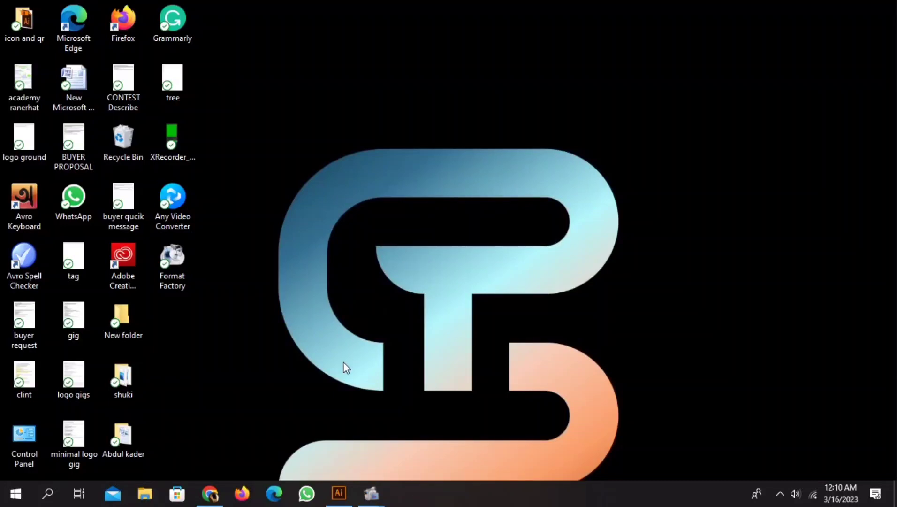
Start a new document named 'business card' in inches, 3.5 in wide
left_click(340, 493)
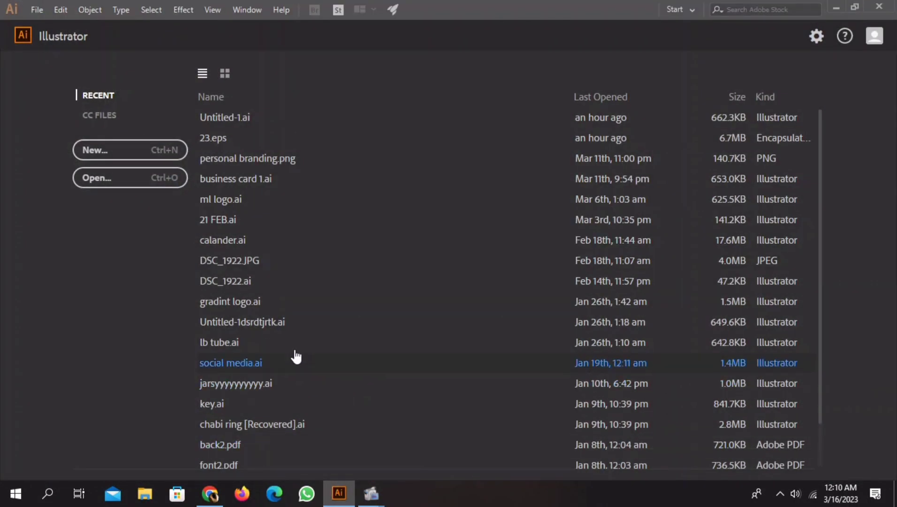
left_click(113, 151)
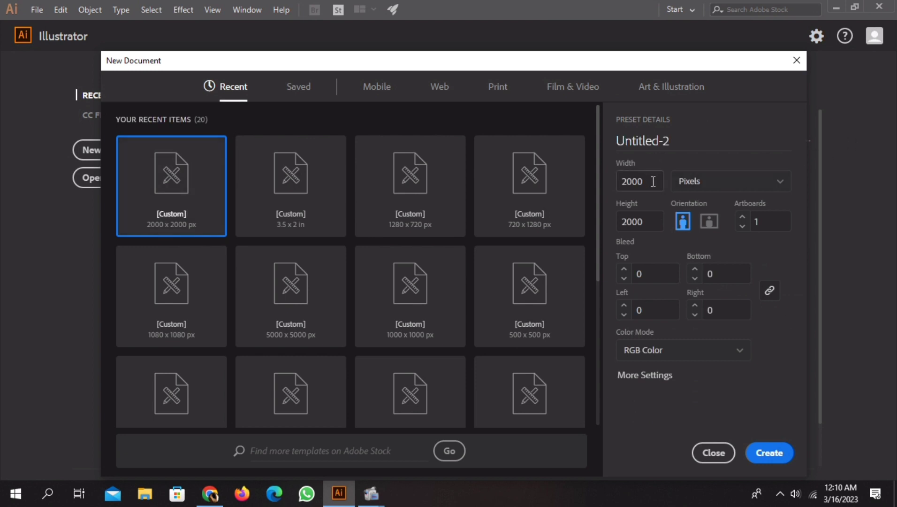
left_click_drag(655, 183, 583, 204)
left_click(684, 142)
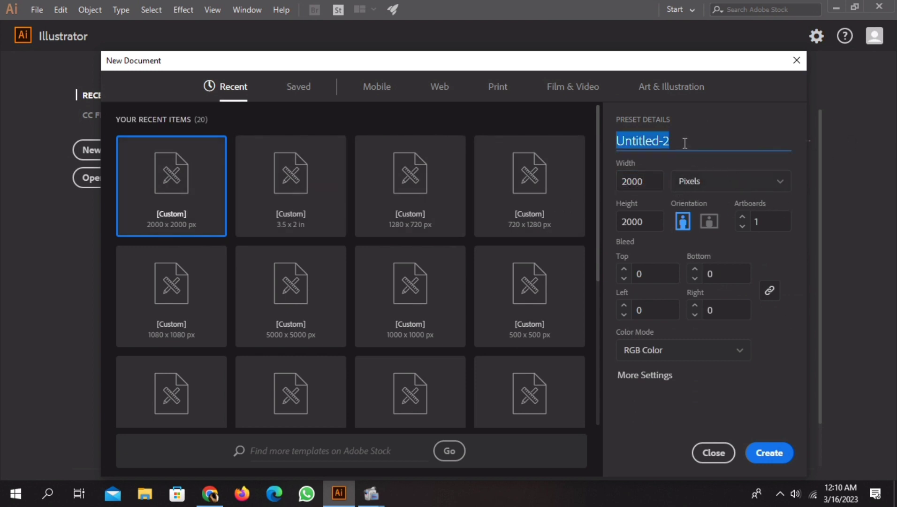
key("BackSpace")
type("business card")
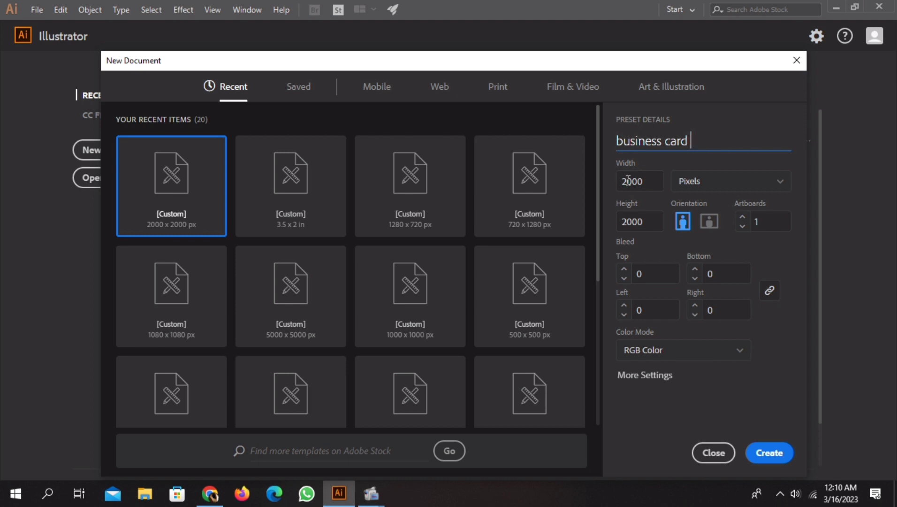
left_click(705, 183)
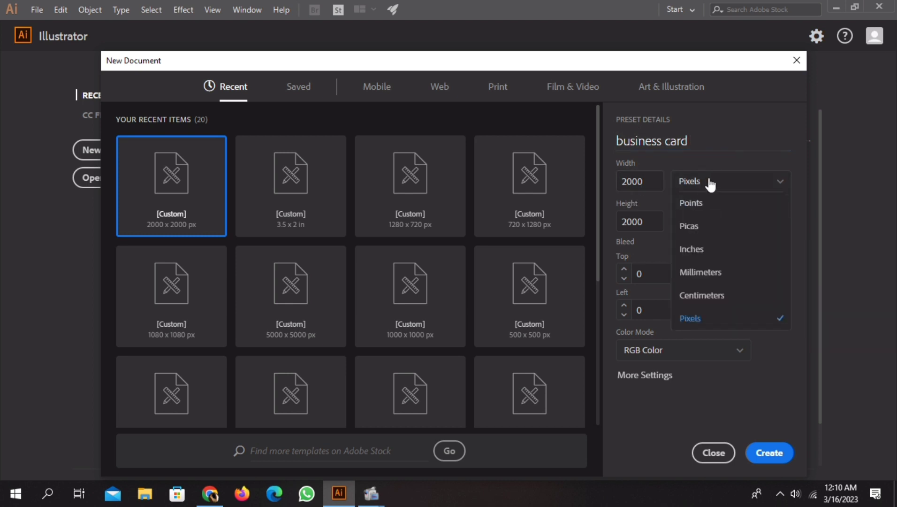
left_click(705, 252)
left_click(651, 184)
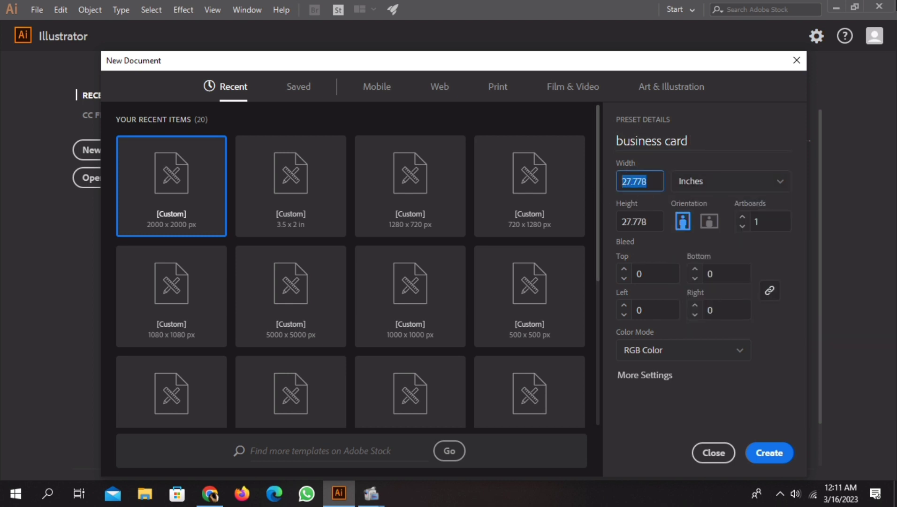
type("05")
key("BackSpace")
key("BackSpace")
Set the height to 2 in and a 0.125 in bleed on all sides
key("Tab")
key("End")
type("2")
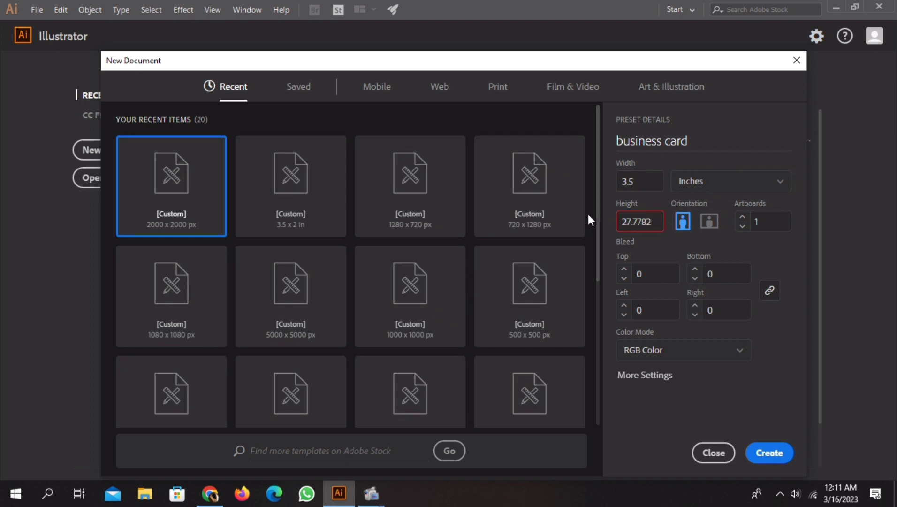
type("02")
left_click_drag(642, 220, 620, 219)
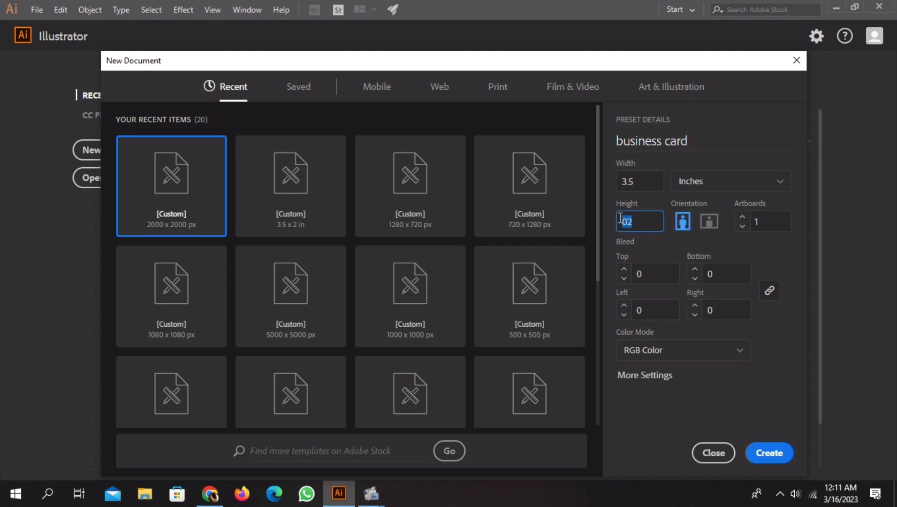
key("Tab")
left_click(653, 273)
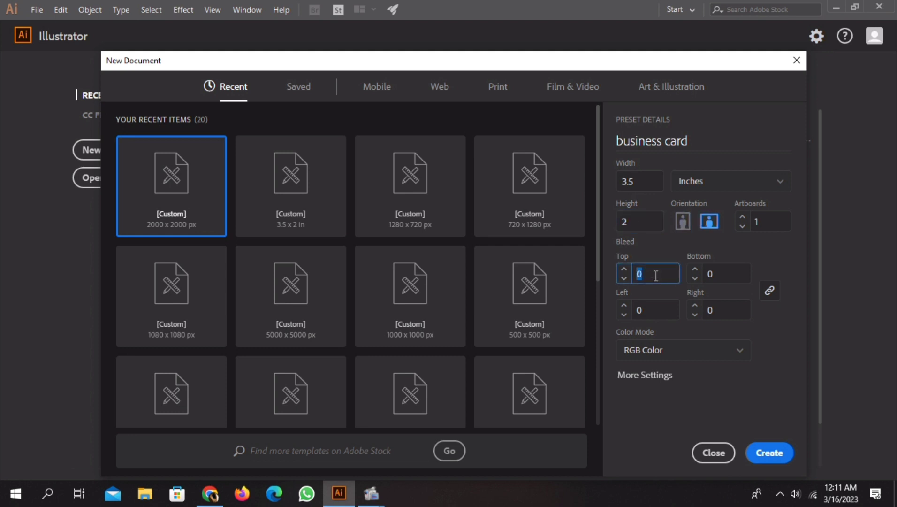
type("0.125")
left_click(761, 330)
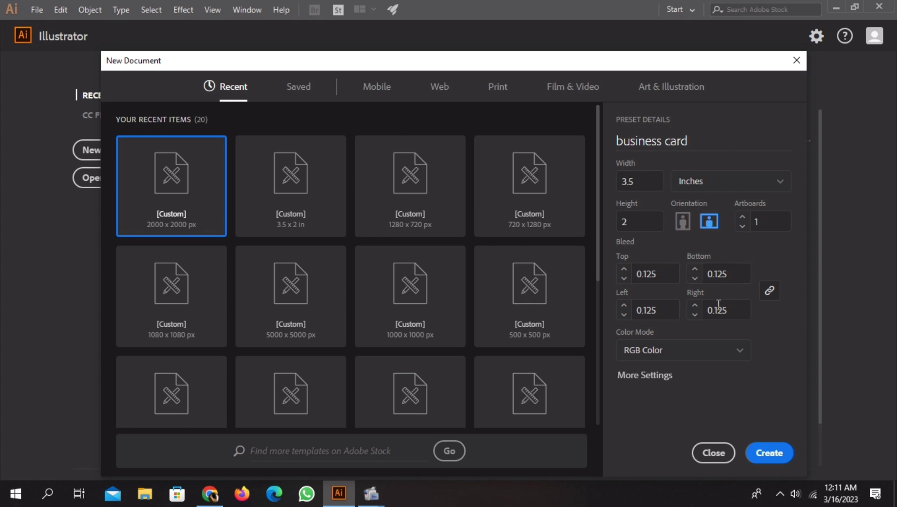
Choose CMYK colour mode and create the document
left_click(682, 358)
left_click(647, 394)
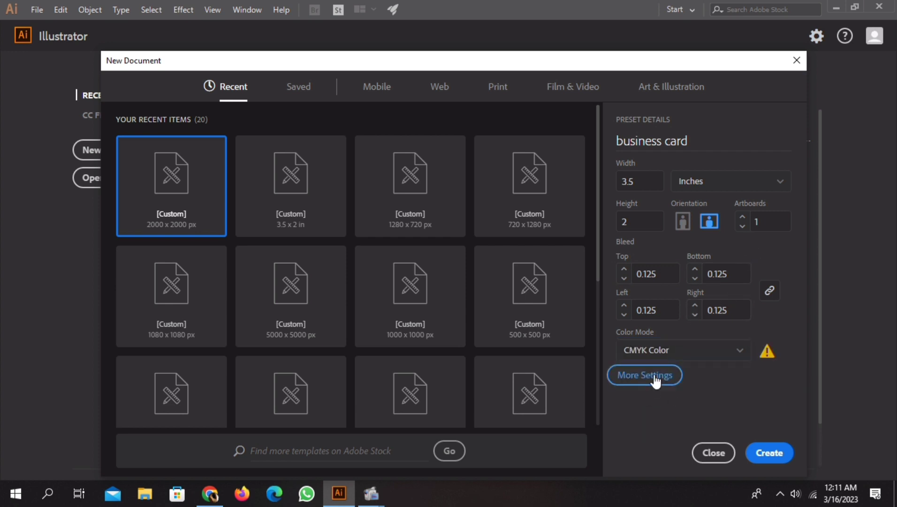
left_click(656, 378)
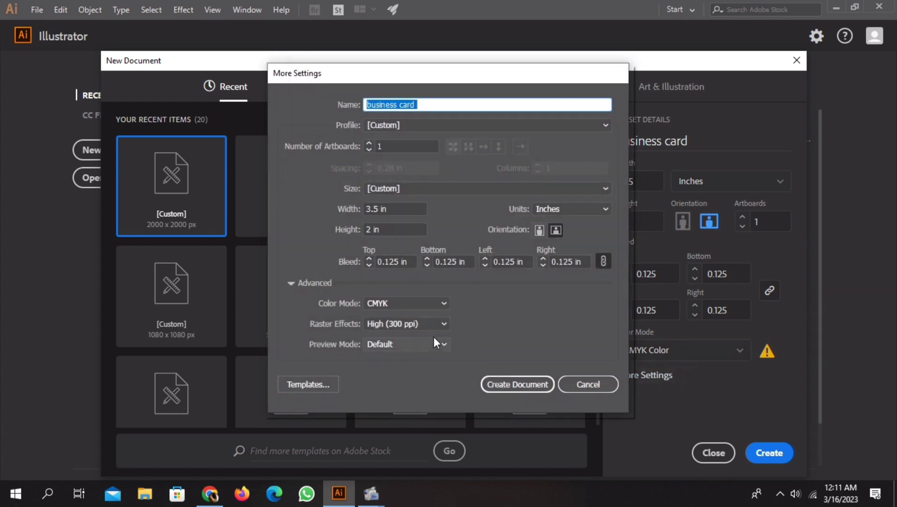
left_click(511, 384)
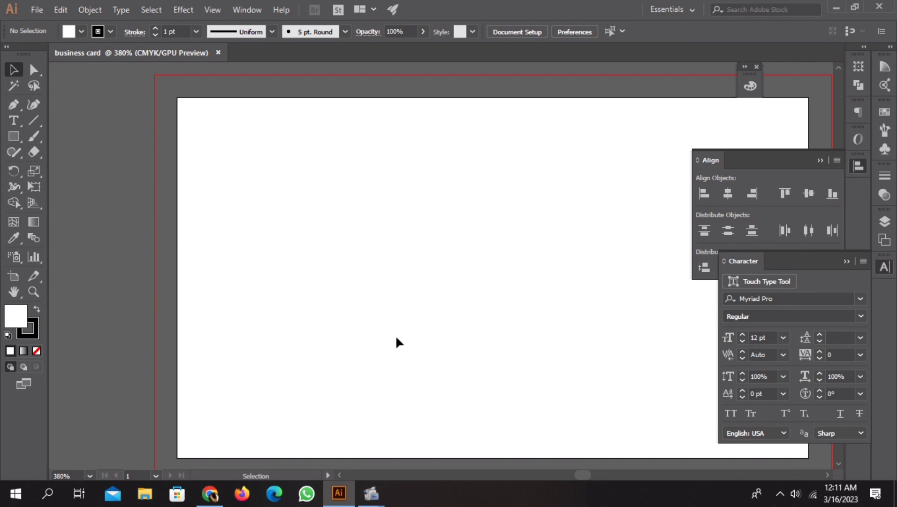
Create a 3.75 × 2.25 in rectangle on the artboard
scroll(376, 333, "down", 2)
scroll(329, 319, "down", 2)
scroll(272, 310, "down", 1)
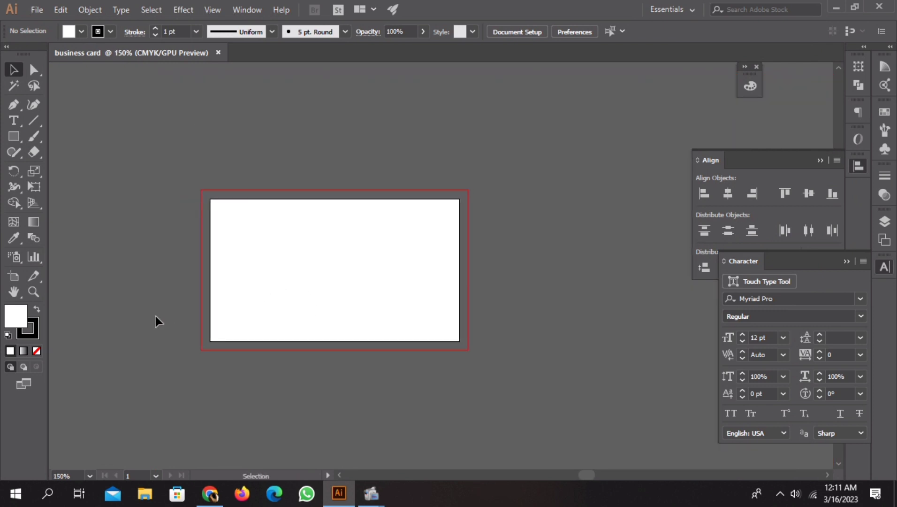
left_click(13, 137)
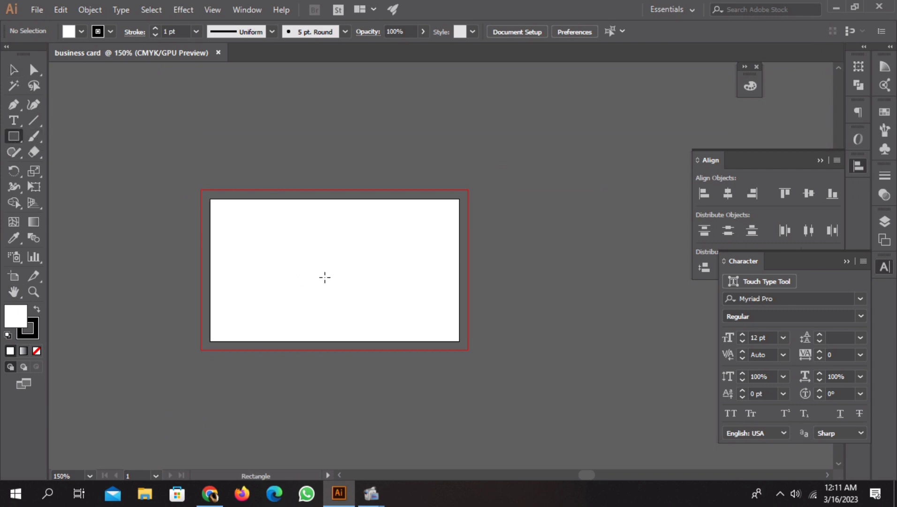
left_click(326, 273)
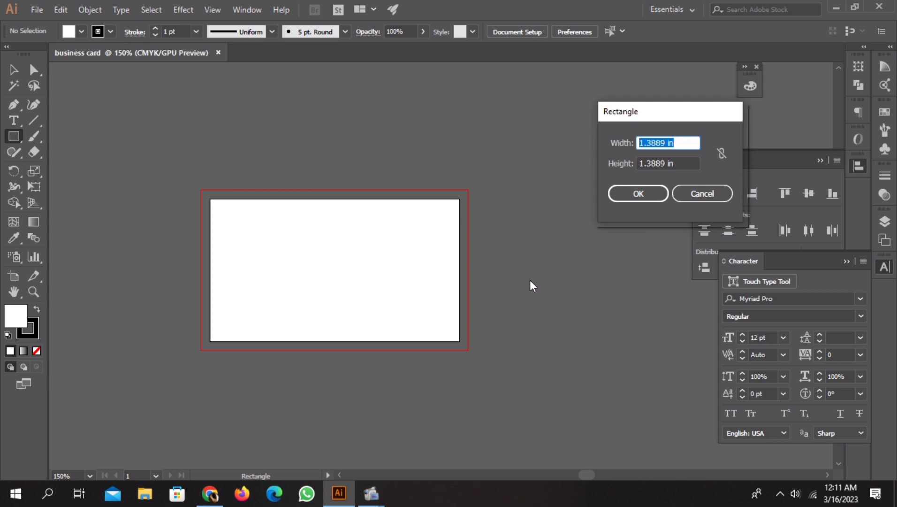
type("3.75")
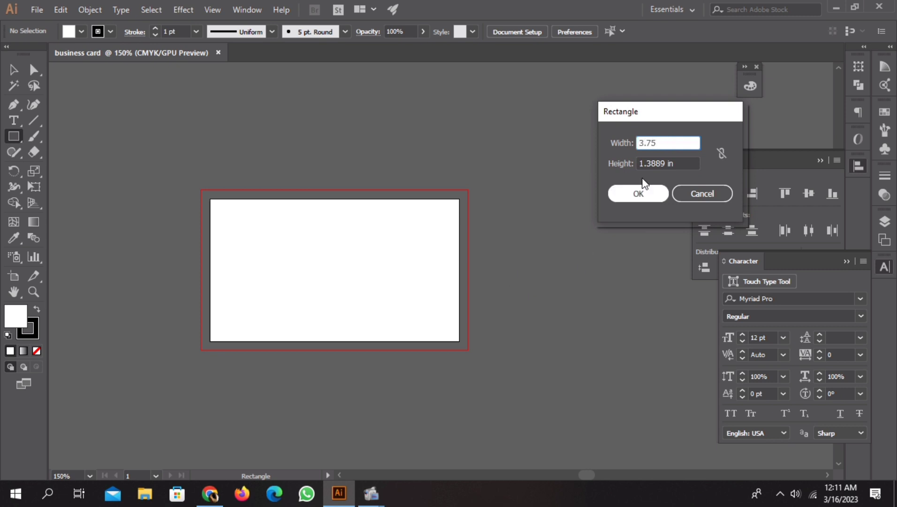
key("Tab")
type("2.")
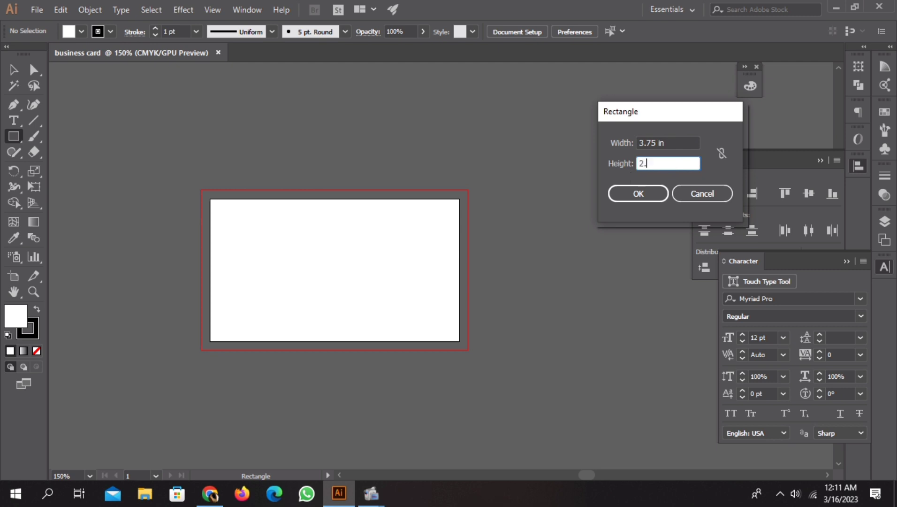
left_click(637, 194)
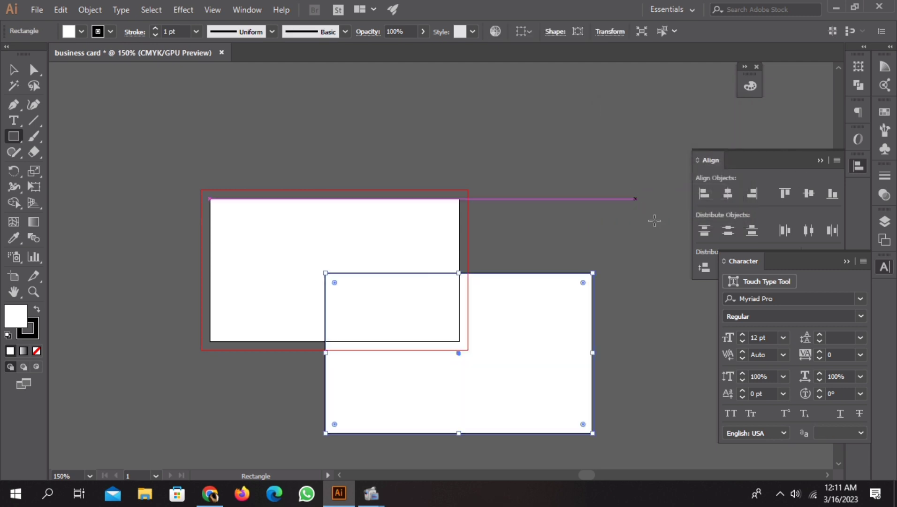
Set the rectangle's stroke to None
left_click(111, 32)
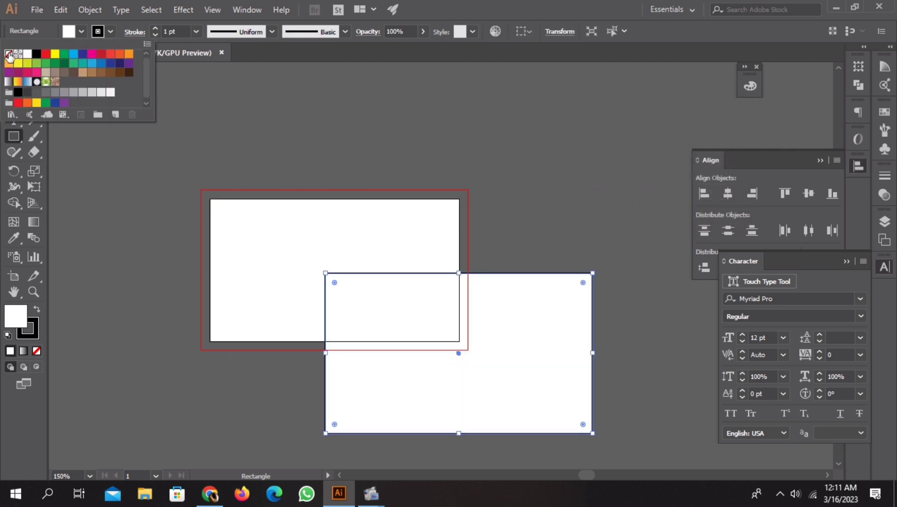
left_click(8, 53)
left_click(728, 197)
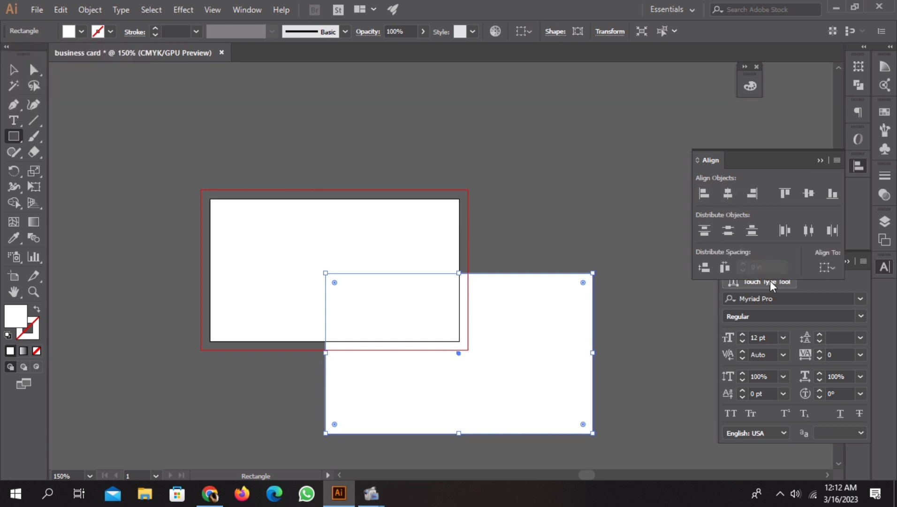
Centre the rectangle horizontally and vertically relative to the artboard
left_click(826, 266)
left_click(805, 311)
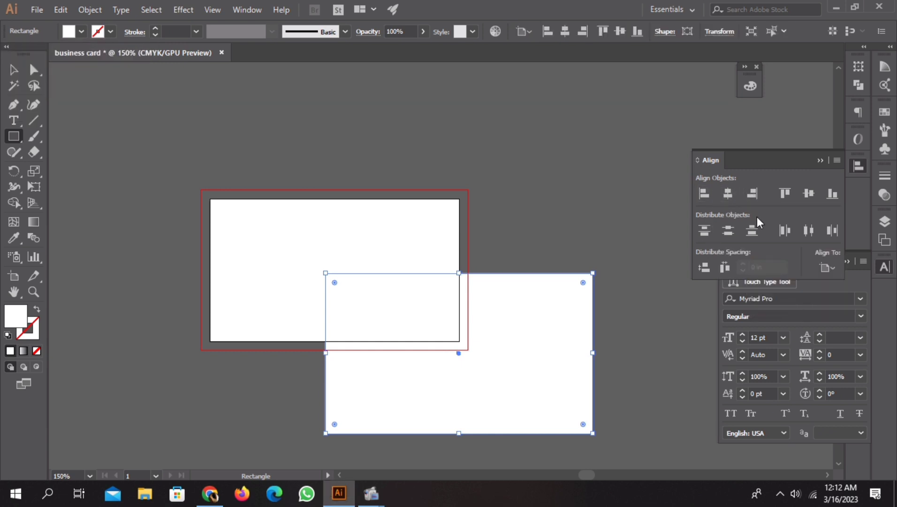
left_click(728, 193)
left_click(808, 193)
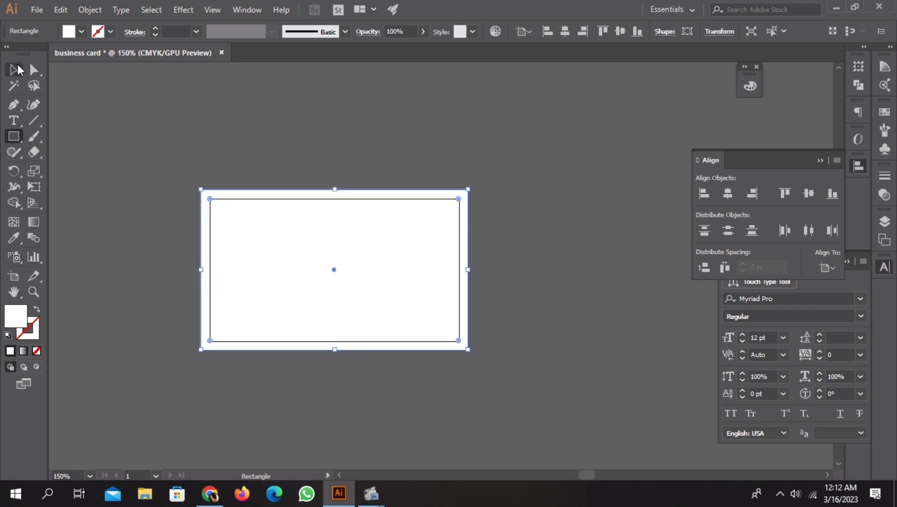
left_click(13, 69)
left_click(172, 150)
left_click(261, 230)
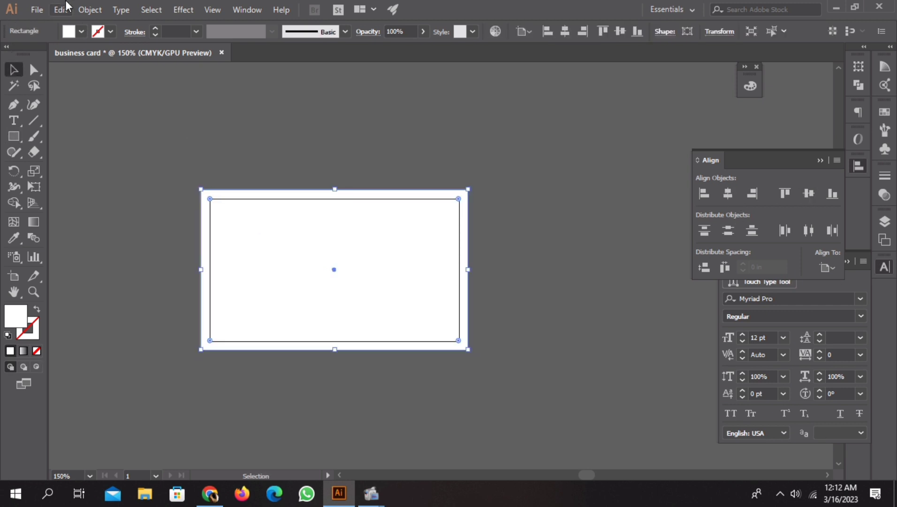
Offset the rectangle inward by -0.25 in and turn the inset path into a guide
left_click(89, 9)
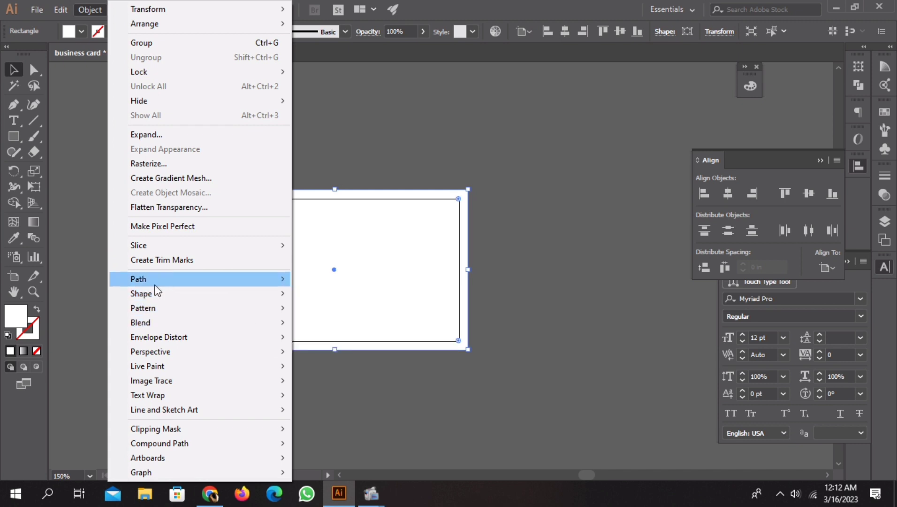
mouse_move(138, 279)
left_click(348, 330)
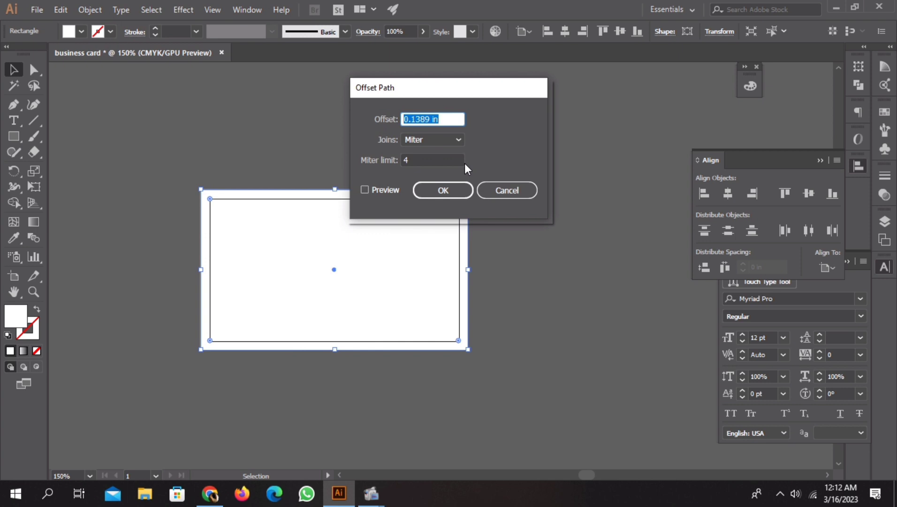
type("-.25")
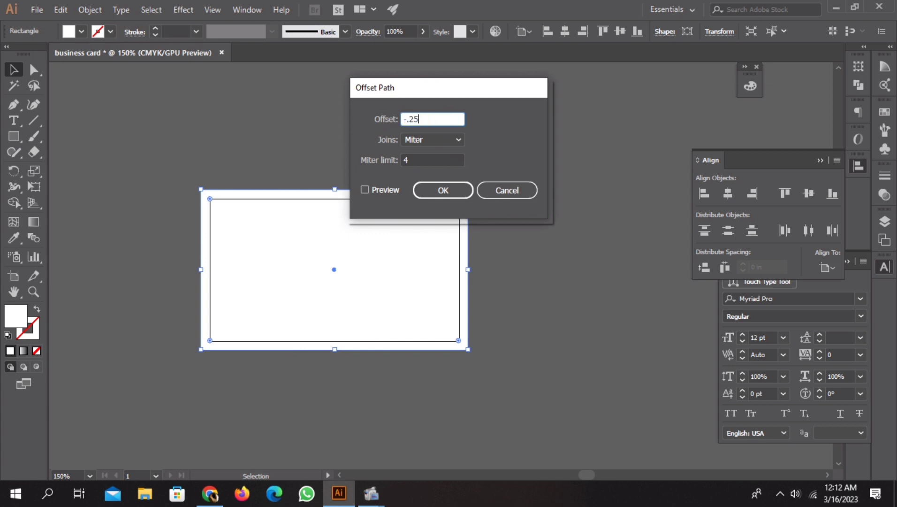
key("Return")
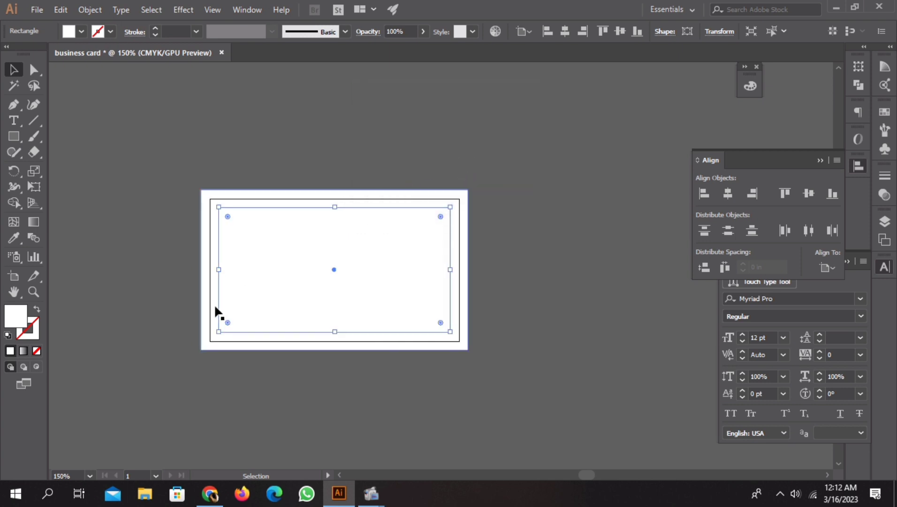
right_click(250, 281)
left_click(294, 182)
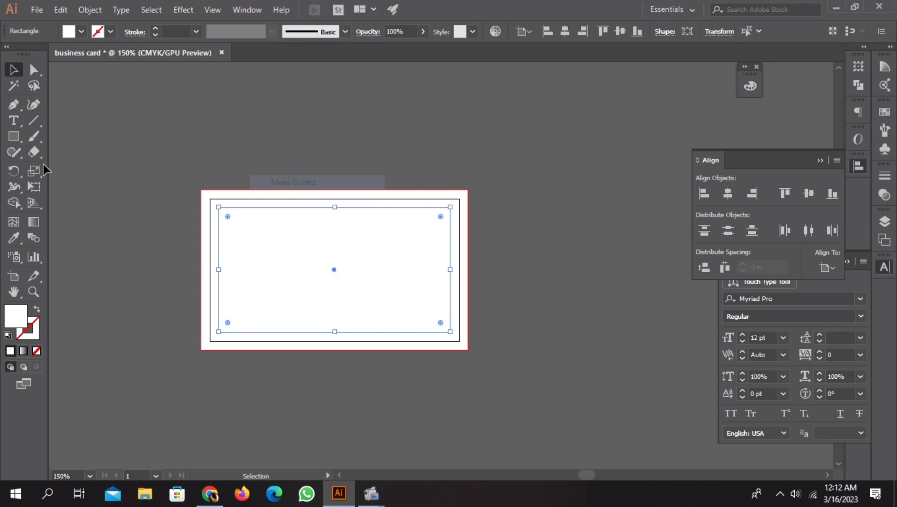
left_click(122, 188)
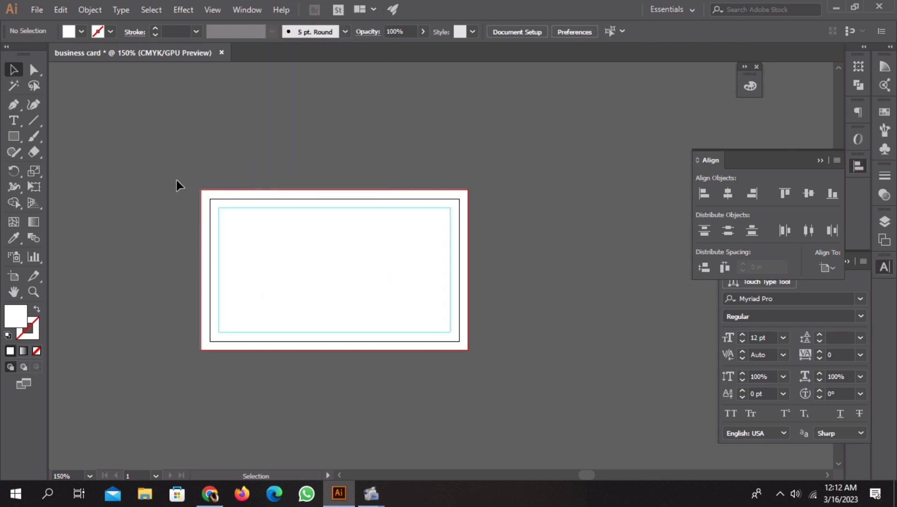
Group the two remaining card rectangles together
left_click_drag(174, 173, 396, 331)
right_click(244, 256)
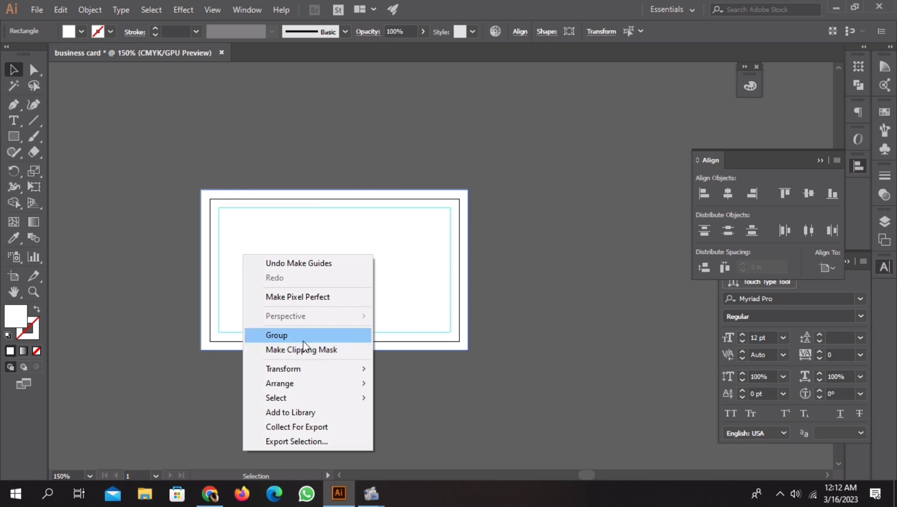
left_click(310, 335)
left_click(140, 333)
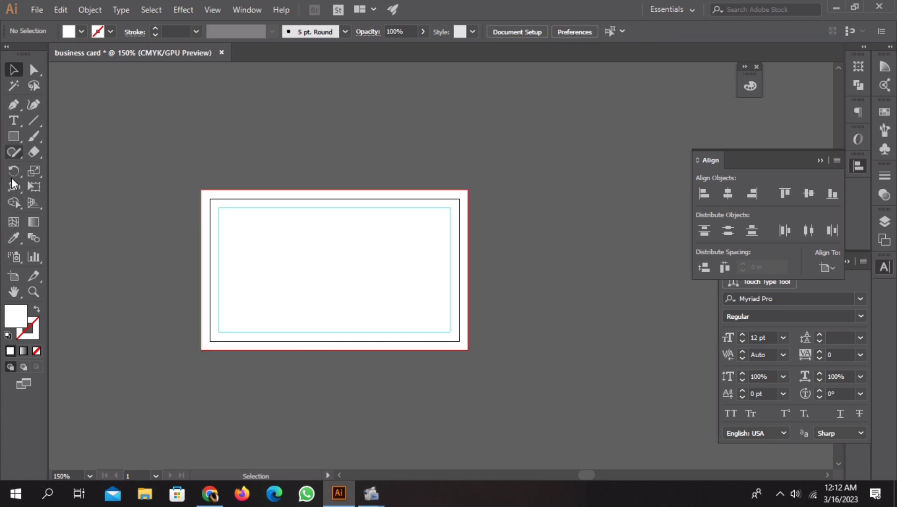
left_click(14, 277)
key("ctrl+minus")
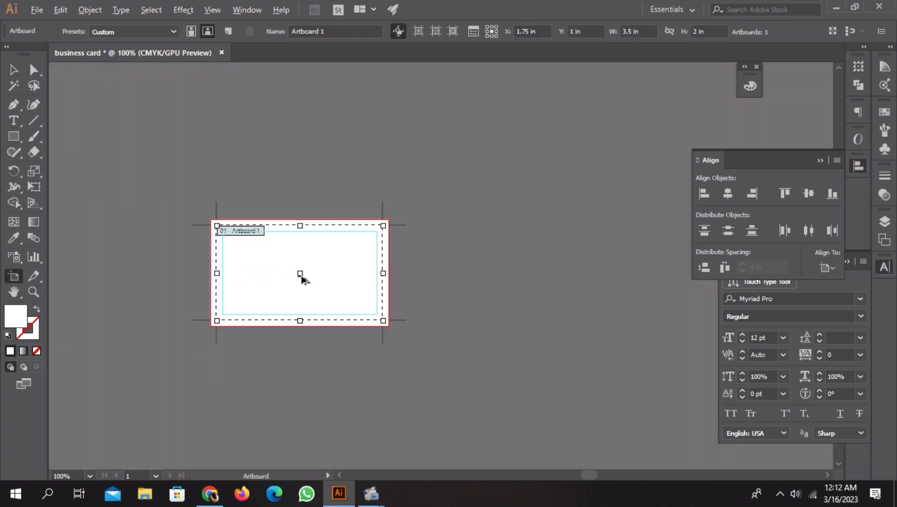
Duplicate the card artboard to the right of the first one
left_click_drag(300, 274, 498, 277)
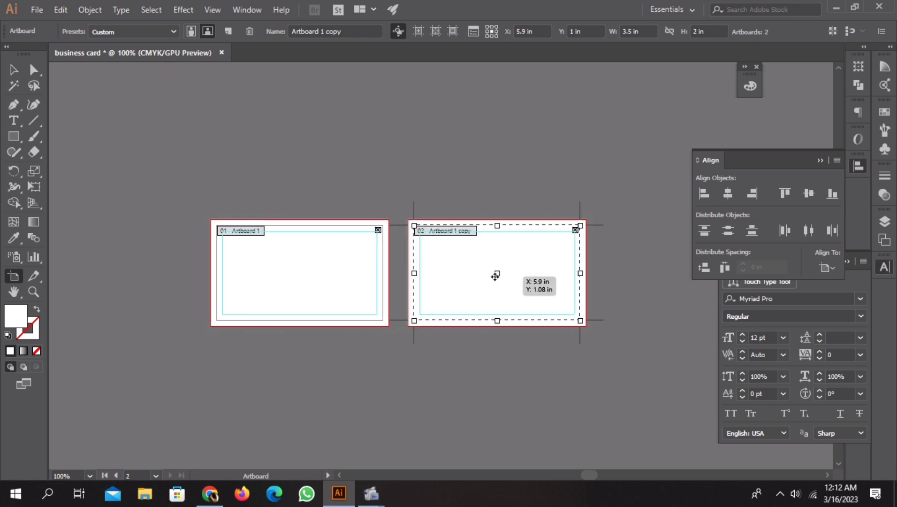
left_click(14, 67)
scroll(329, 275, "up", 1, "alt")
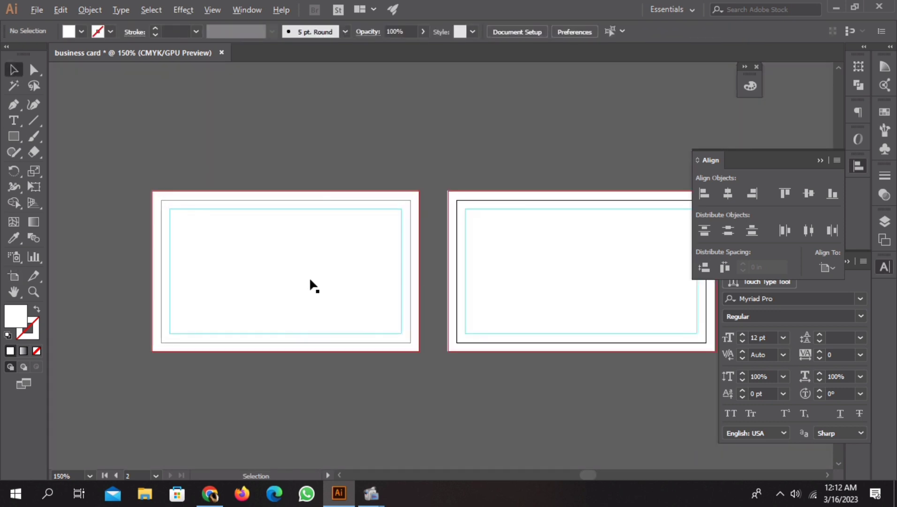
scroll(216, 255, "up", 1, "alt")
scroll(206, 258, "down", 1, "alt")
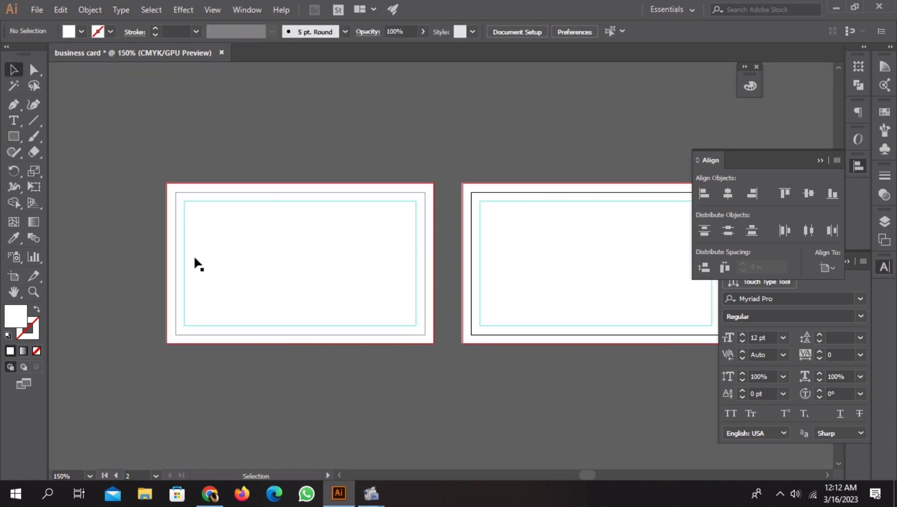
scroll(189, 258, "up", 1, "alt")
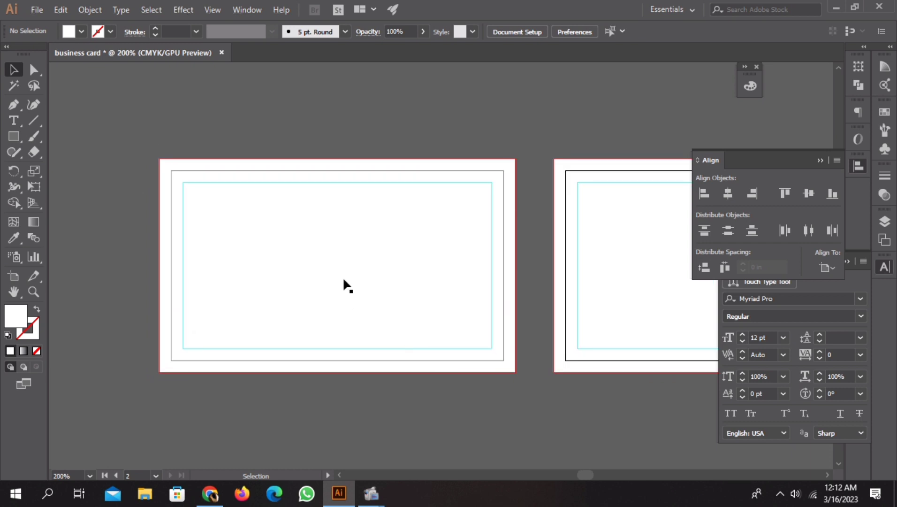
Create another 3.75 × 2.25 in rectangle
left_click(14, 136)
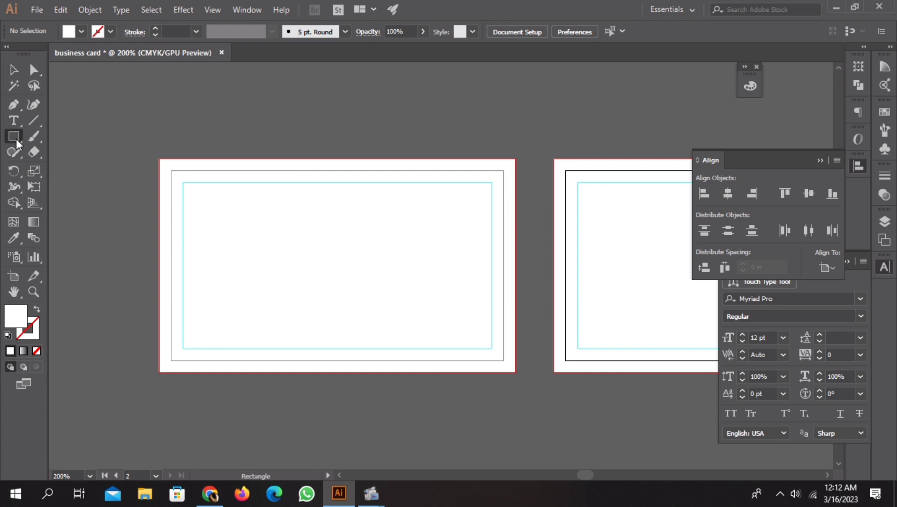
left_click(232, 144)
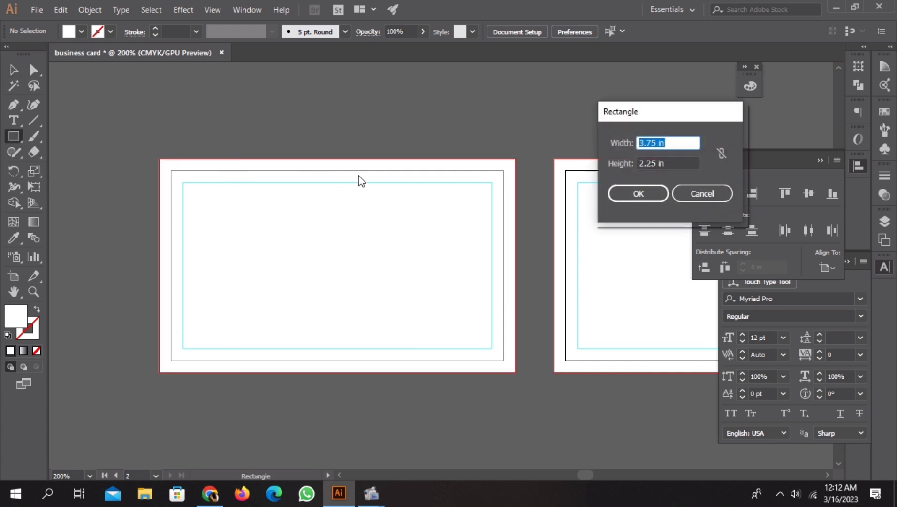
key("Return")
left_click(13, 70)
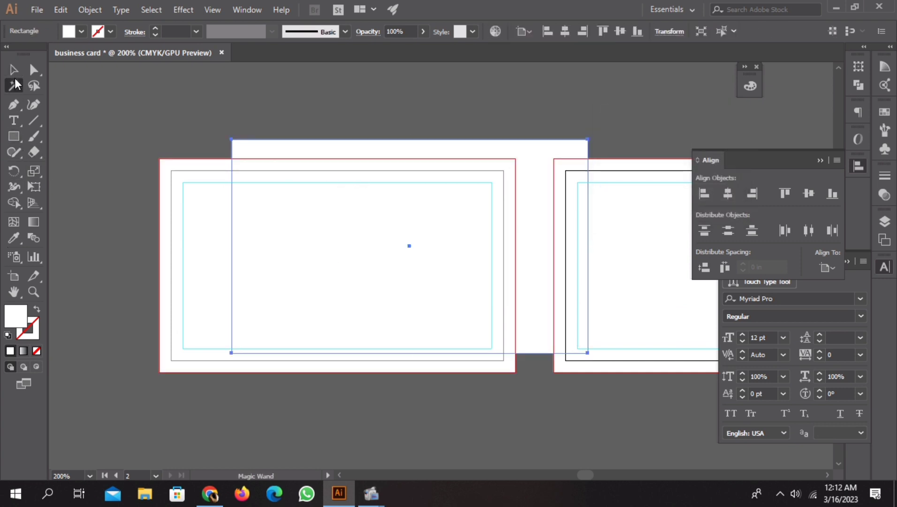
left_click(728, 193)
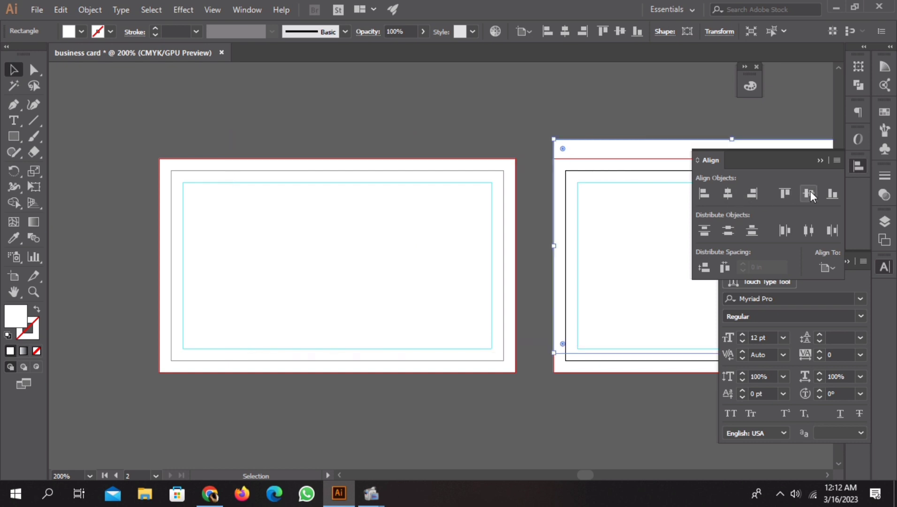
key("ctrl+z")
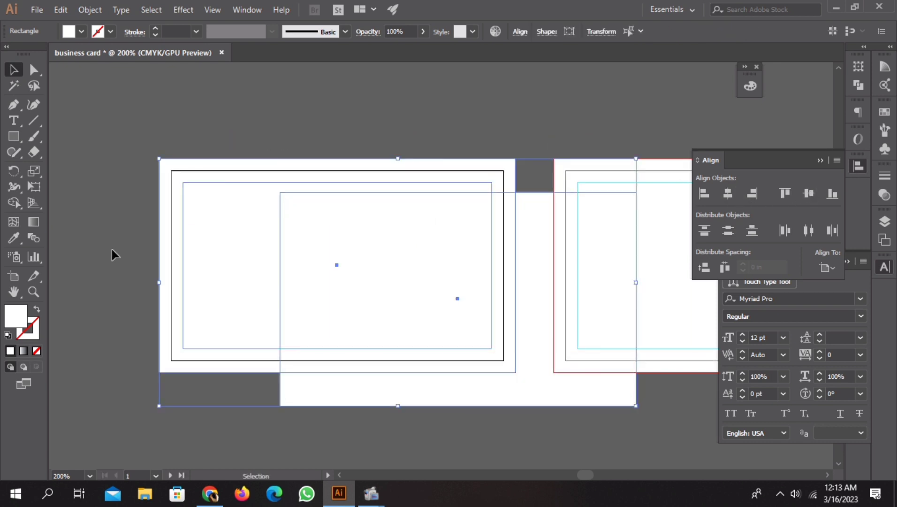
Centre the new rectangle horizontally and vertically on the first artboard
left_click(114, 254)
left_click(404, 398)
left_click(728, 193)
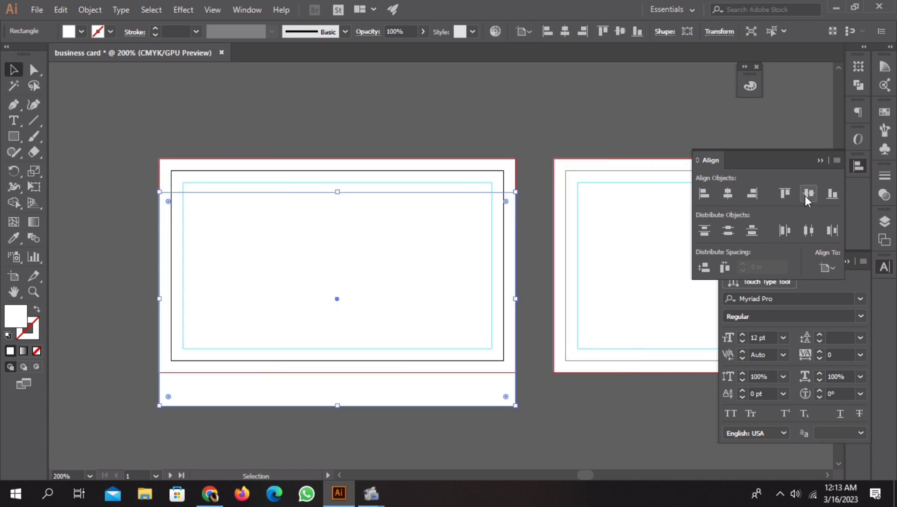
left_click(808, 193)
left_click(401, 134)
left_click(163, 224)
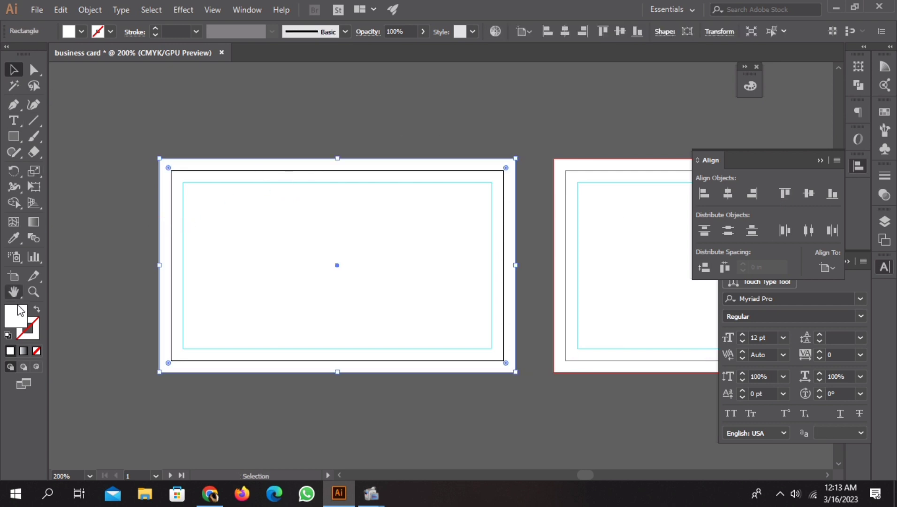
Fill the first card's rectangle with dark navy #0A263F in the Color Picker
double_click(10, 323)
mouse_move(425, 266)
left_mouse_down()
mouse_move(527, 212)
mouse_move(530, 242)
left_mouse_up()
left_click_drag(580, 196, 580, 185)
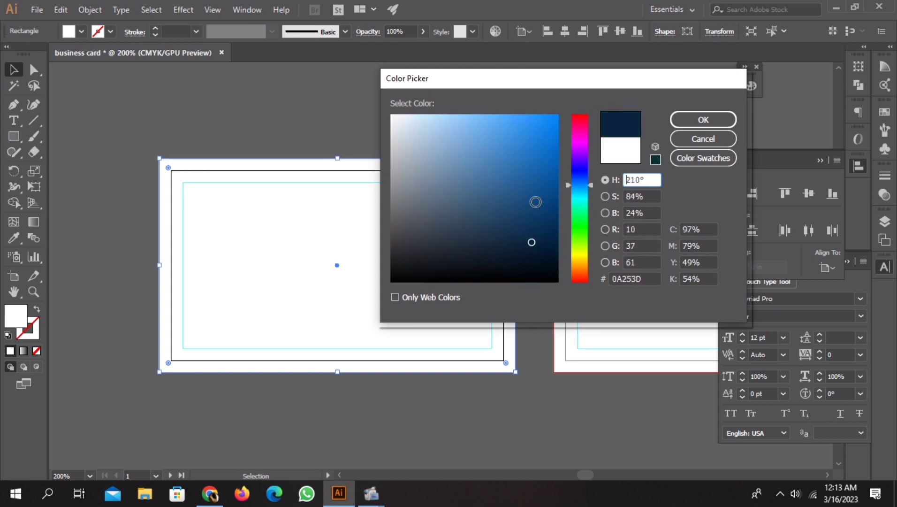
left_click_drag(535, 202, 531, 238)
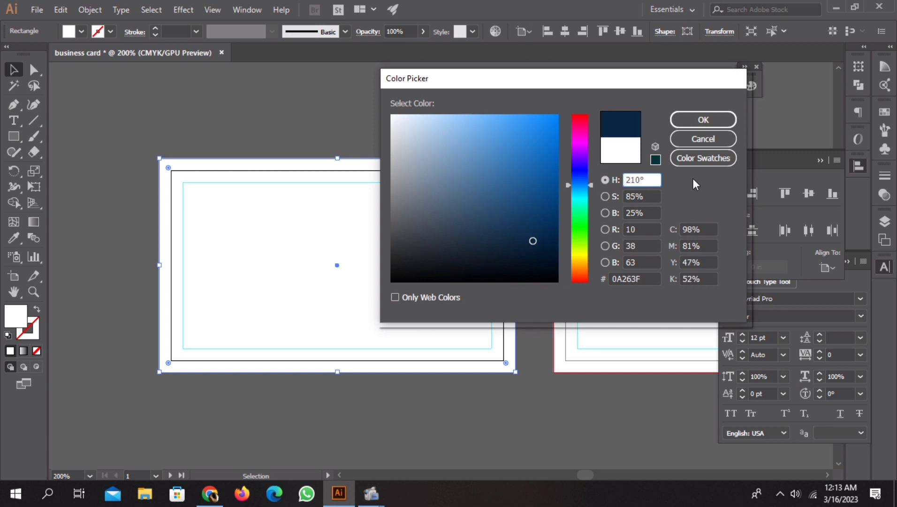
left_click(703, 120)
left_click(89, 89)
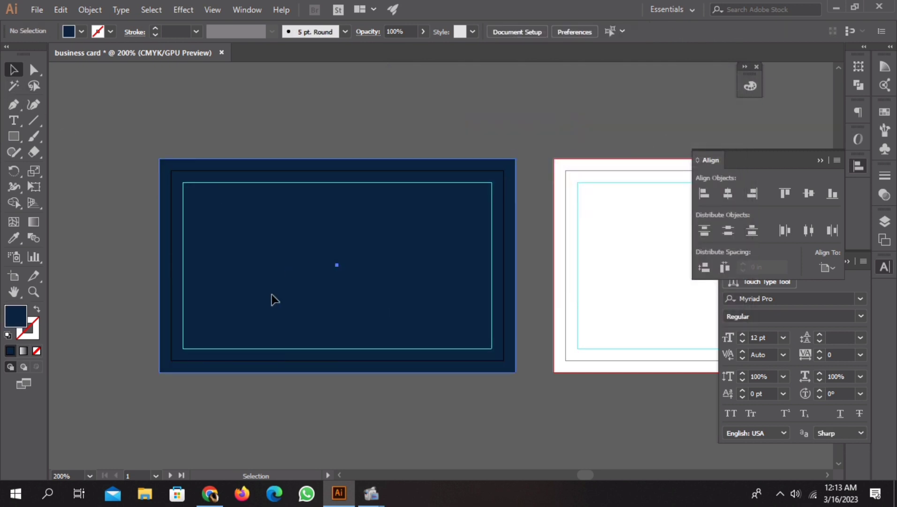
left_click(249, 297)
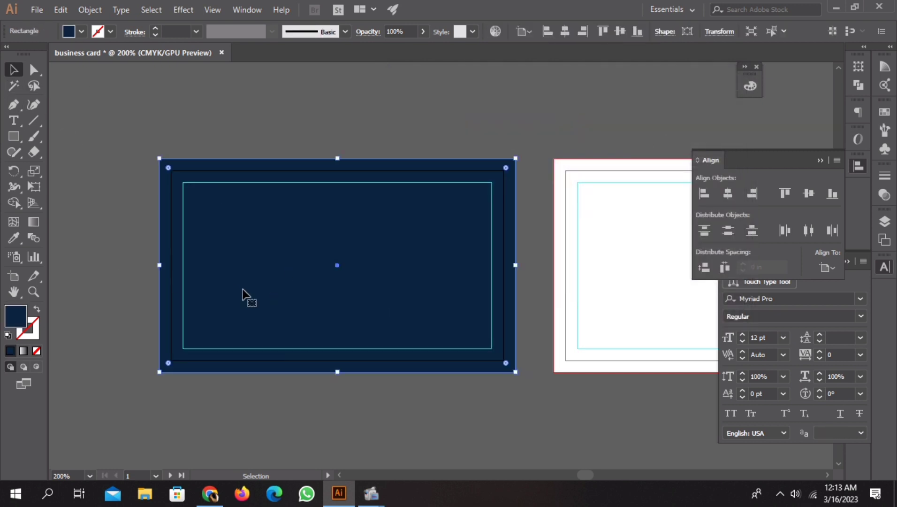
left_click(120, 307)
left_click(279, 292)
left_click(131, 265)
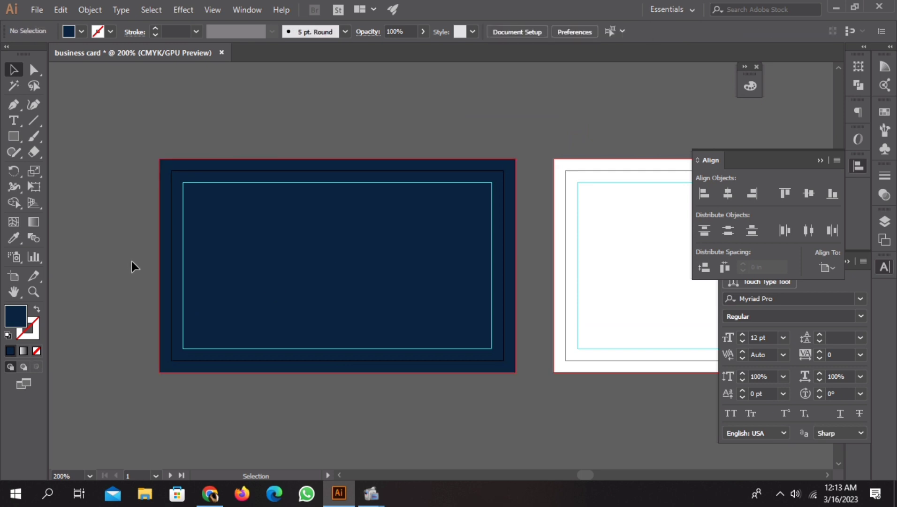
Draw another 3.75 × 2.25 in rectangle and centre it on the first artboard
left_click(14, 137)
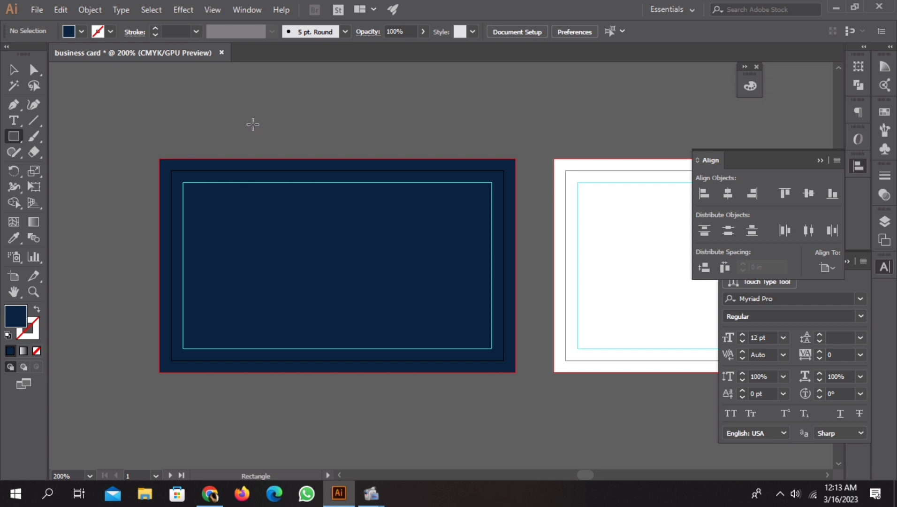
left_click(253, 124)
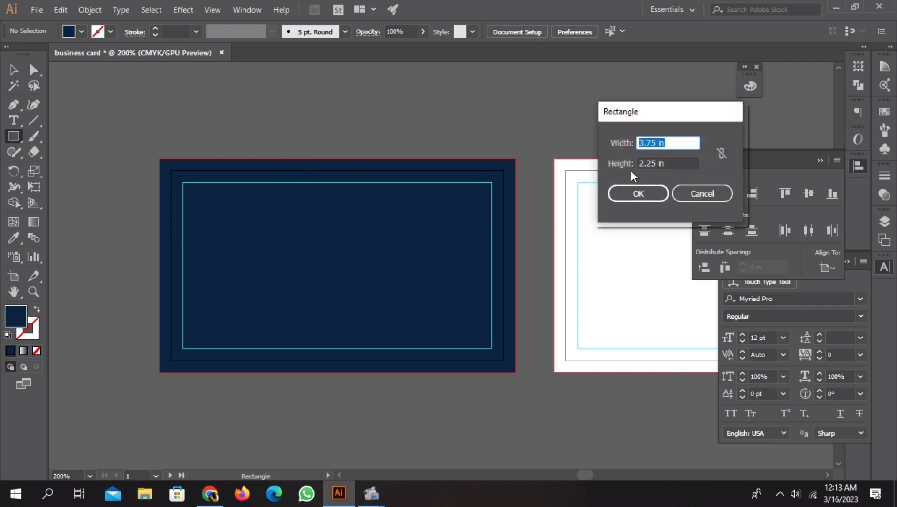
key("Return")
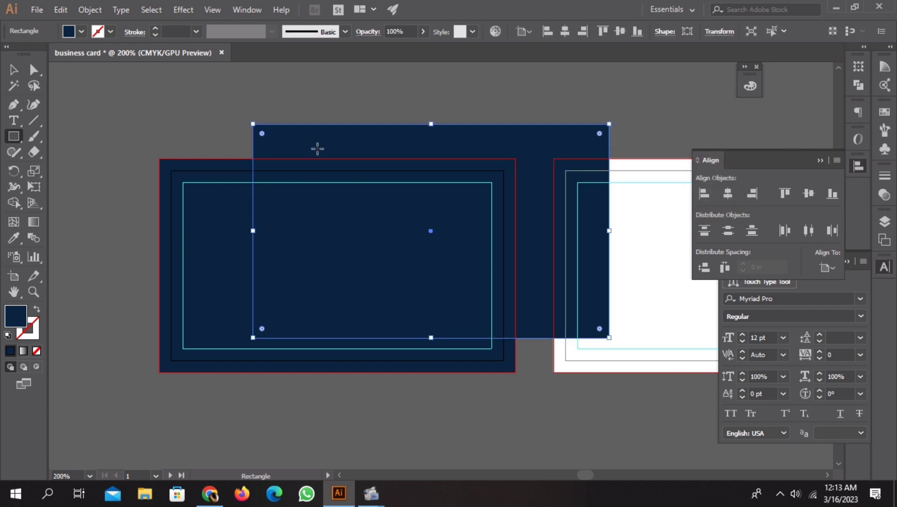
key("v")
left_click_drag(391, 154, 376, 154)
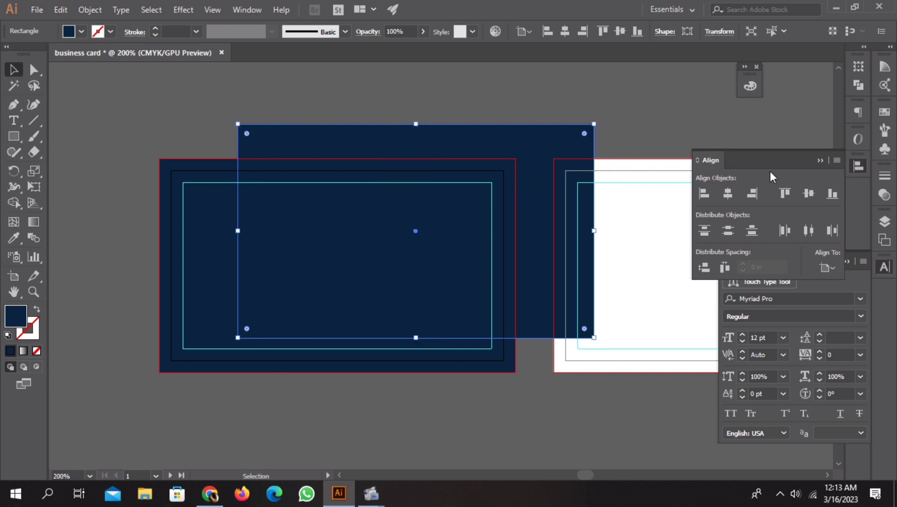
left_click(728, 193)
left_click(809, 193)
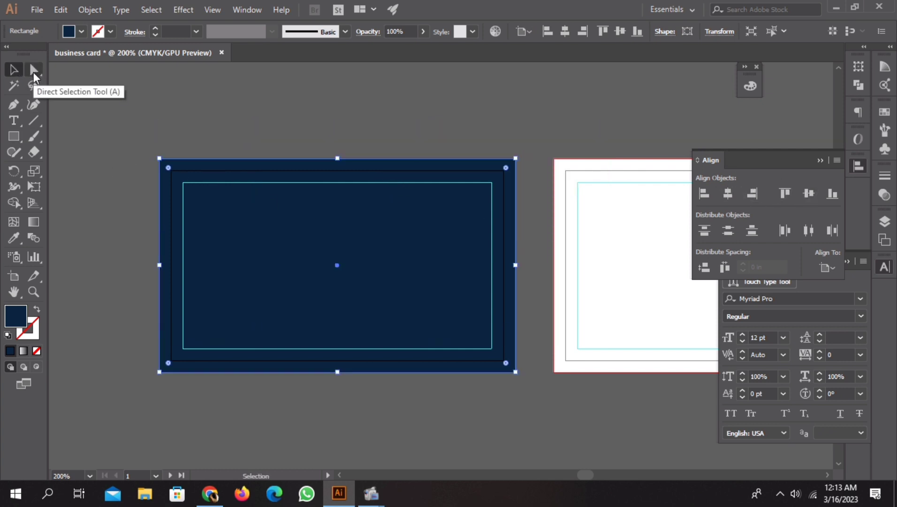
Delete the top rectangle's top-left corner to turn it into a triangle
left_click(34, 71)
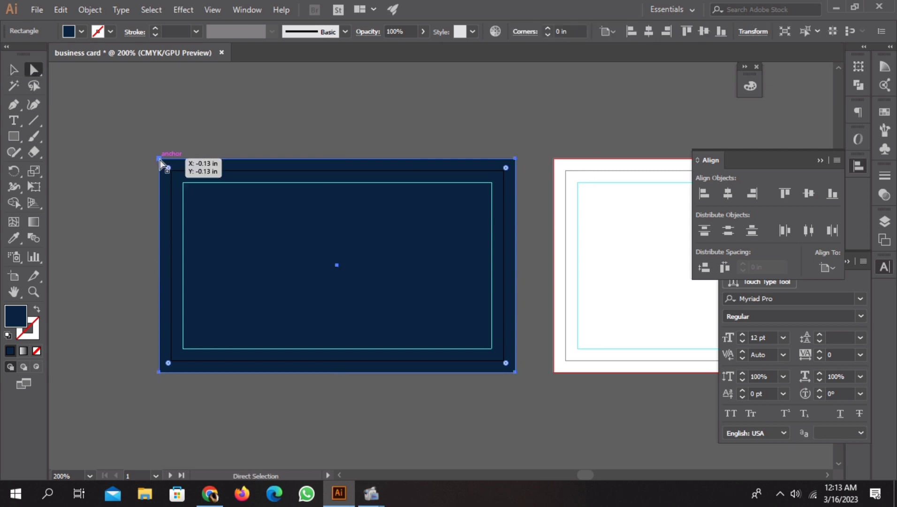
left_click(159, 158)
left_click(238, 35)
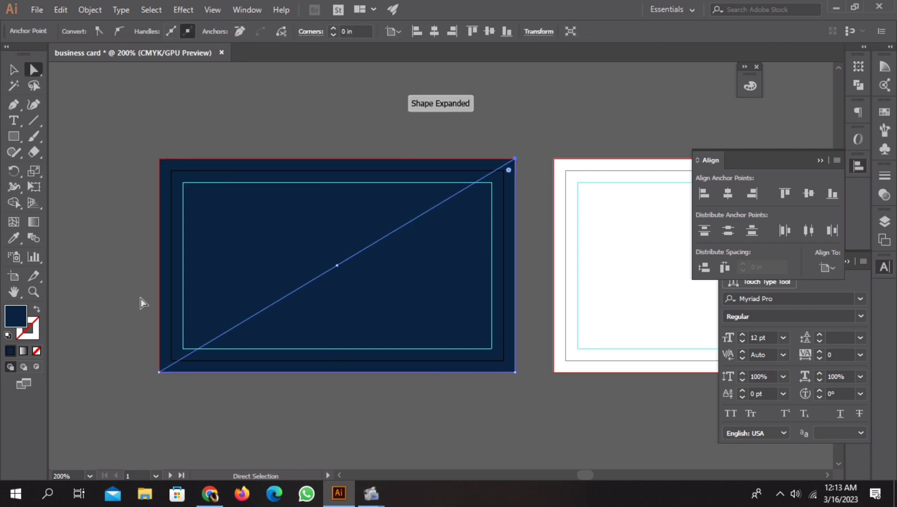
left_click(159, 372)
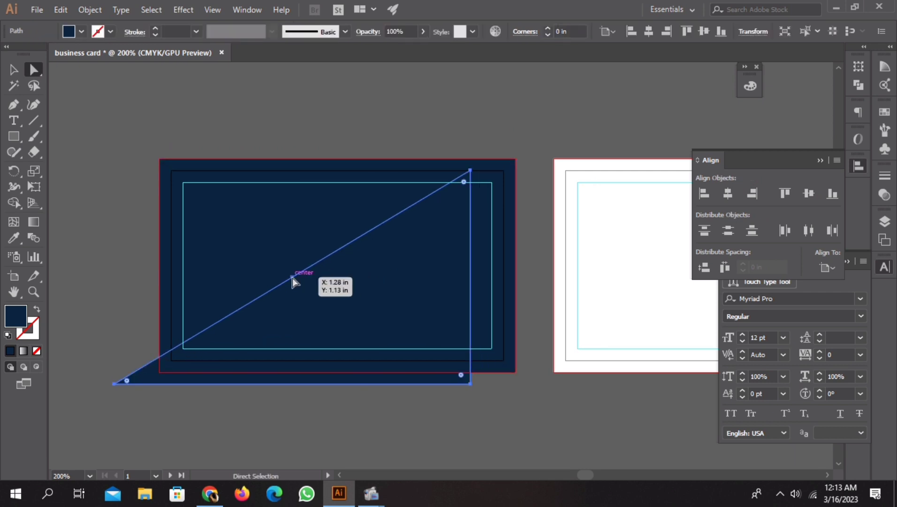
left_click_drag(337, 268, 293, 278)
key("ctrl+z")
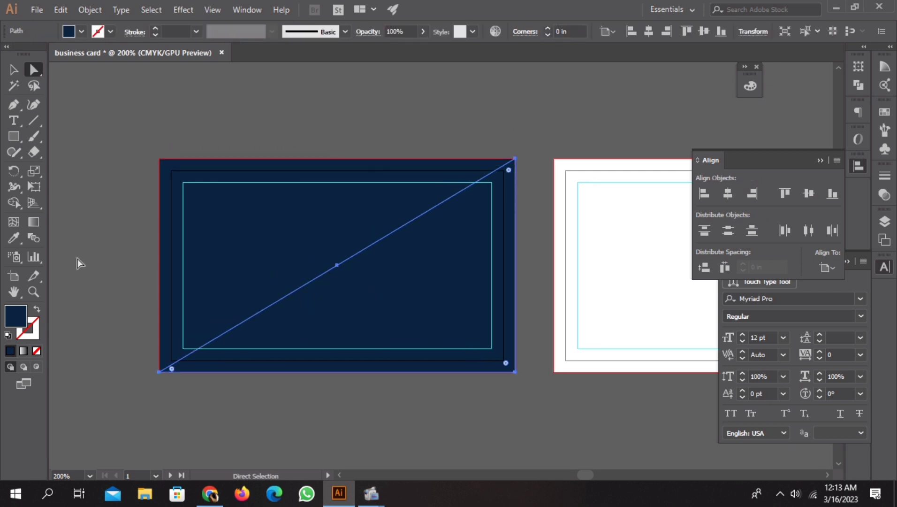
Add an anchor on the diagonal and move it onto the card's left edge
left_click_drag(13, 104, 42, 112)
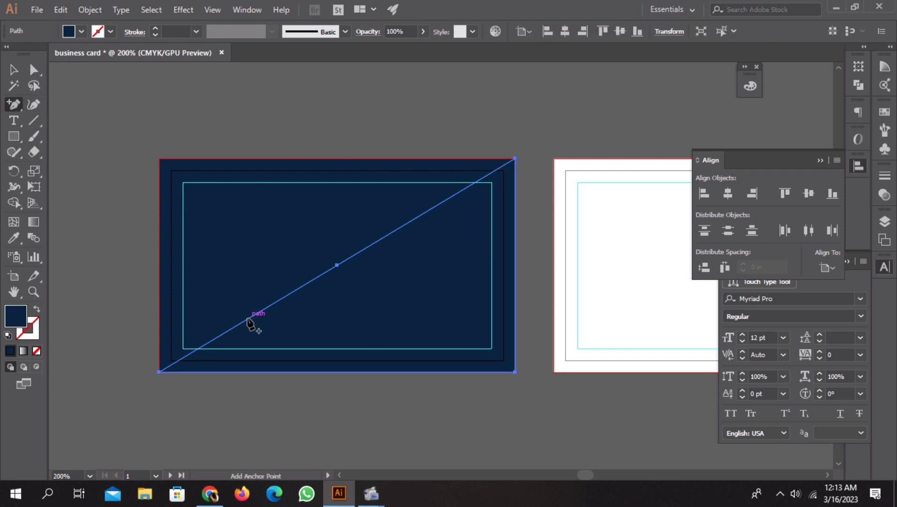
left_click(243, 322)
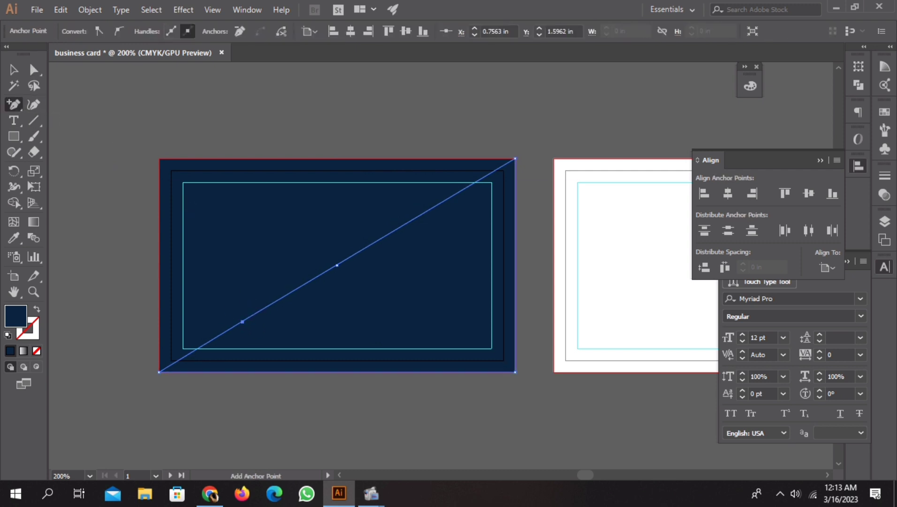
key("v")
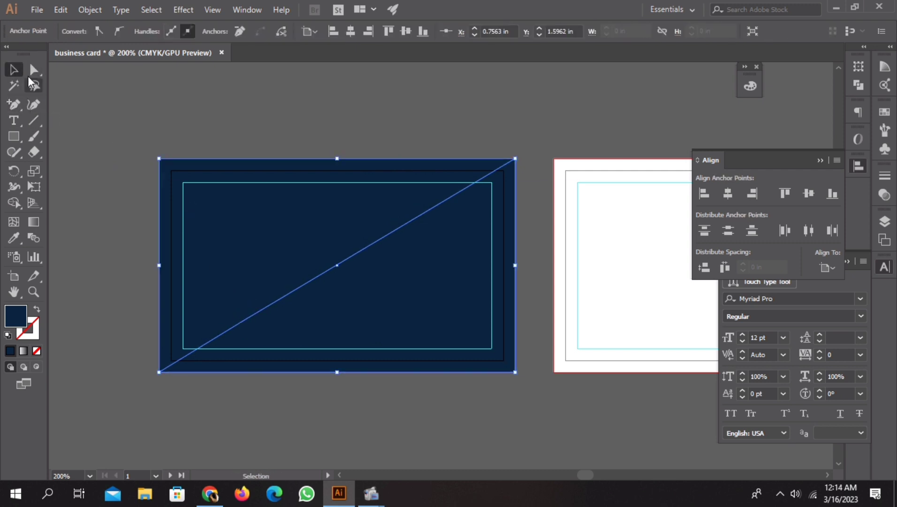
left_click(31, 71)
mouse_move(242, 322)
left_mouse_down()
mouse_move(161, 331)
mouse_move(155, 321)
left_mouse_up()
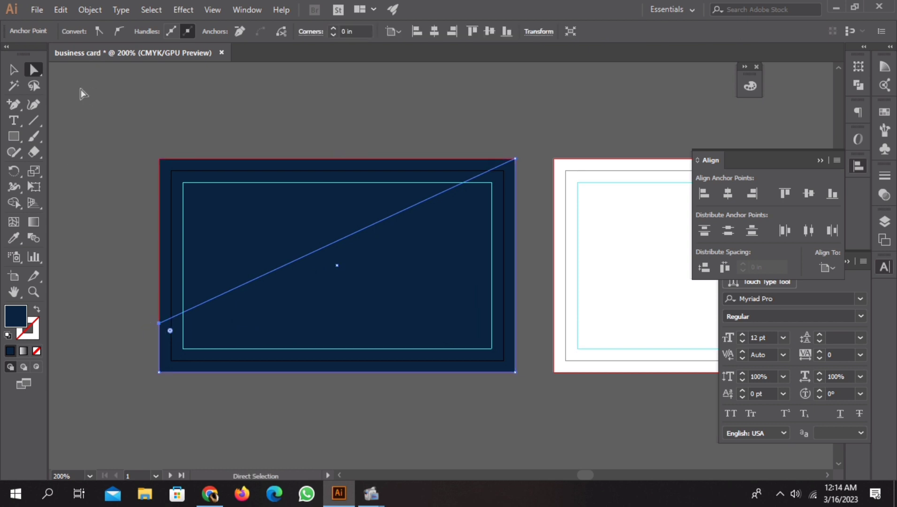
Fill the diagonal shape with C=85 M=50 Y=0 K=0 blue
left_click(14, 70)
left_click(132, 124)
left_click(290, 324)
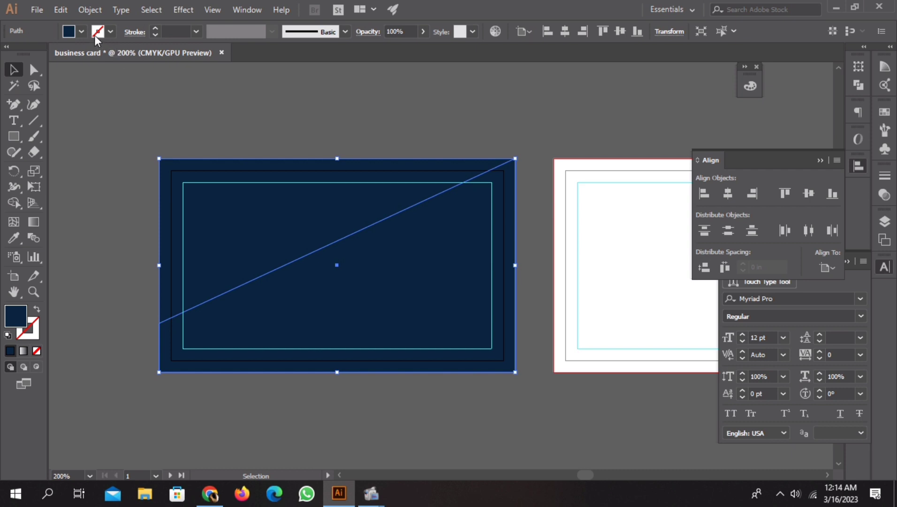
left_click(79, 30)
left_click(92, 63)
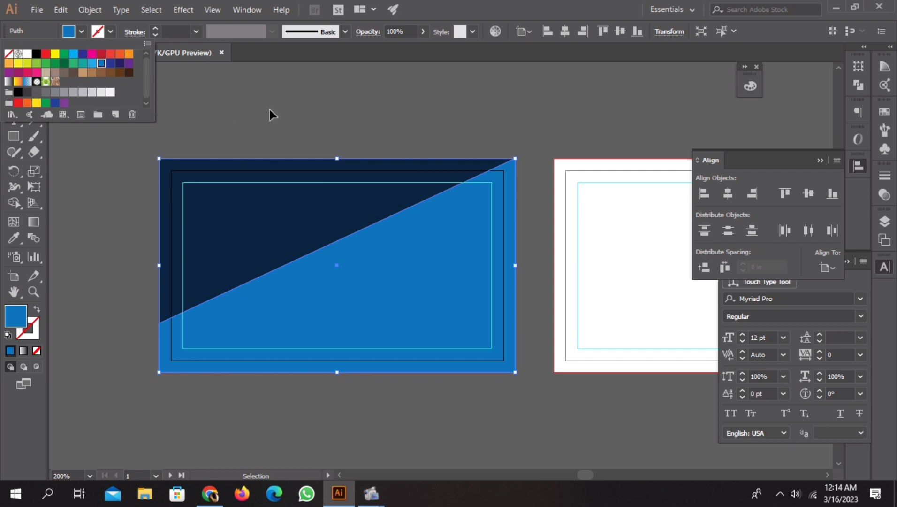
Nudge the blue wedge's left anchor point to sit on the card's left bleed edge
left_click(306, 124)
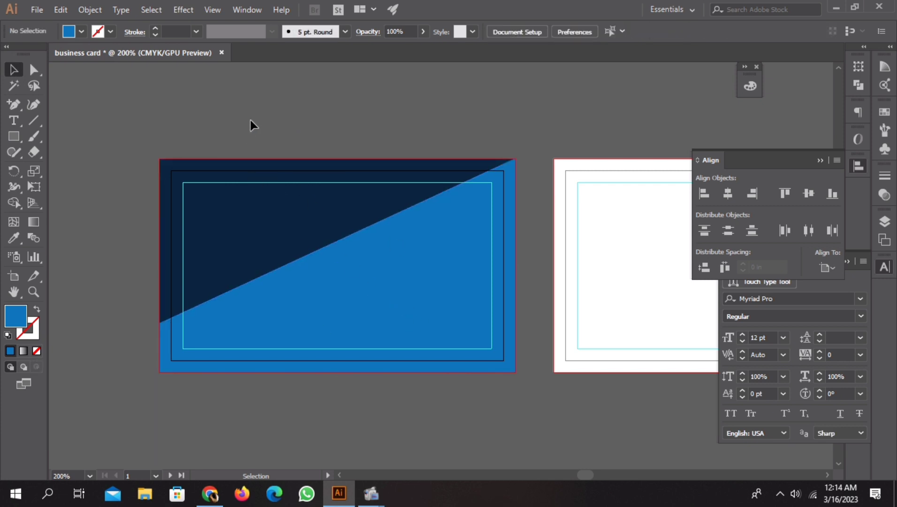
left_click(176, 296)
key("a")
left_click(162, 322)
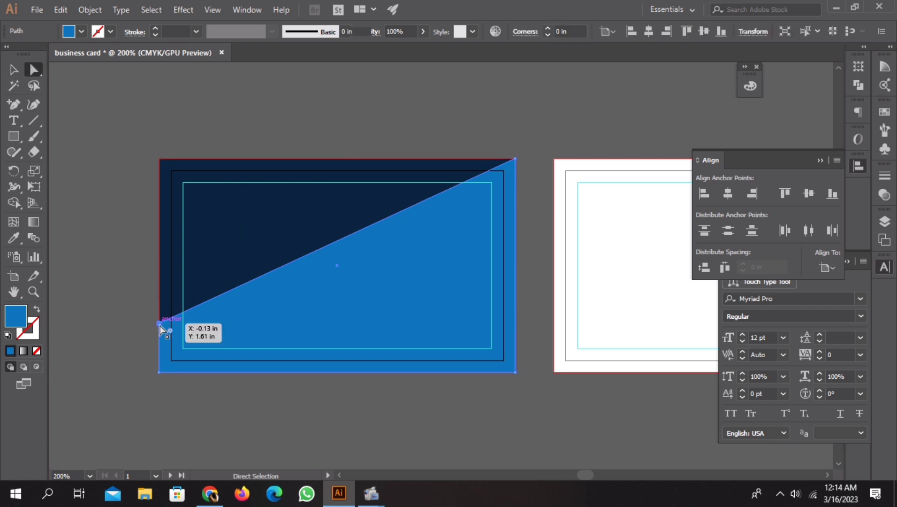
key("Down")
key("Down")
key("Down")
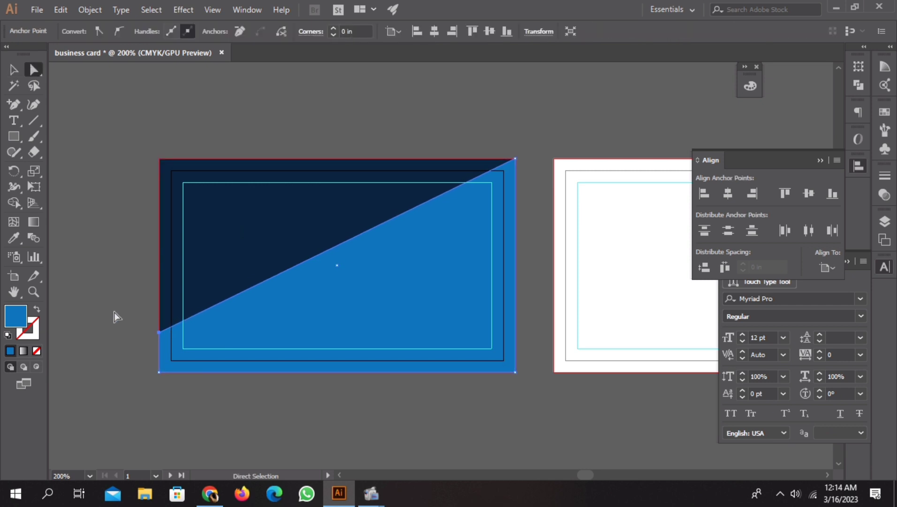
left_click(114, 315)
key("ctrl+z")
key("ctrl+z")
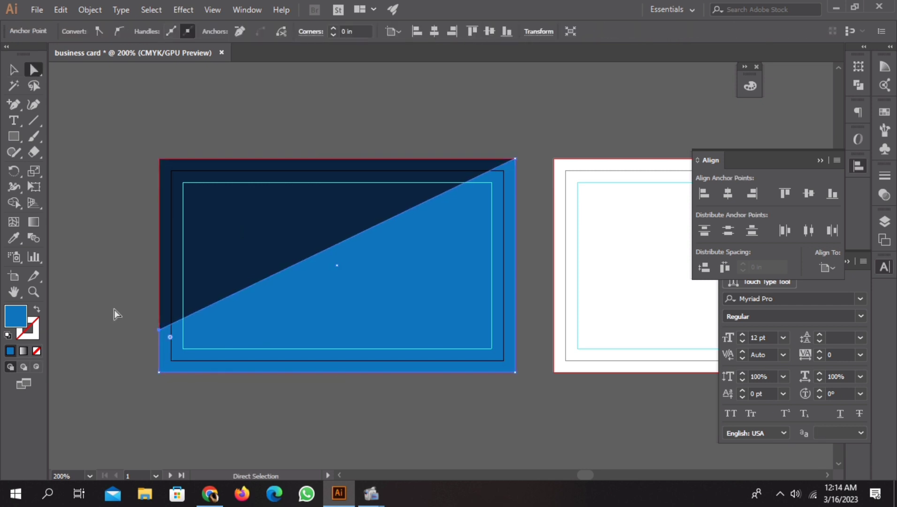
left_click(115, 307)
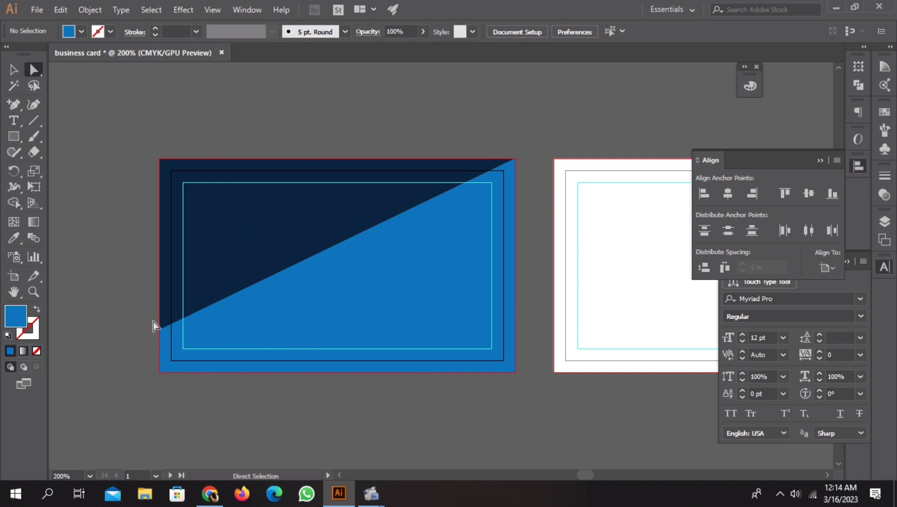
left_click_drag(154, 320, 209, 329)
left_click(80, 310)
key("ctrl+z")
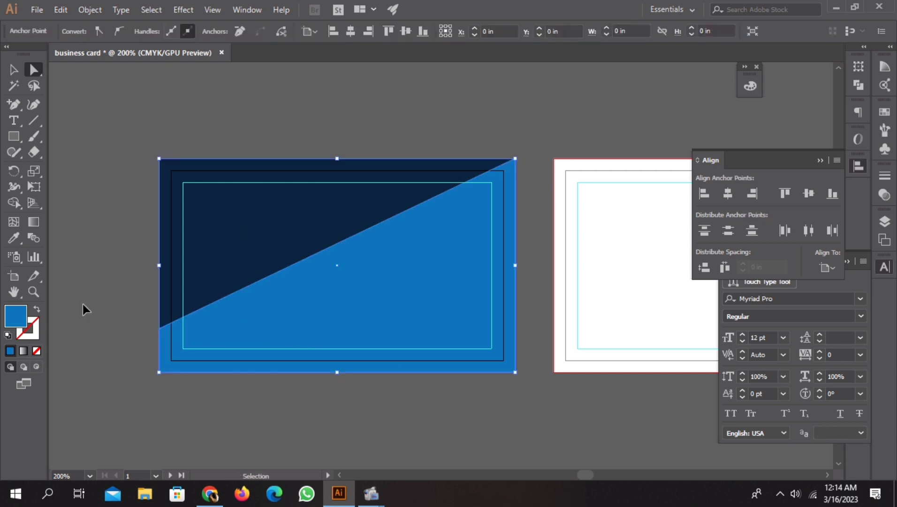
left_click(94, 299)
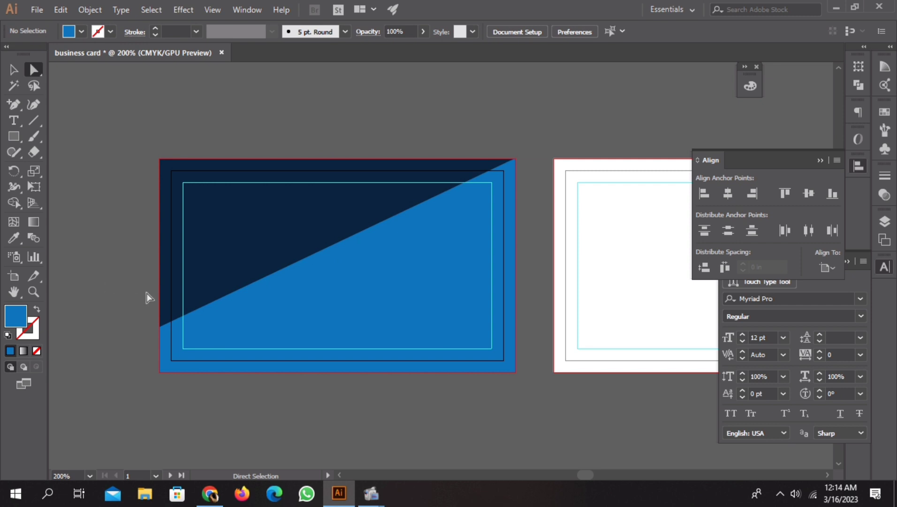
Draw a rectangle below the card and move it over the card's lower-left area
left_click(14, 136)
scroll(254, 147, "down", 3)
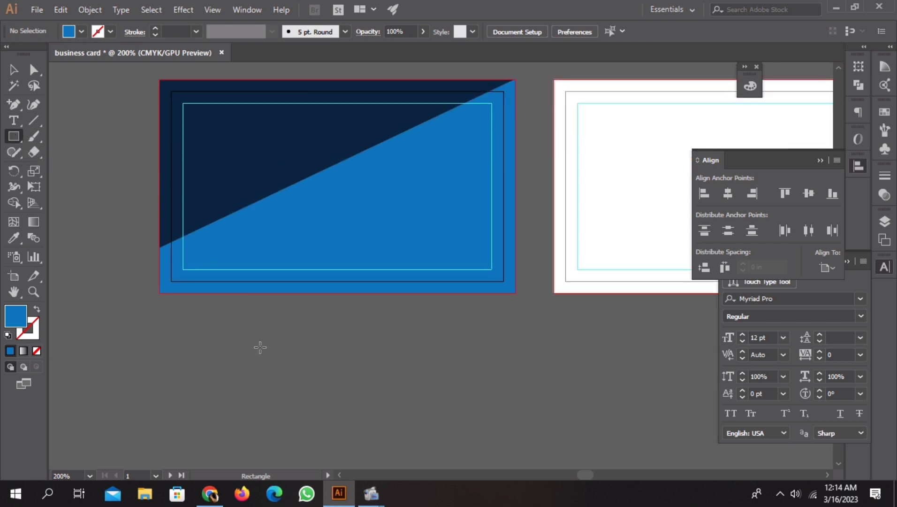
left_click_drag(258, 343, 543, 445)
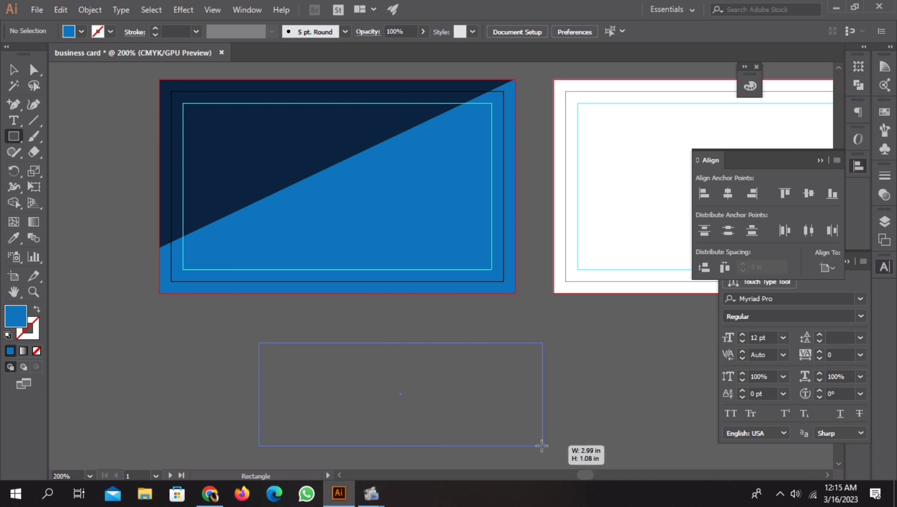
left_click_drag(542, 445, 542, 445)
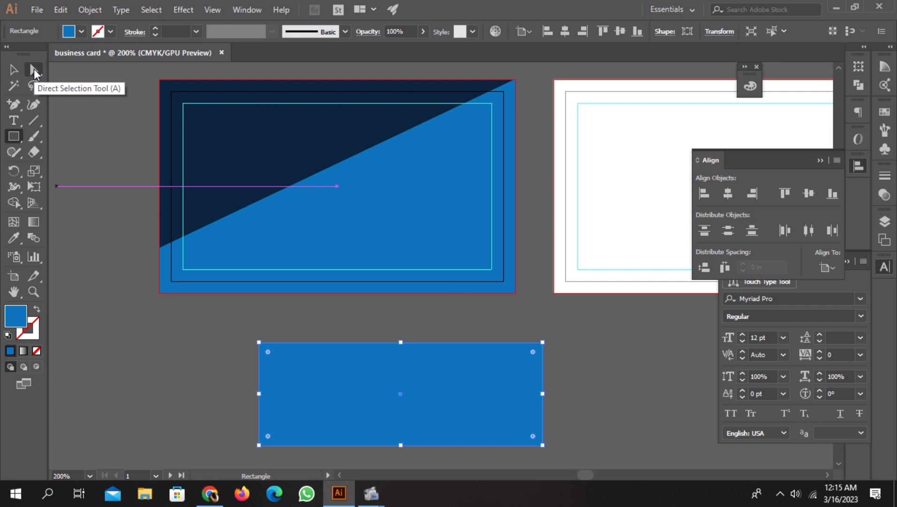
left_click(34, 68)
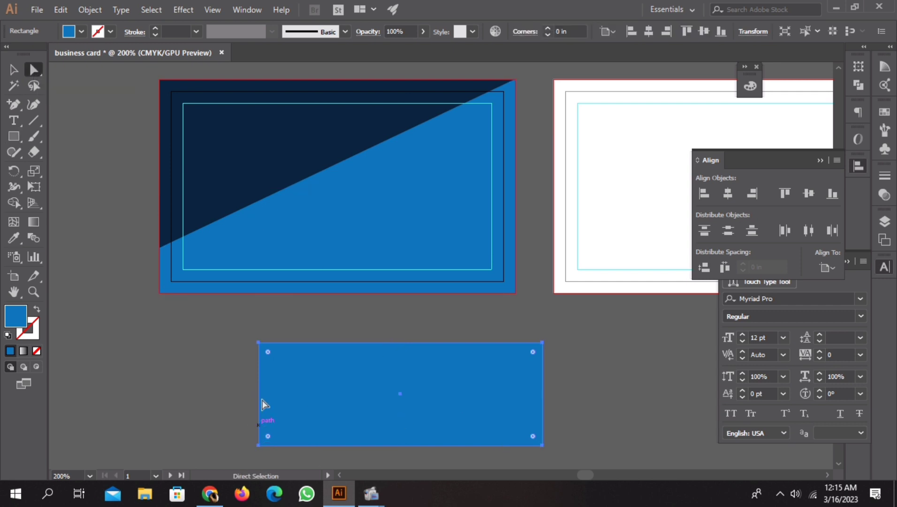
left_click_drag(325, 400, 222, 280)
left_click(15, 69)
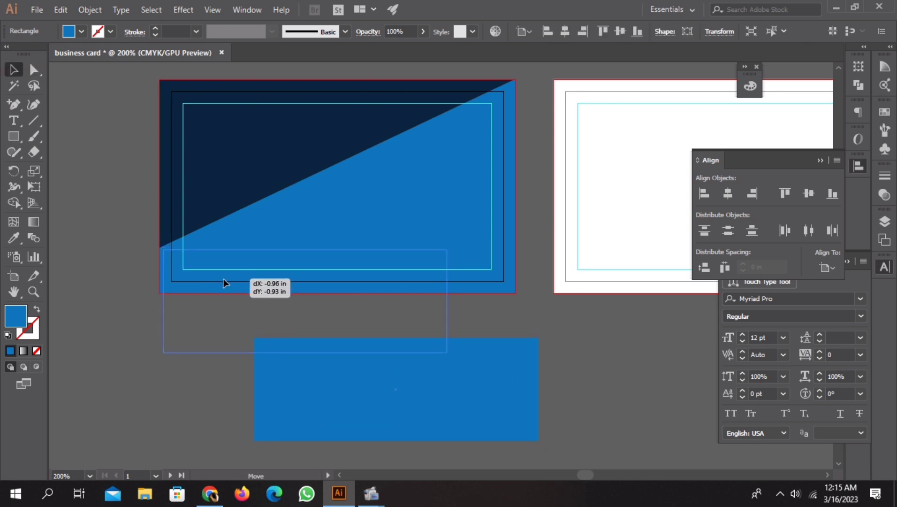
left_click_drag(221, 279, 220, 280)
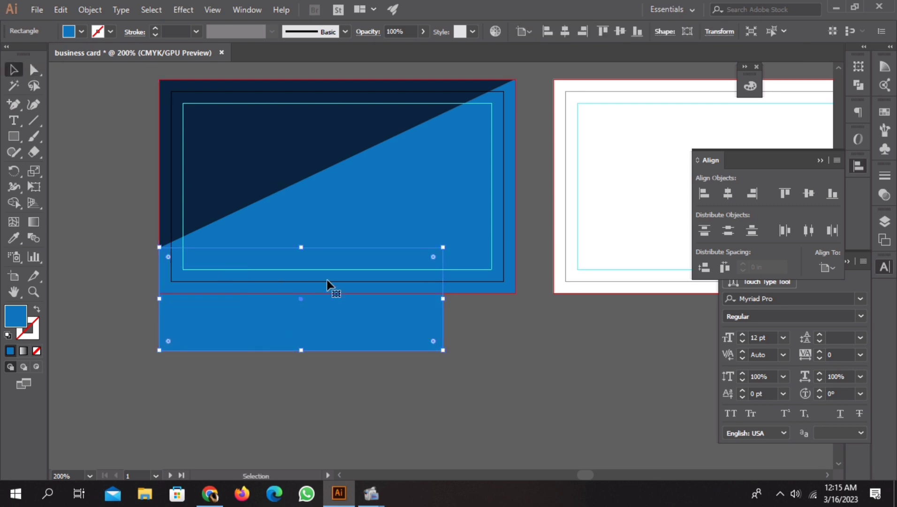
Pin its corners to the card's top-right corner and left edge, angling the middle point inward
left_click(34, 70)
left_click_drag(442, 247, 517, 107)
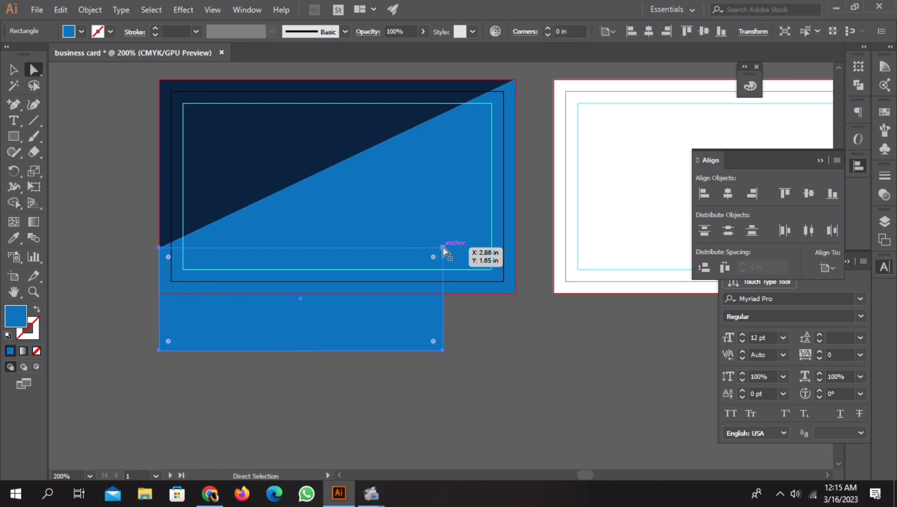
key("ctrl+z")
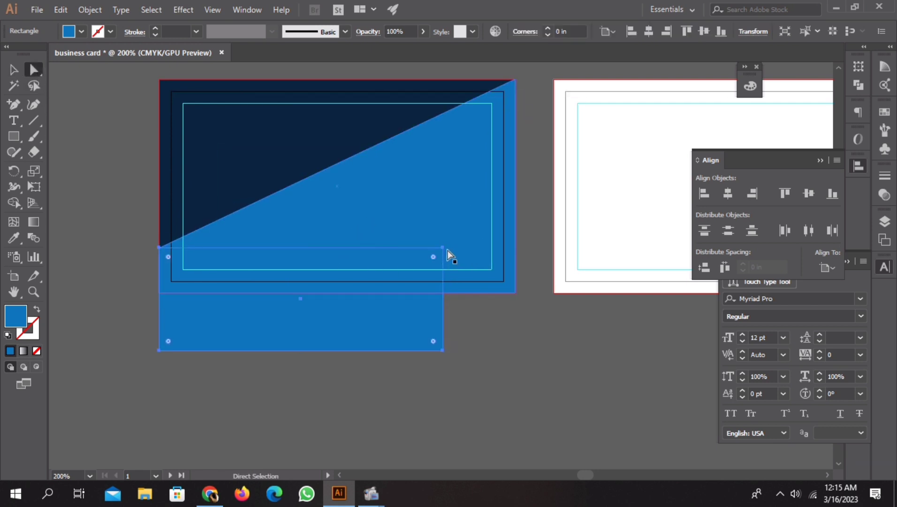
left_click_drag(443, 248, 515, 80)
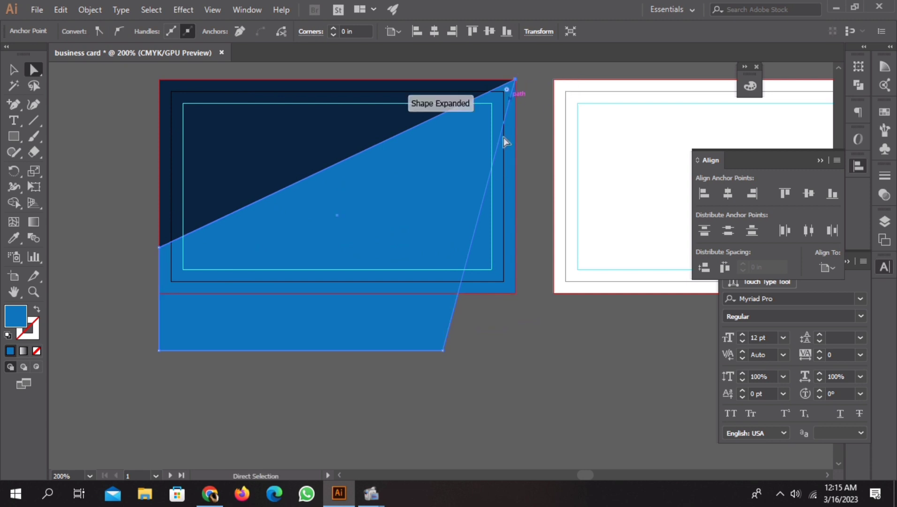
left_click_drag(443, 351, 374, 233)
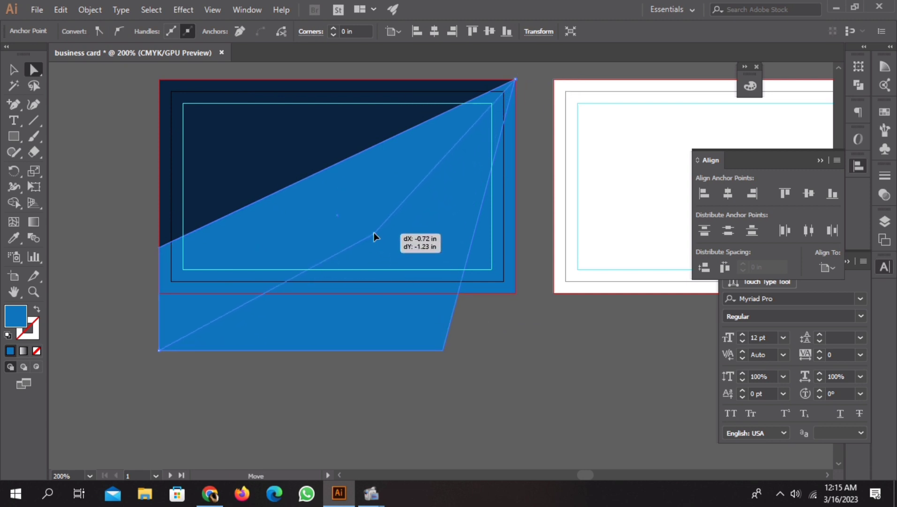
left_click_drag(159, 353, 160, 246)
left_click_drag(374, 233, 277, 265)
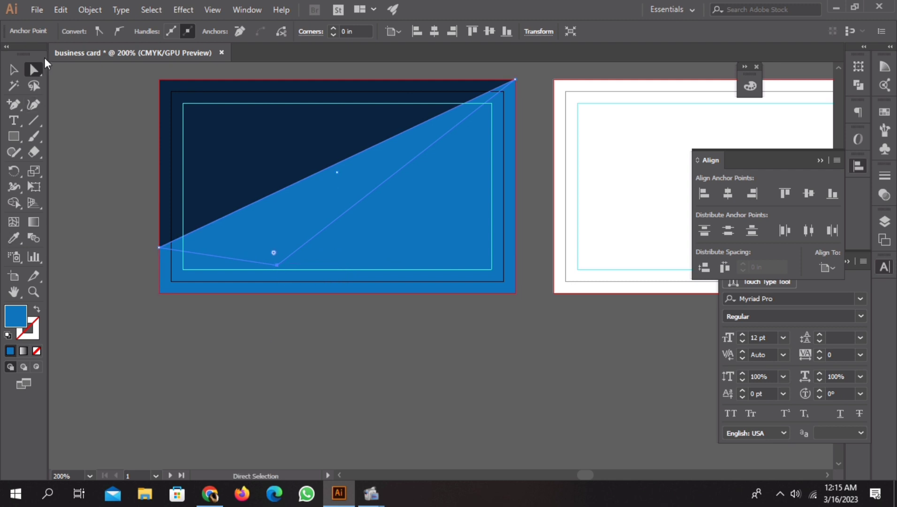
Fill the new angular shape with a light sky-blue swatch
left_click(13, 71)
left_click(124, 198)
left_click(297, 232)
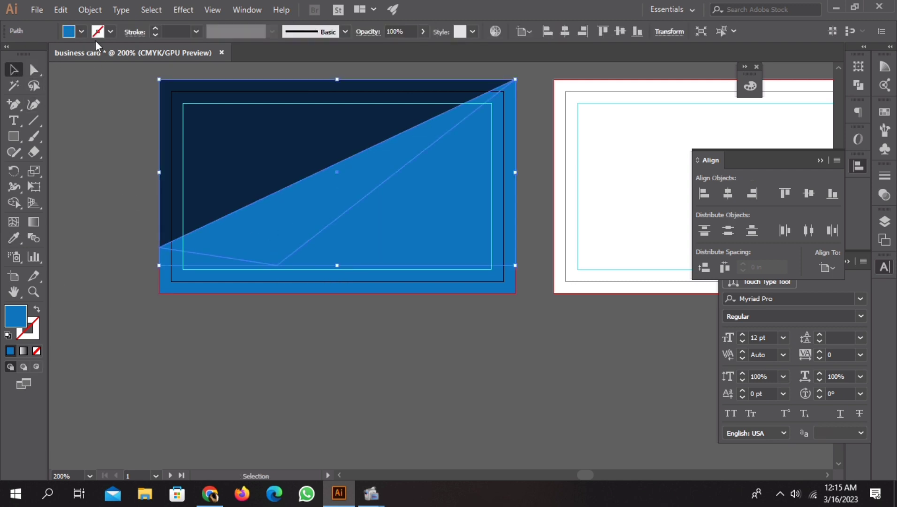
left_click(82, 32)
left_click(92, 64)
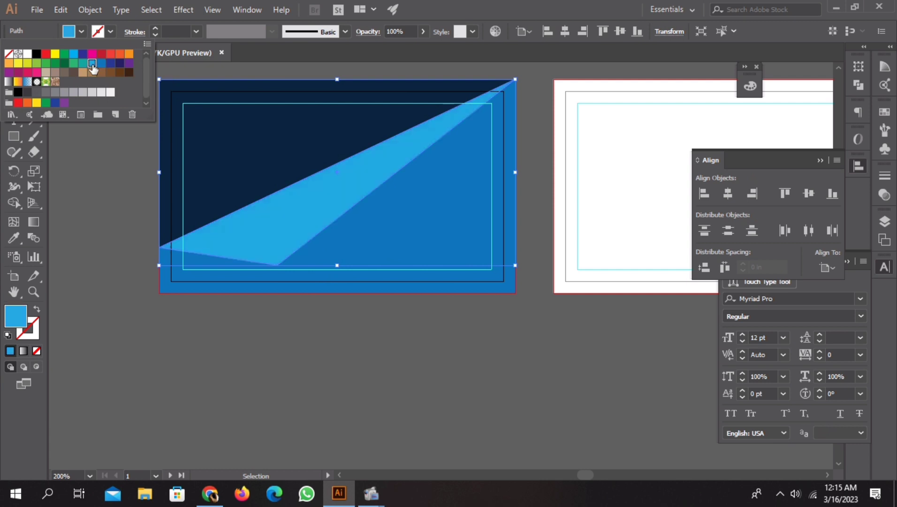
left_click(107, 204)
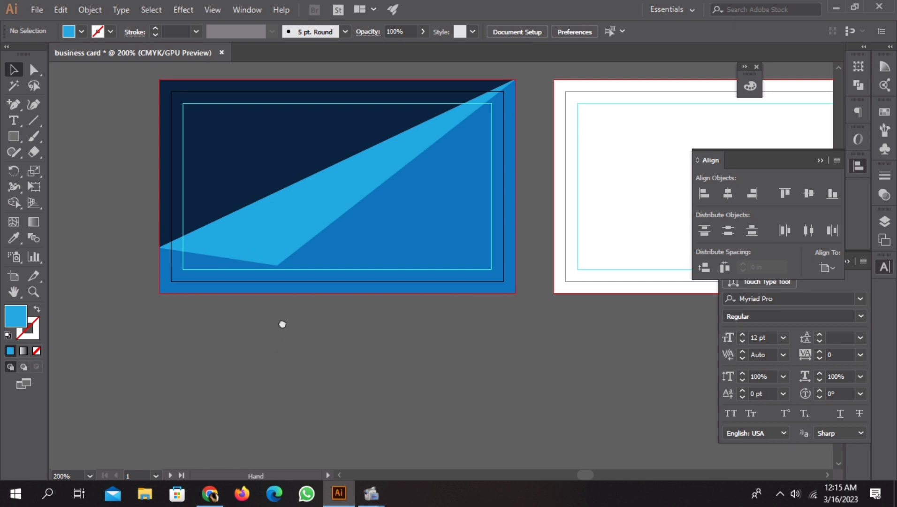
scroll(246, 248, "right", 2)
left_click(243, 245)
left_click(91, 247)
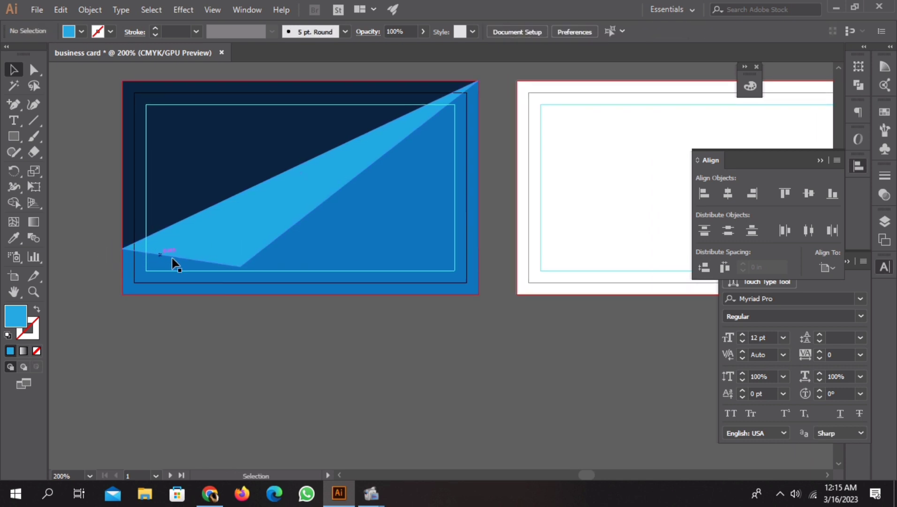
scroll(284, 319, "down", 1)
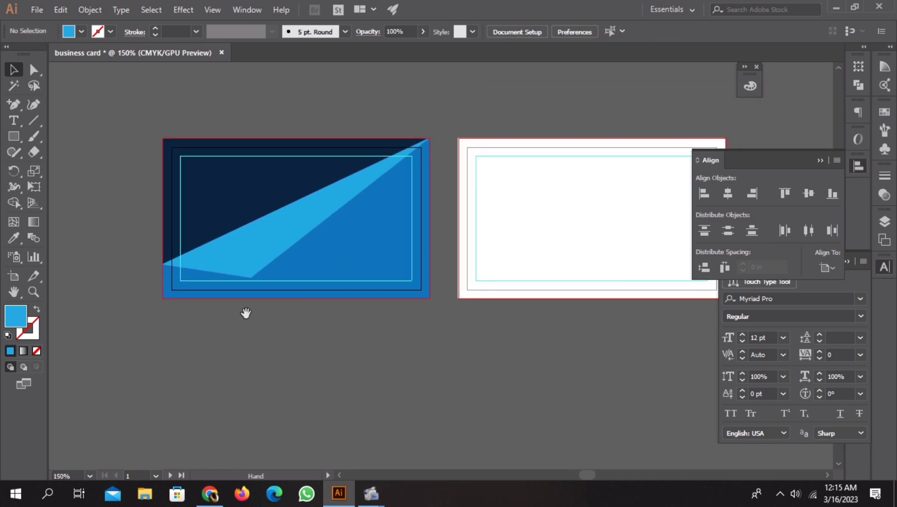
left_click_drag(245, 311, 273, 323)
mouse_move(218, 343)
left_mouse_down()
mouse_move(251, 332)
mouse_move(238, 341)
mouse_move(190, 339)
left_mouse_up()
left_click_drag(330, 343, 234, 324)
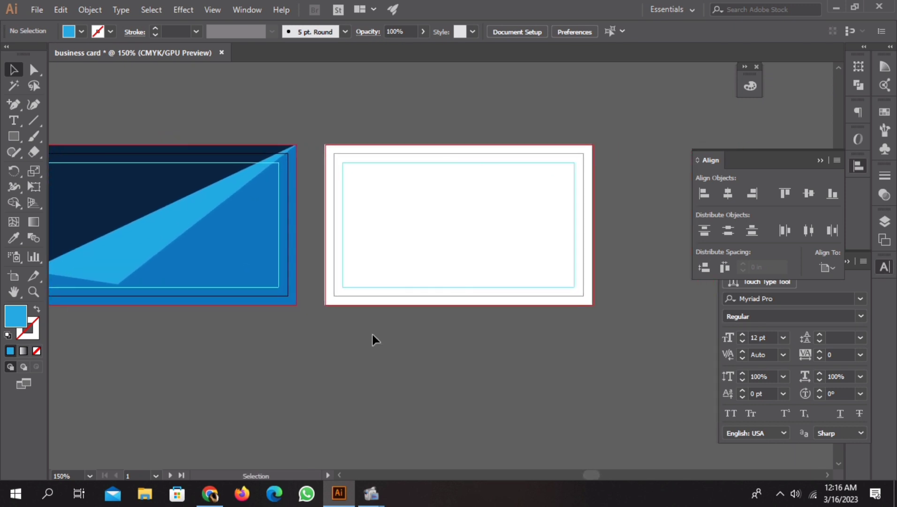
left_click_drag(136, 202, 173, 186)
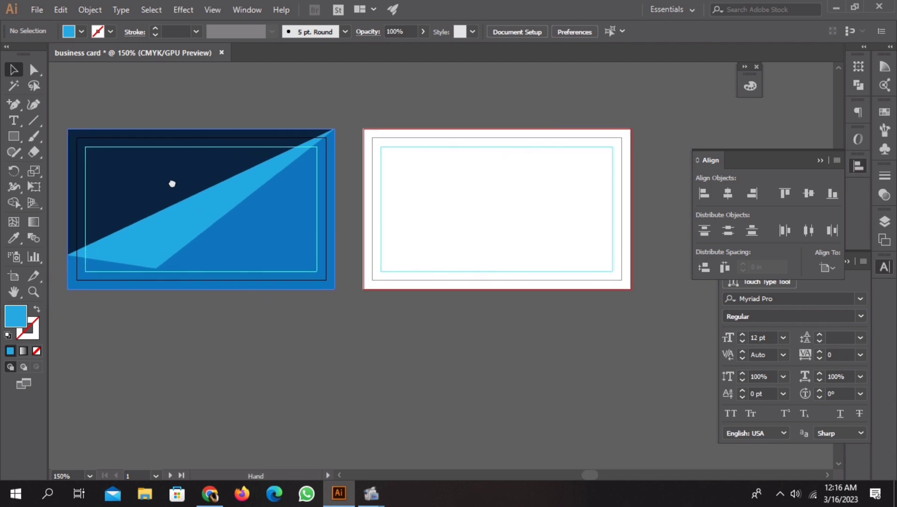
Draw a 3.75 × 2.25 in rectangle for the back card
left_click(14, 137)
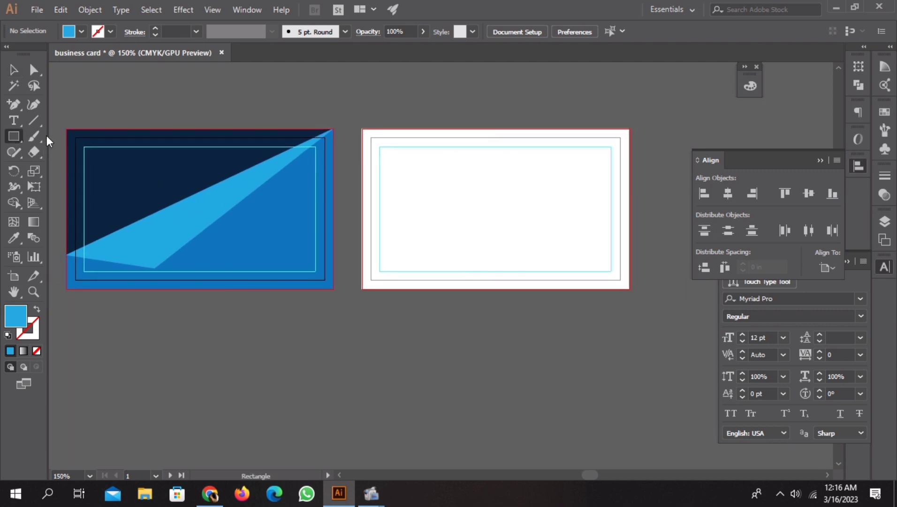
left_click(430, 221)
type("3.75")
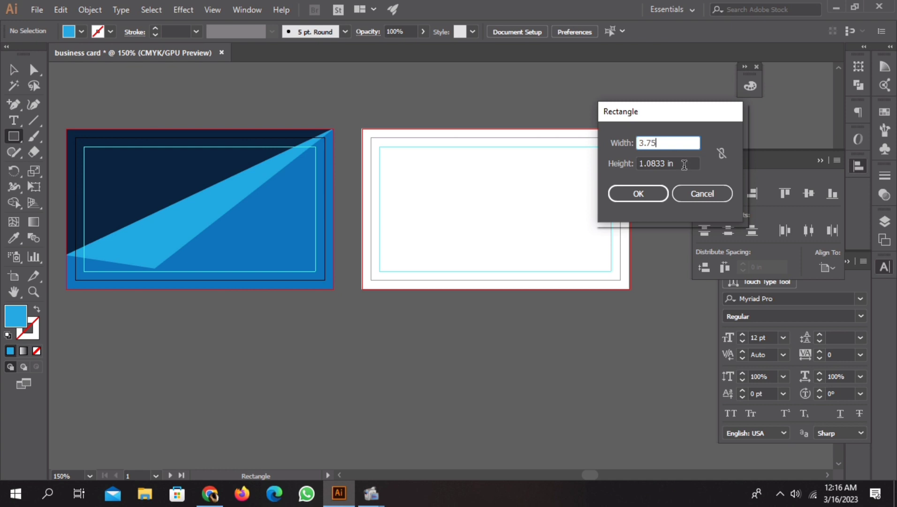
key("Tab")
type("2")
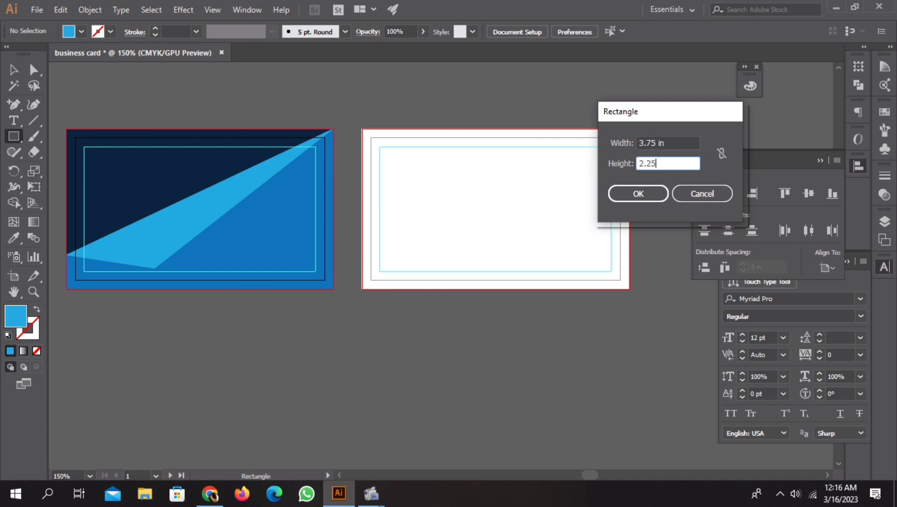
key("Return")
Centre the rectangle horizontally and vertically on the back card artboard
left_click(7, 73)
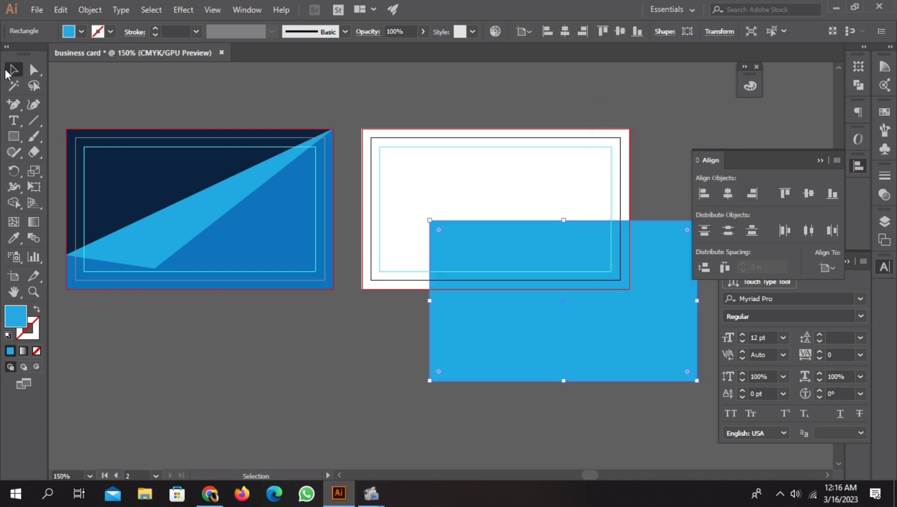
left_click(412, 414)
left_click(562, 351)
left_click(734, 194)
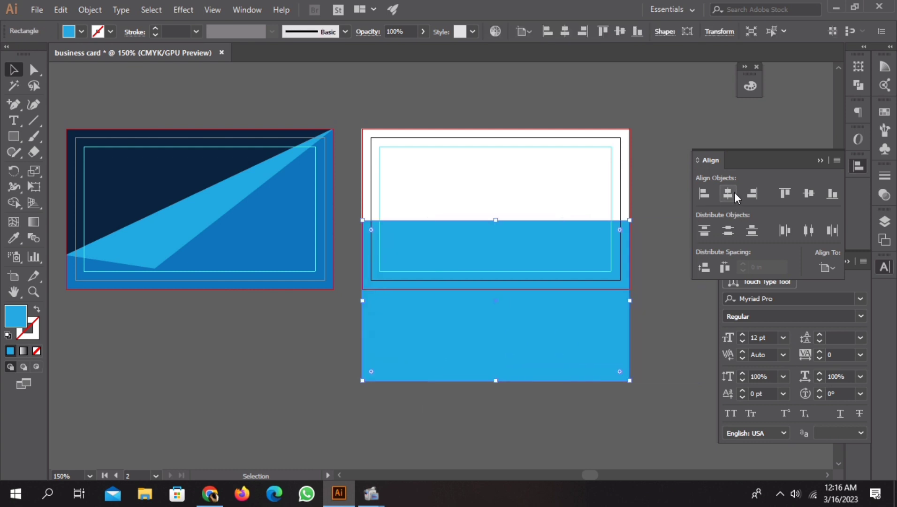
left_click(809, 193)
left_click(529, 325)
left_click(457, 262)
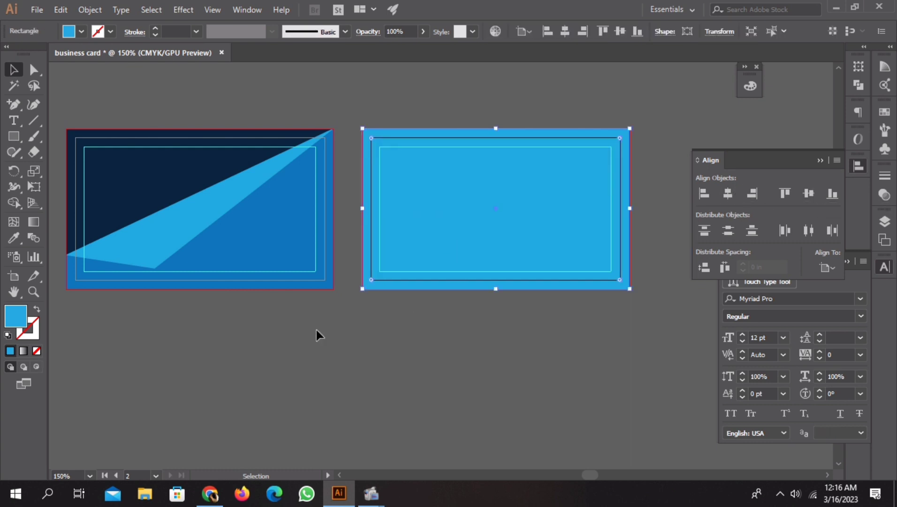
left_click(318, 334)
Fill the rectangle with the front card's dark navy using the eyedropper, then deselect
left_click(406, 254)
left_click(14, 238)
left_click(80, 141)
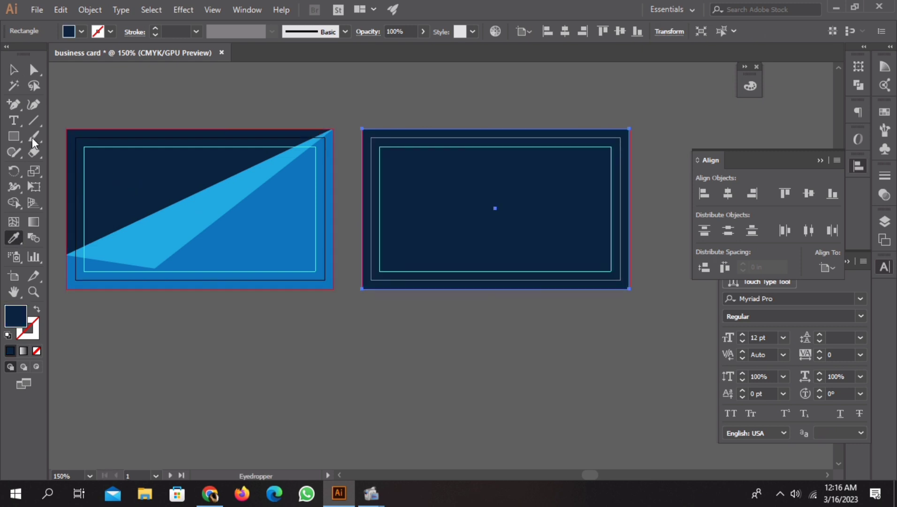
left_click(14, 70)
left_click(218, 300)
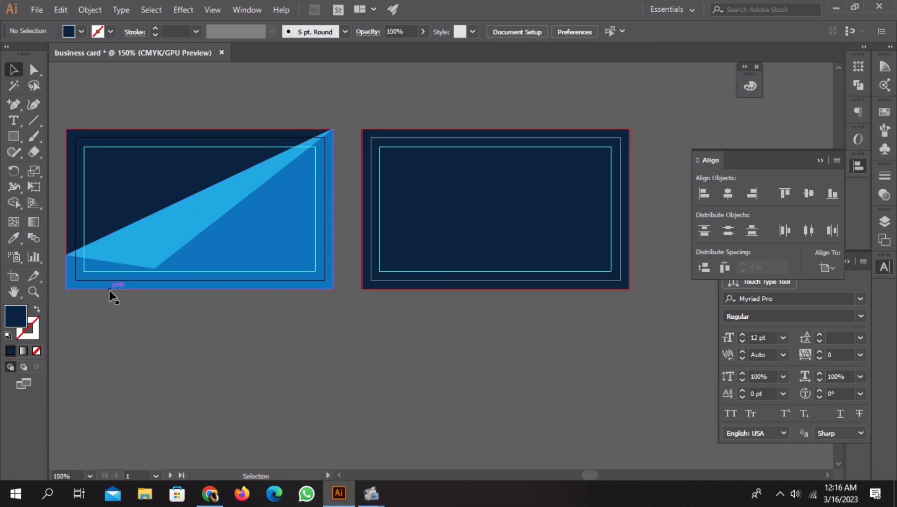
Add another card-sized rectangle aligned to the card, pulling its top-right corner down into a diagonal
left_click(14, 136)
left_click(412, 199)
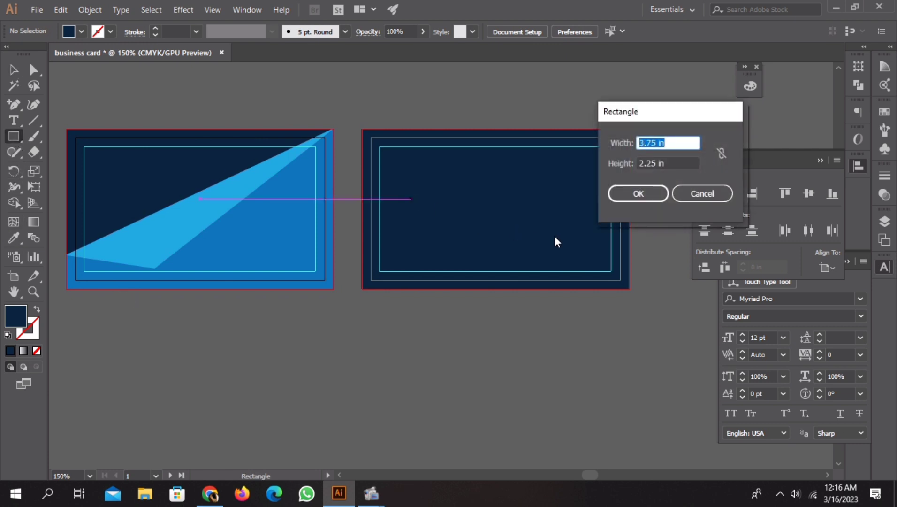
key("Return")
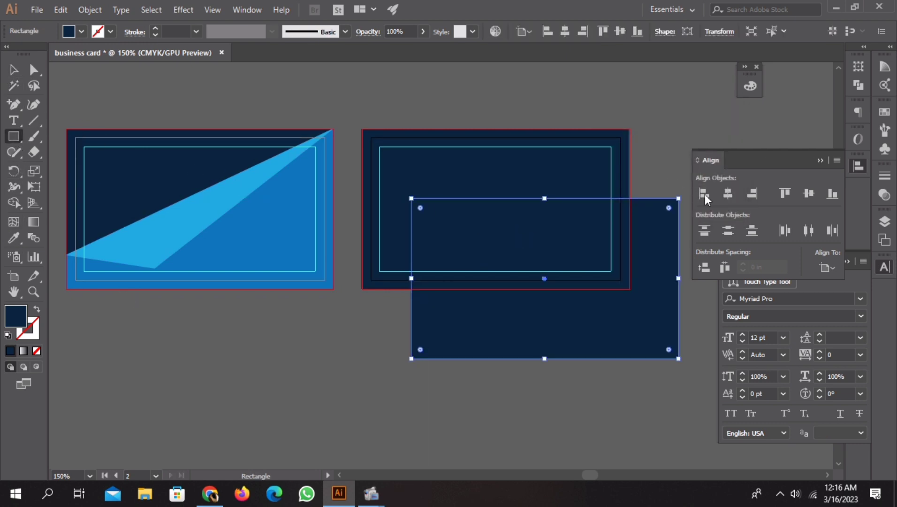
left_click(705, 197)
left_click(809, 193)
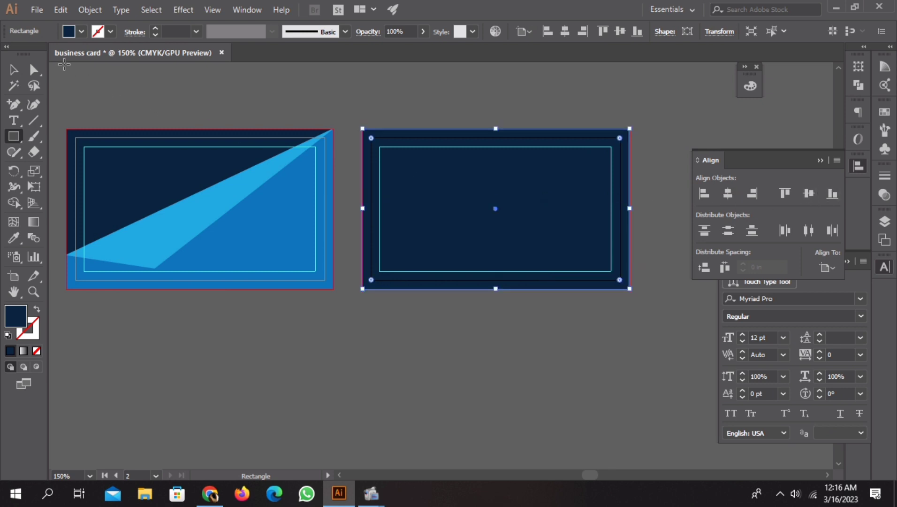
left_click(34, 70)
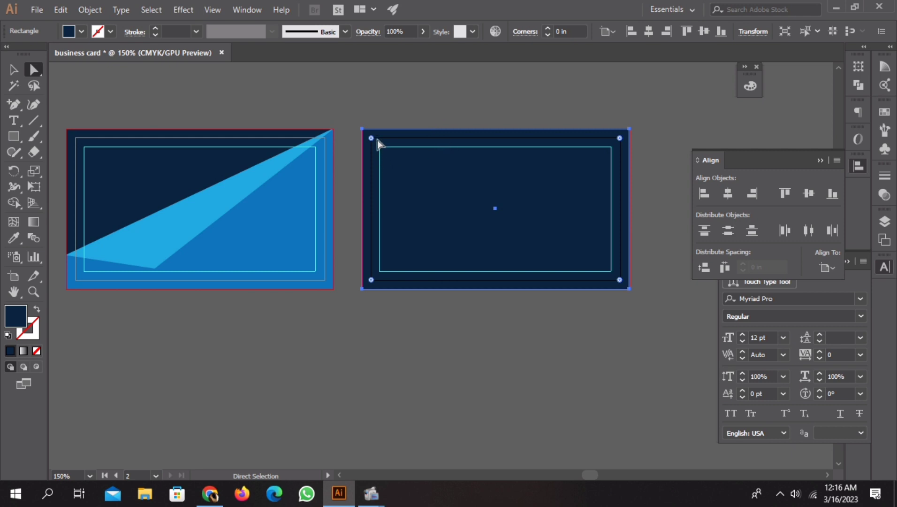
left_click_drag(630, 128, 629, 210)
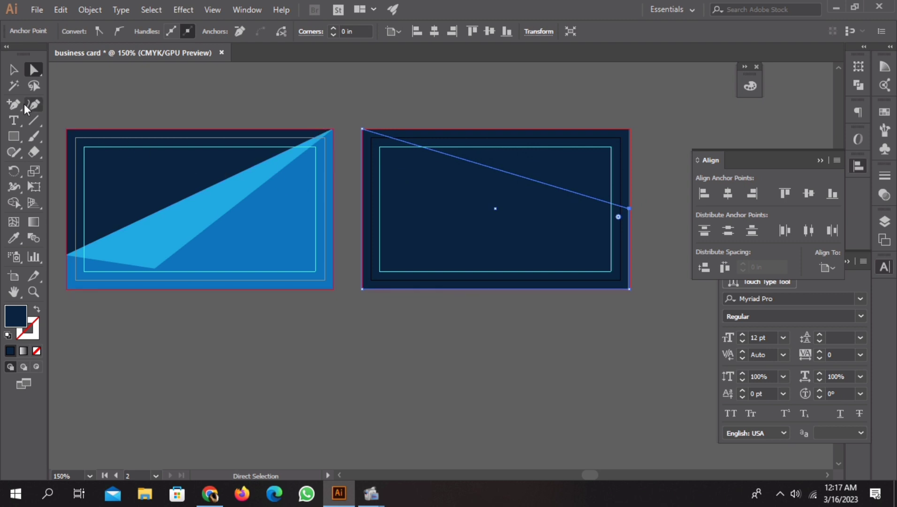
Draw one more card-sized rectangle, move it over the back card and set it aside
left_click(13, 136)
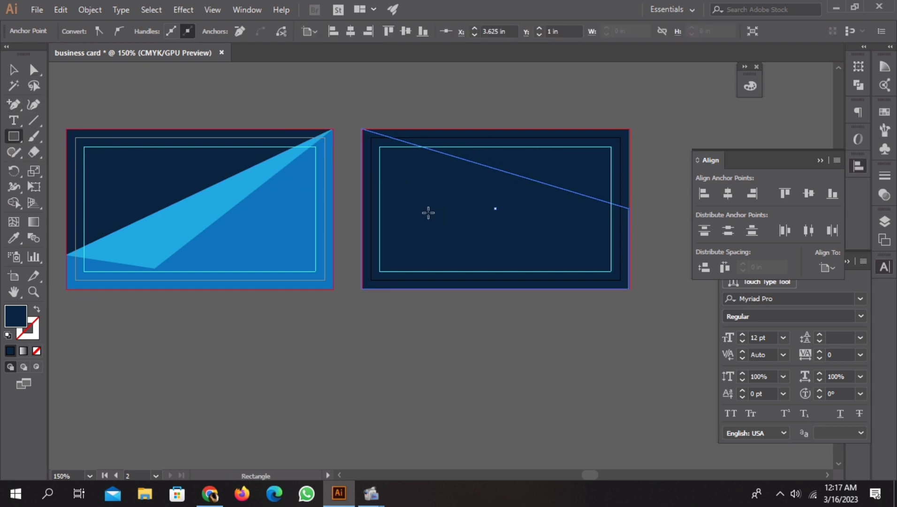
left_click(433, 209)
key("Return")
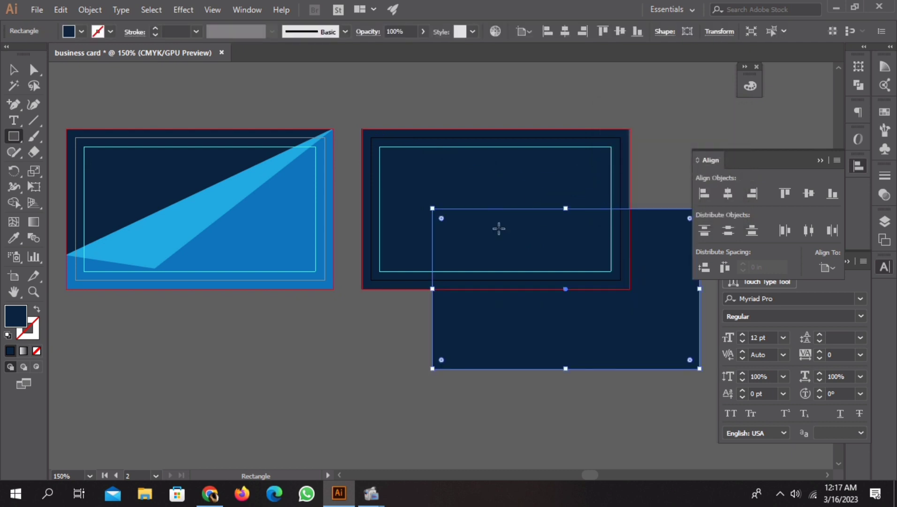
left_click(13, 70)
mouse_move(507, 327)
left_mouse_down()
mouse_move(437, 262)
mouse_move(439, 249)
left_mouse_up()
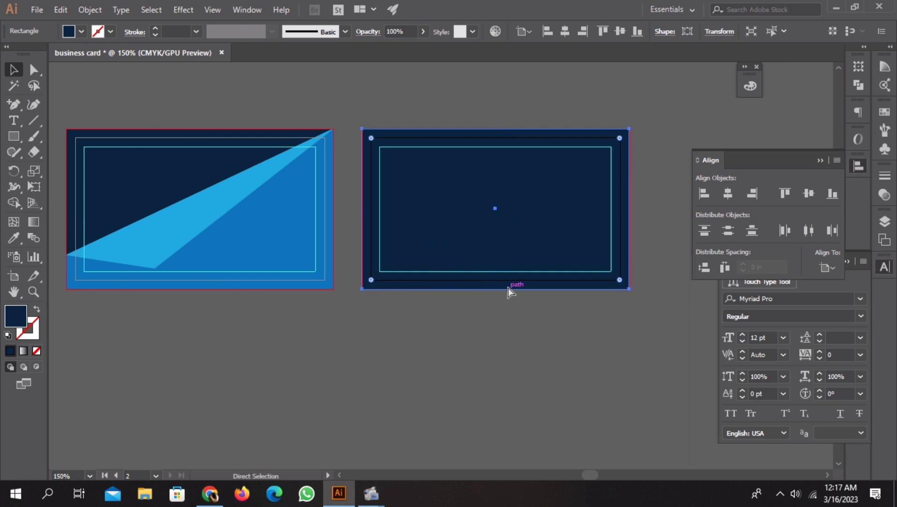
key("ctrl+2")
Give the diagonal shape the front card's medium blue, then bring back the dark rectangle
left_click(497, 248)
left_click(14, 238)
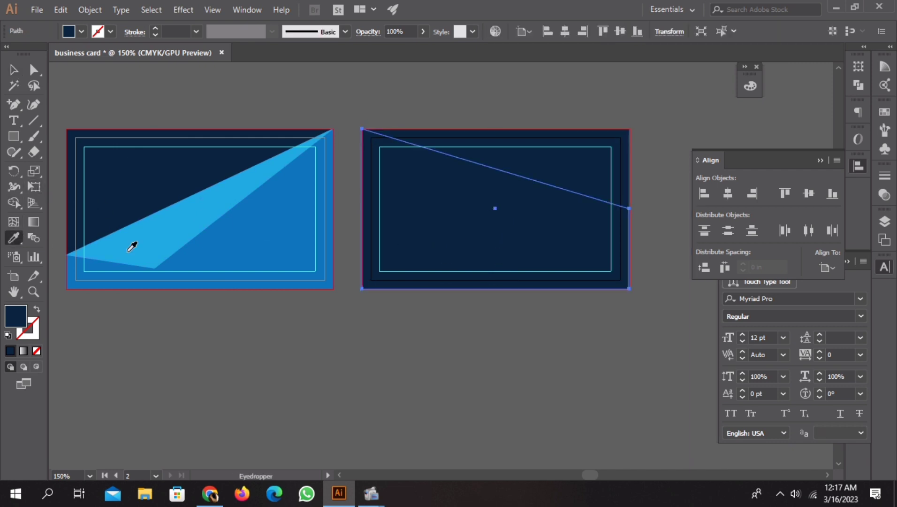
left_click(129, 249)
key("v")
key("ctrl+shift+a")
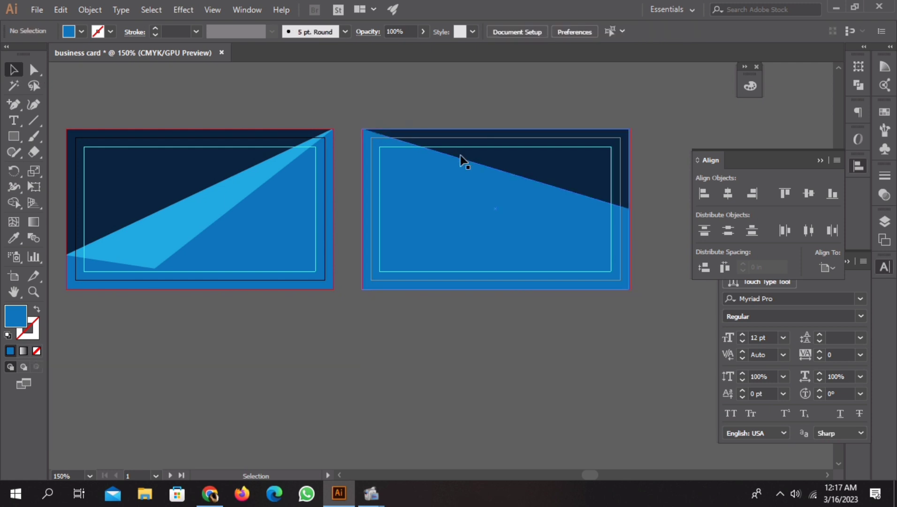
key("ctrl+z")
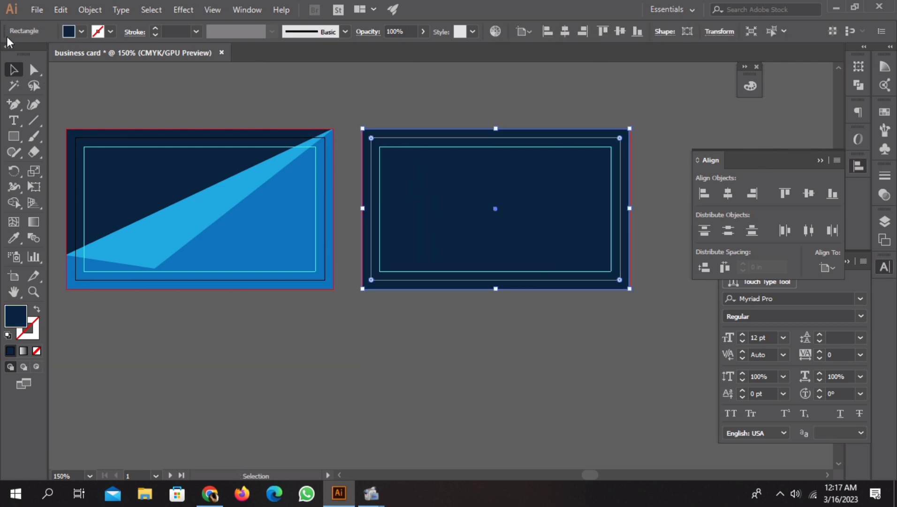
Drag the top rectangle's corner anchors to reshape it into a diagonal triangle
left_click(33, 70)
left_click_drag(630, 128, 446, 221)
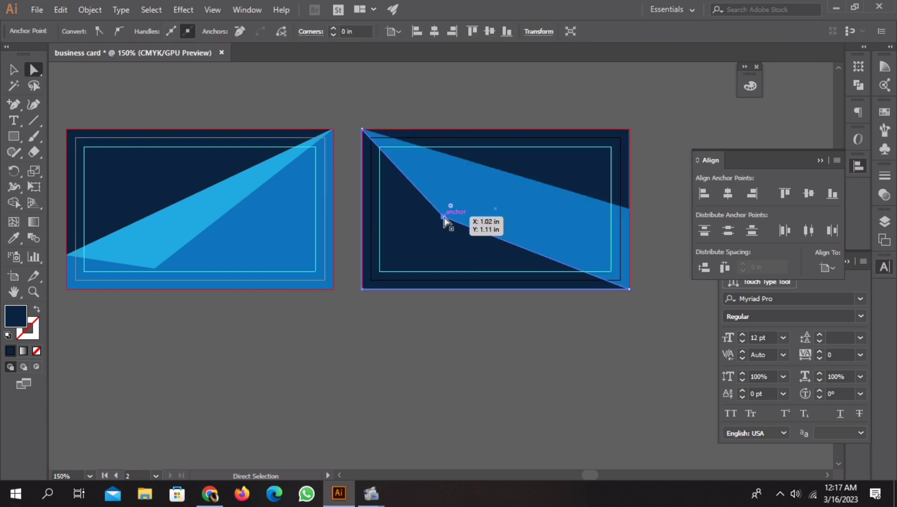
left_click_drag(445, 218, 629, 208)
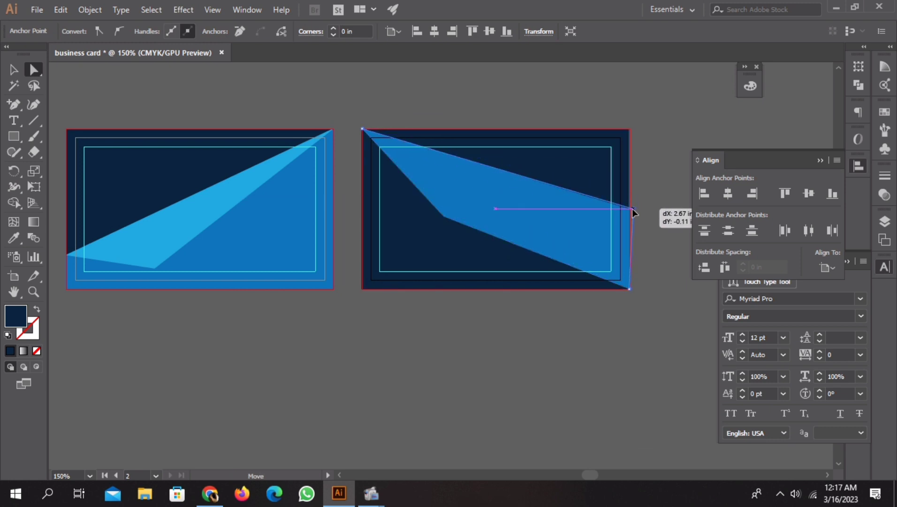
mouse_move(362, 290)
left_mouse_down()
mouse_move(447, 206)
mouse_move(470, 223)
mouse_move(497, 209)
left_mouse_up()
left_click(539, 322)
left_click(563, 245)
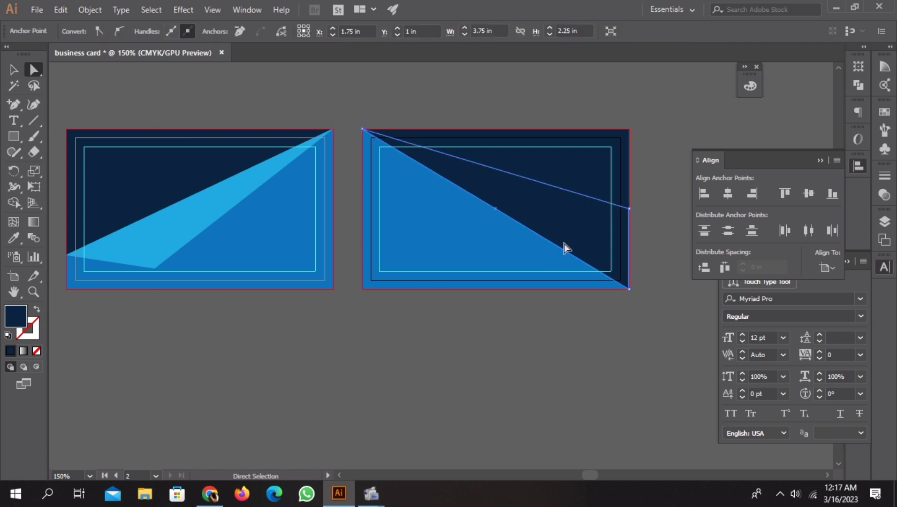
Fill the triangle with the front card's light blue
left_click(14, 238)
left_click(183, 225)
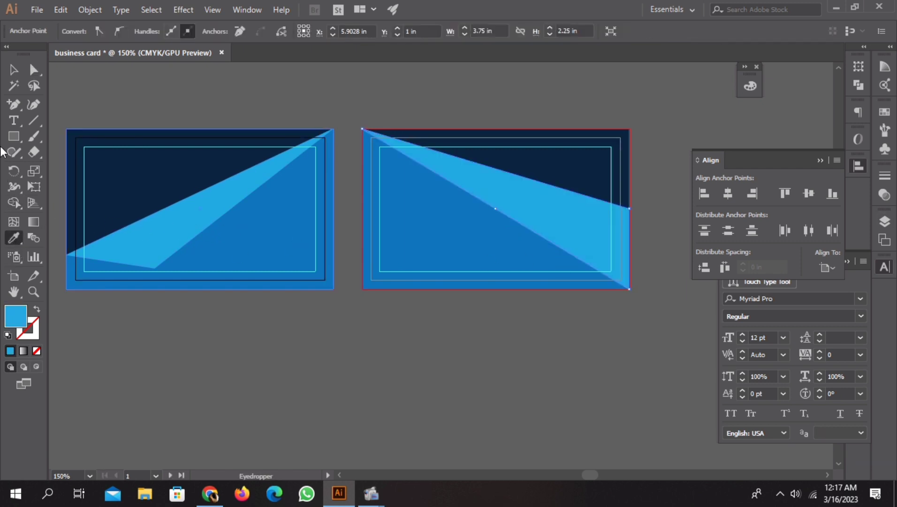
key("v")
left_click(391, 388)
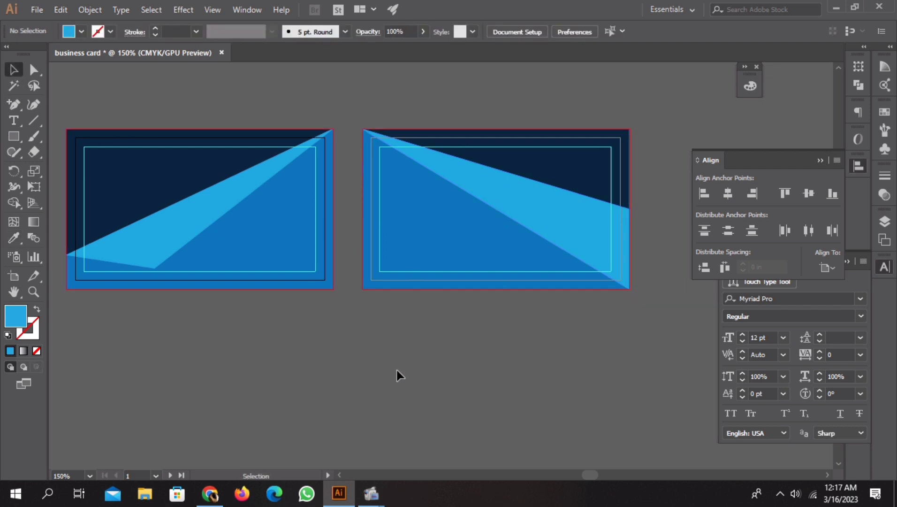
Raise the sky-blue wedge's bottom-right corner and pull its middle anchor down and right
left_click(562, 241)
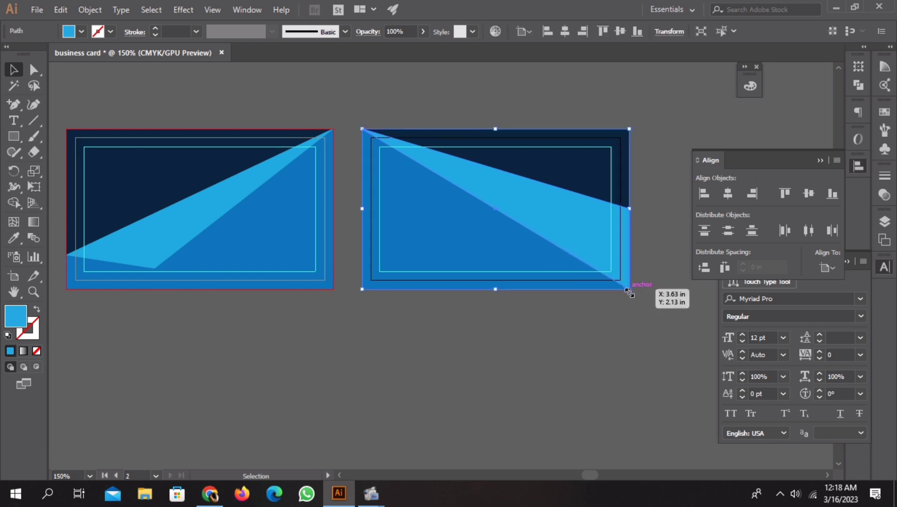
left_click(36, 69)
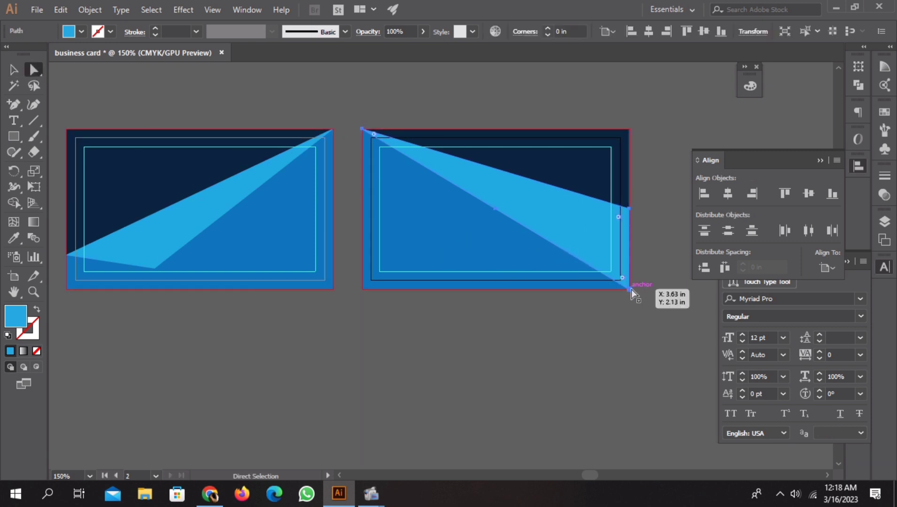
left_click_drag(629, 289, 629, 208)
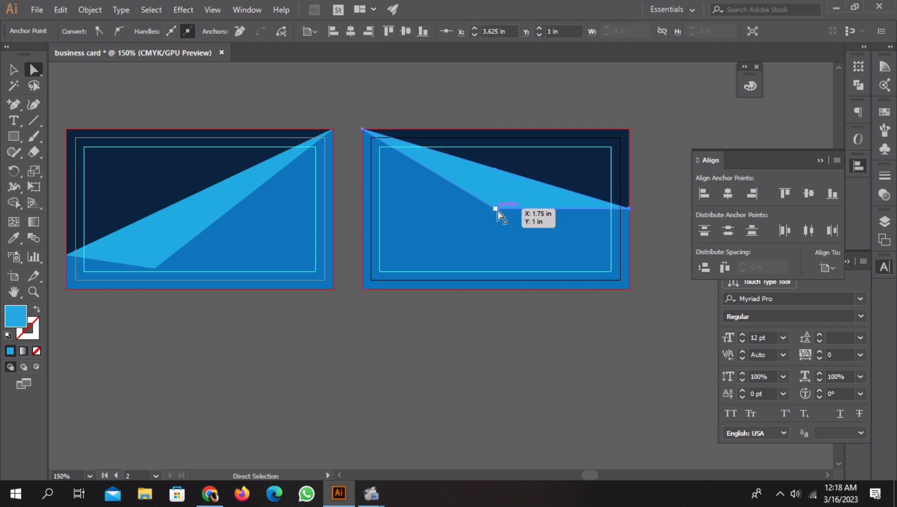
mouse_move(496, 209)
left_mouse_down()
mouse_move(547, 262)
mouse_move(543, 232)
mouse_move(579, 240)
left_mouse_up()
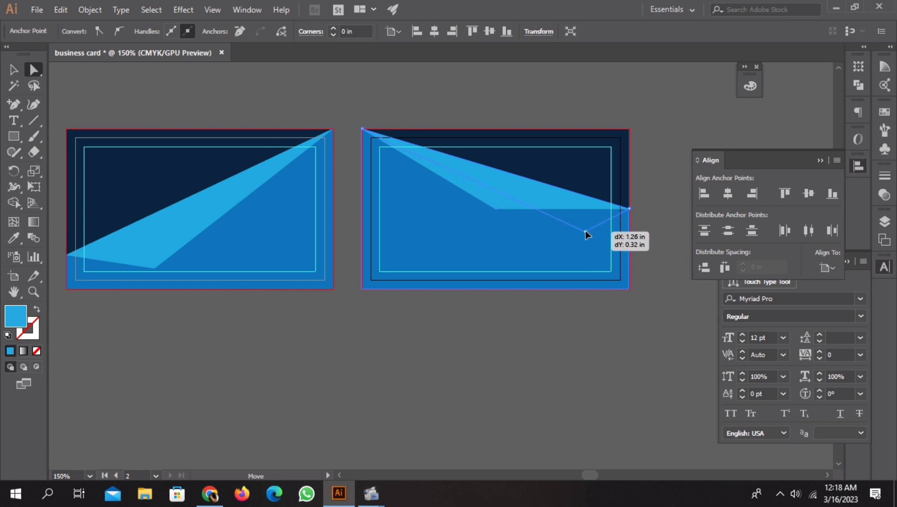
left_click_drag(578, 239, 584, 236)
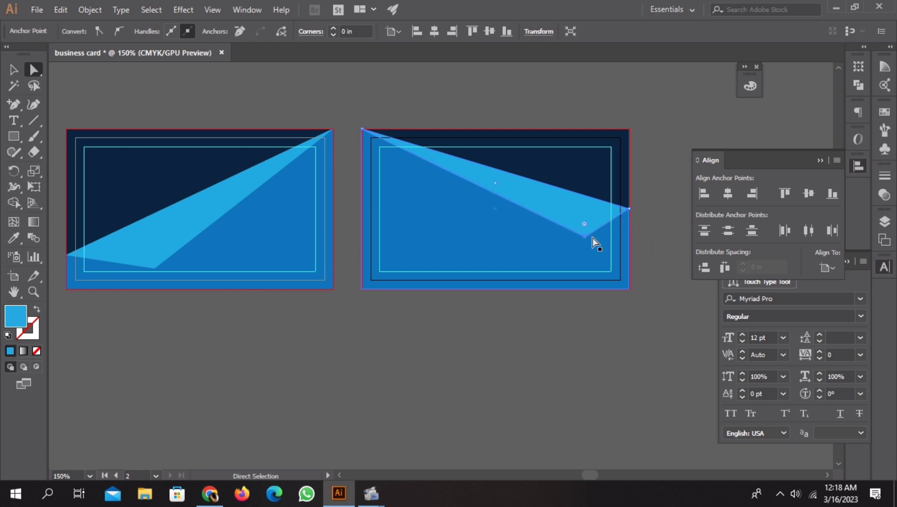
left_click(475, 332)
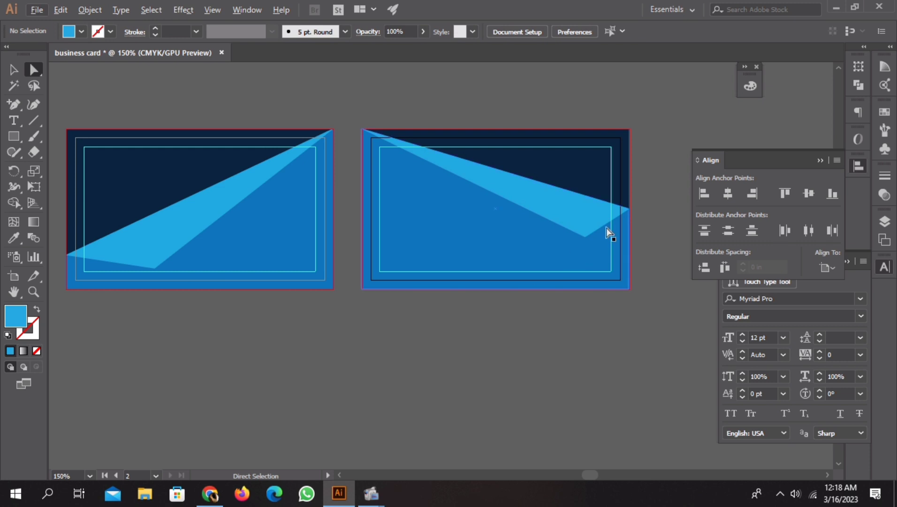
left_click(584, 238)
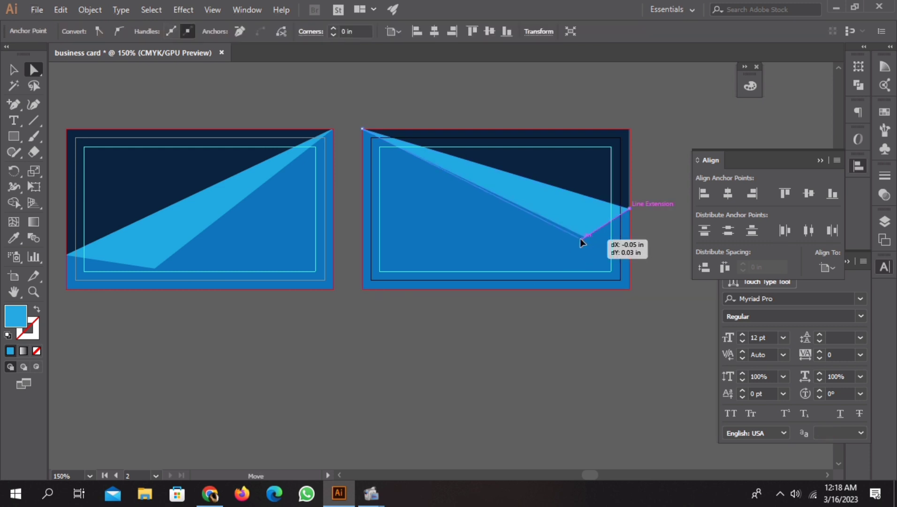
left_click(470, 352)
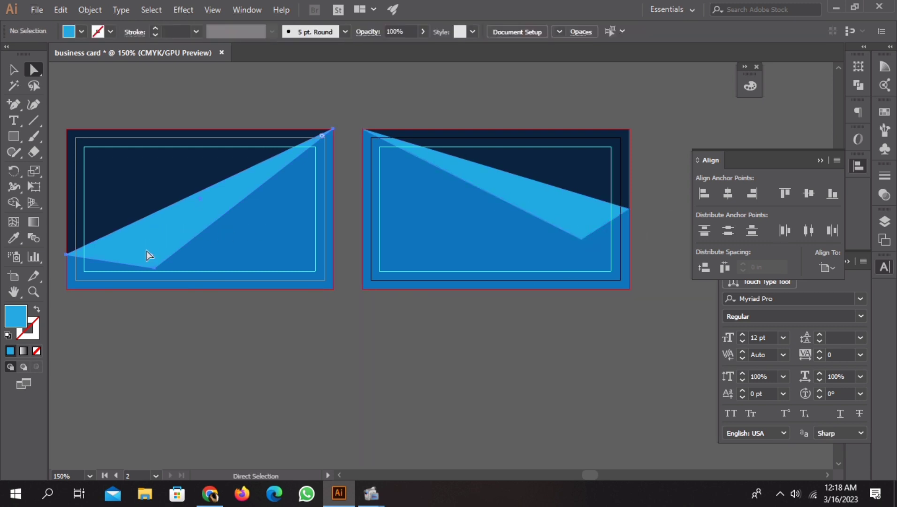
Zoom in and move the front sky-blue shape's left corner anchor onto the card's left edge
left_click(154, 268)
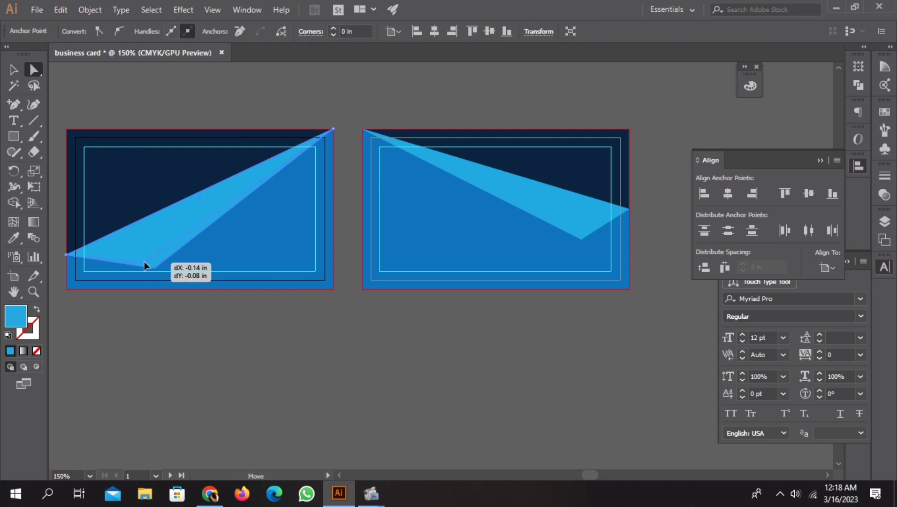
left_click_drag(153, 269, 142, 257)
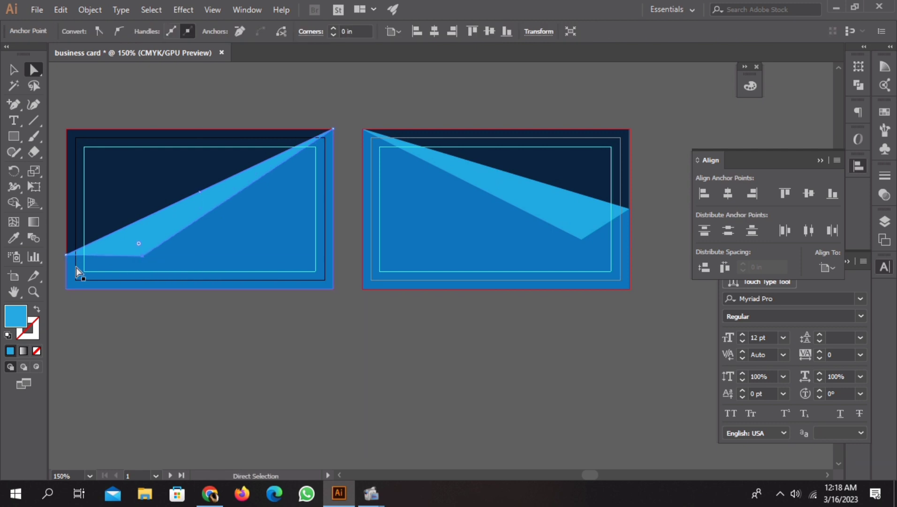
key("ctrl+z")
scroll(63, 258, "up", 4)
left_click(74, 250)
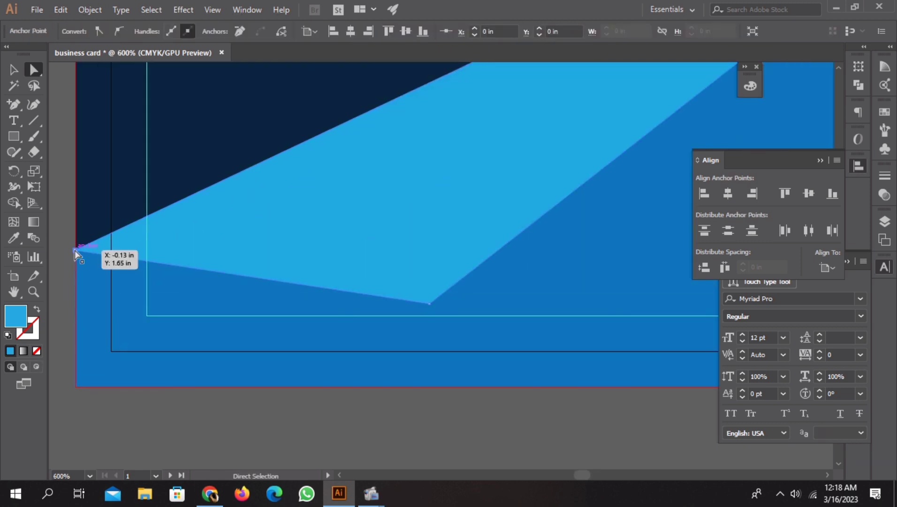
left_click(76, 253)
scroll(78, 255, "down", 1)
scroll(85, 257, "down", 1)
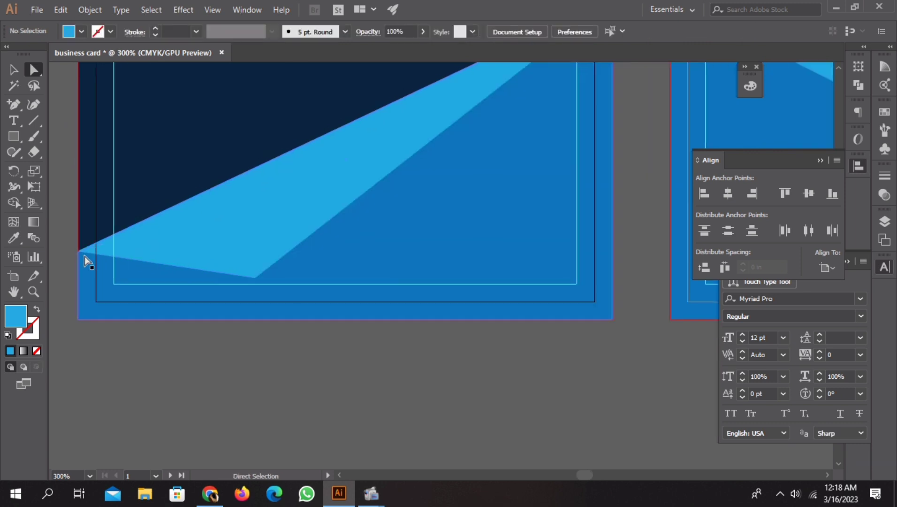
left_click(78, 252)
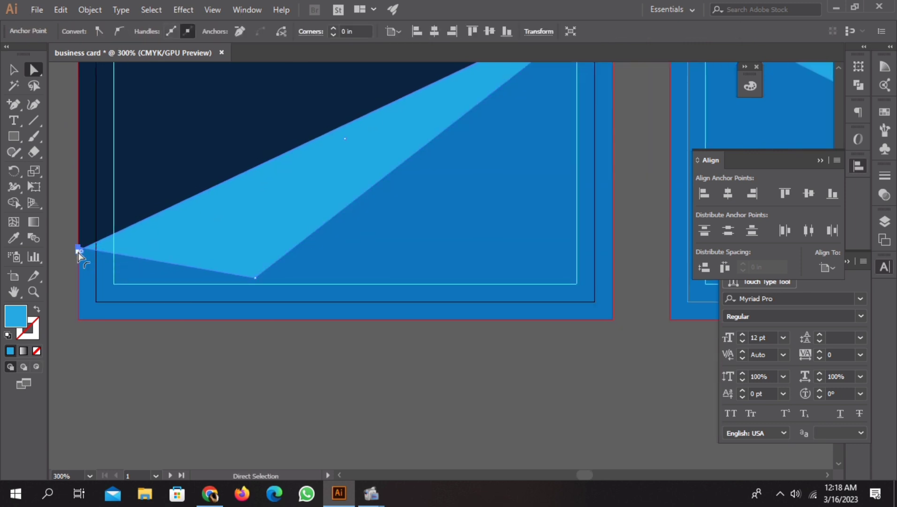
left_click_drag(78, 251, 78, 241)
left_click_drag(77, 251, 80, 247)
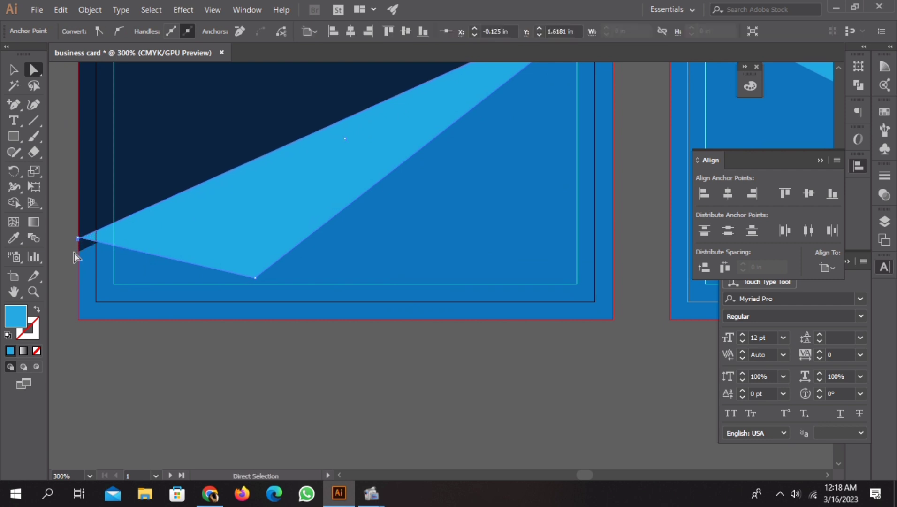
left_click(83, 259)
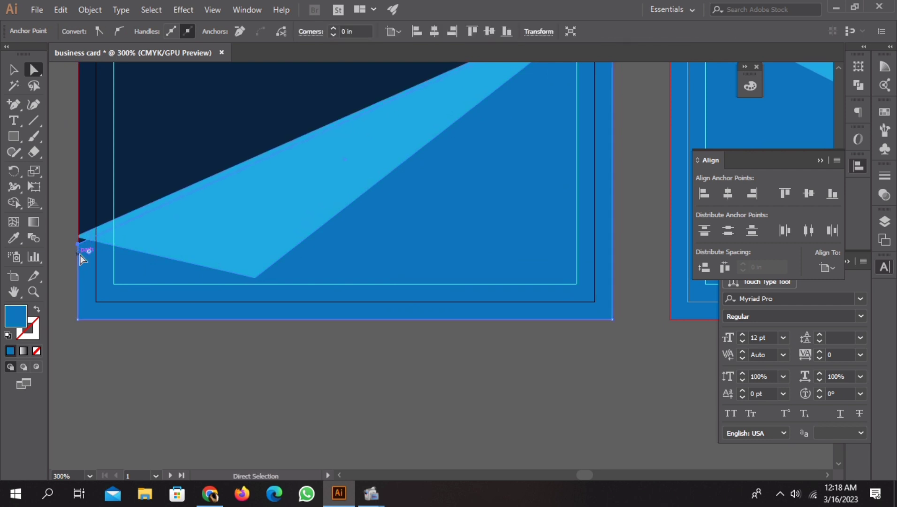
Adjust the shape's left-edge points to close the remaining mid-blue sliver
left_click(72, 252)
scroll(75, 235, "up", 5)
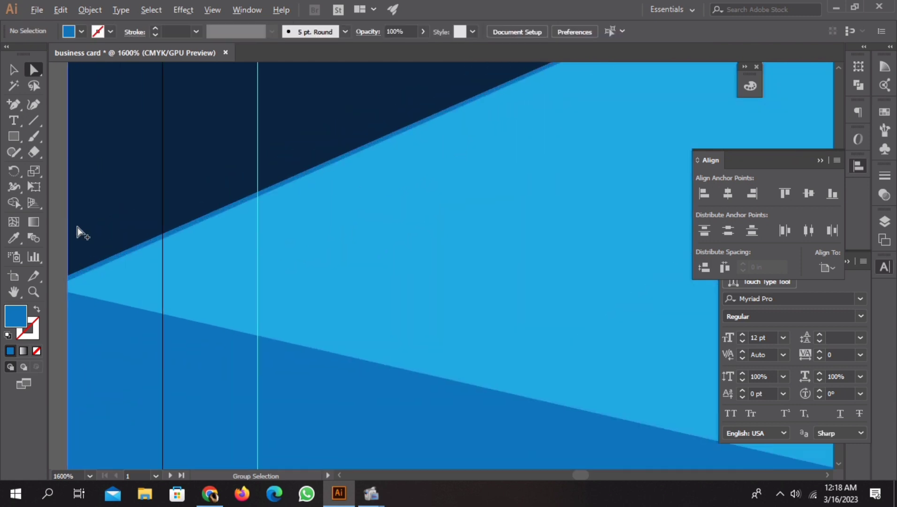
scroll(71, 263, "up", 3)
left_click(63, 285)
scroll(120, 285, "left", 2)
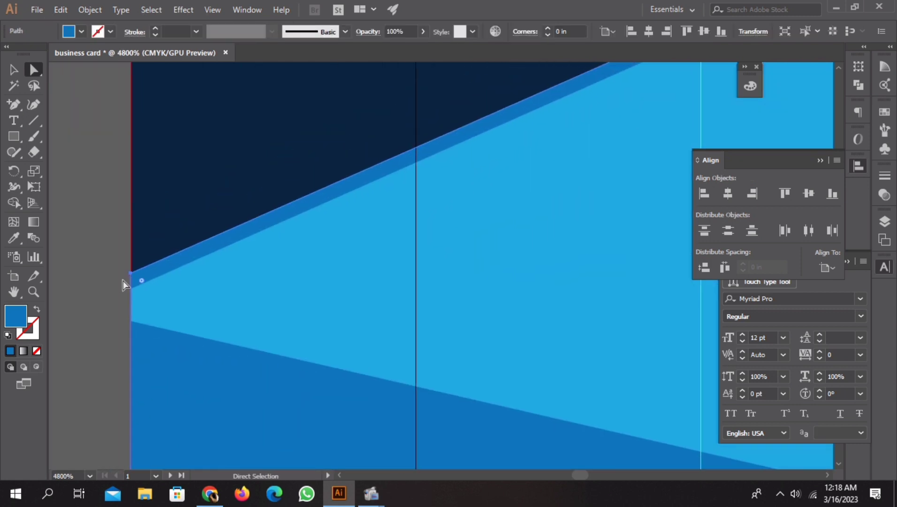
left_click_drag(129, 276, 129, 287)
left_click(118, 310)
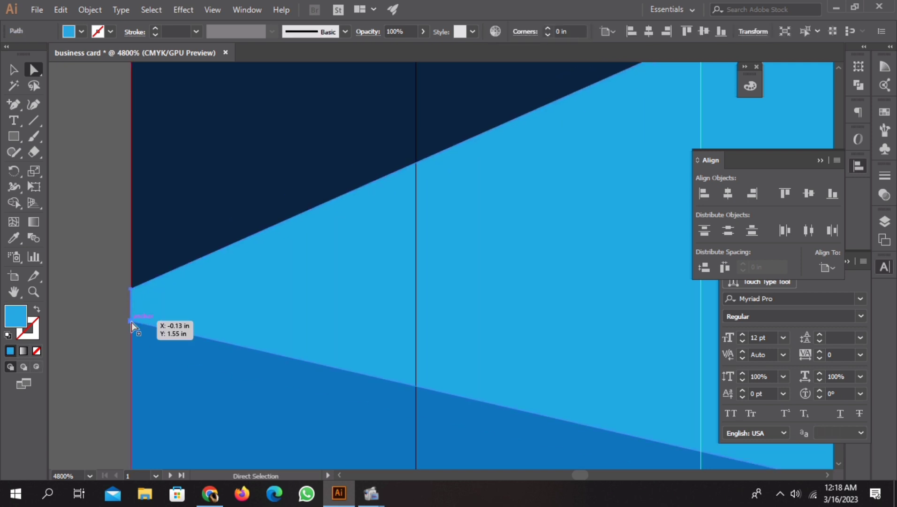
left_click(131, 322)
left_click_drag(131, 322, 130, 291)
left_click(101, 309)
Zoom out to view both card designs
key("ctrl+0")
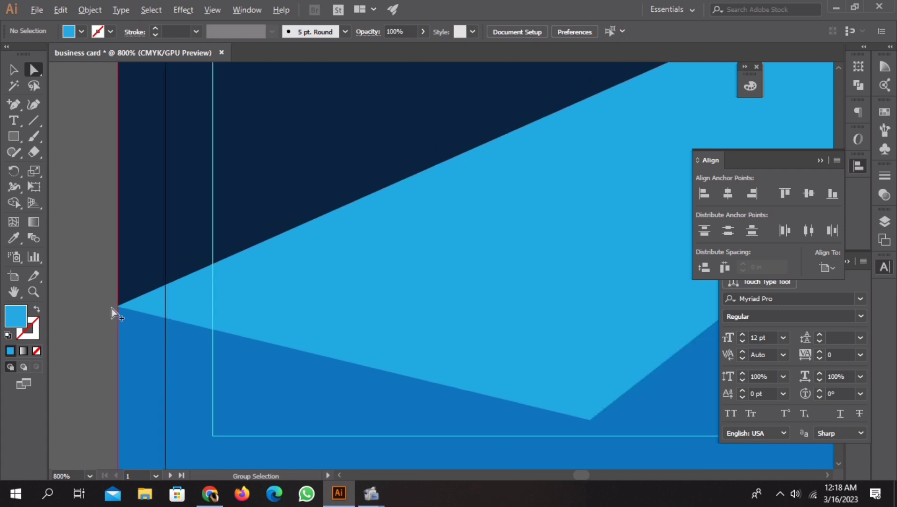
scroll(179, 318, "down", 2, "alt")
scroll(301, 364, "down", 1)
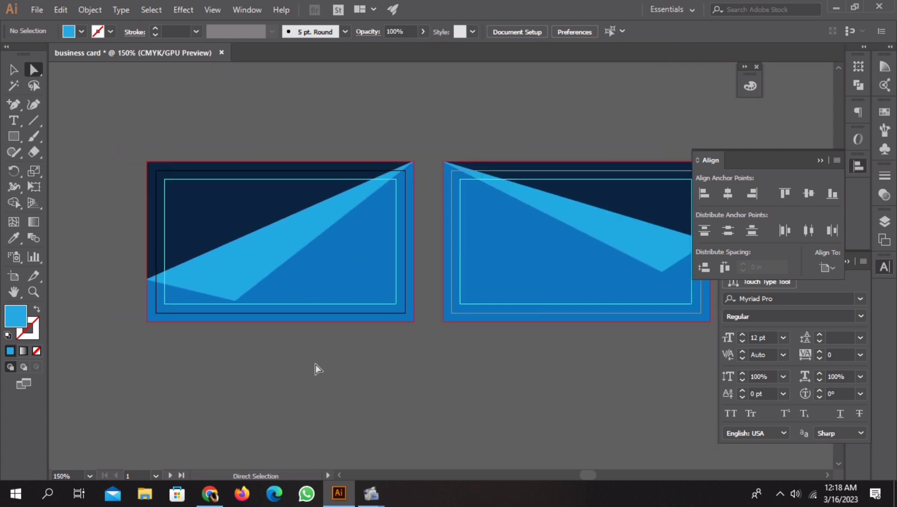
scroll(316, 363, "down", 1, "alt")
Draw a small outlined square beside the left card and rotate it 45° into a diamond
mouse_move(315, 359)
left_mouse_down()
mouse_move(353, 333)
mouse_move(335, 338)
left_mouse_up()
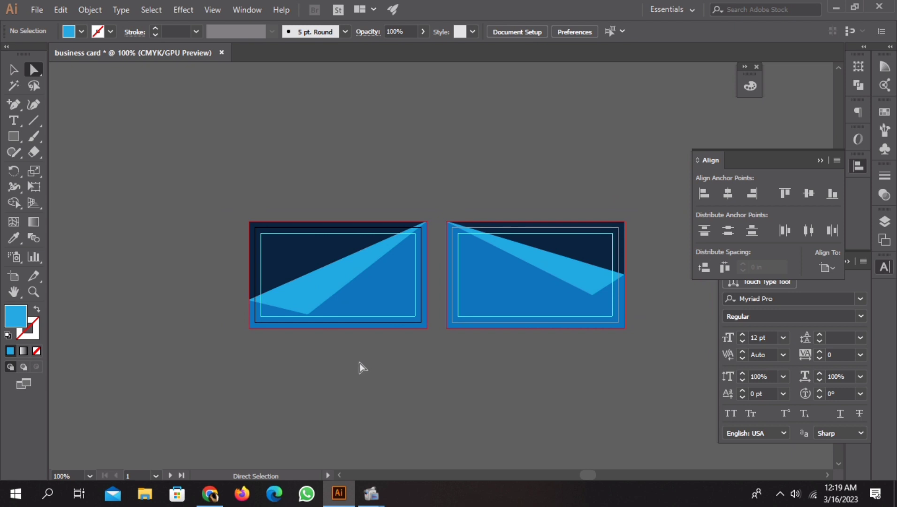
left_click_drag(314, 367, 322, 363)
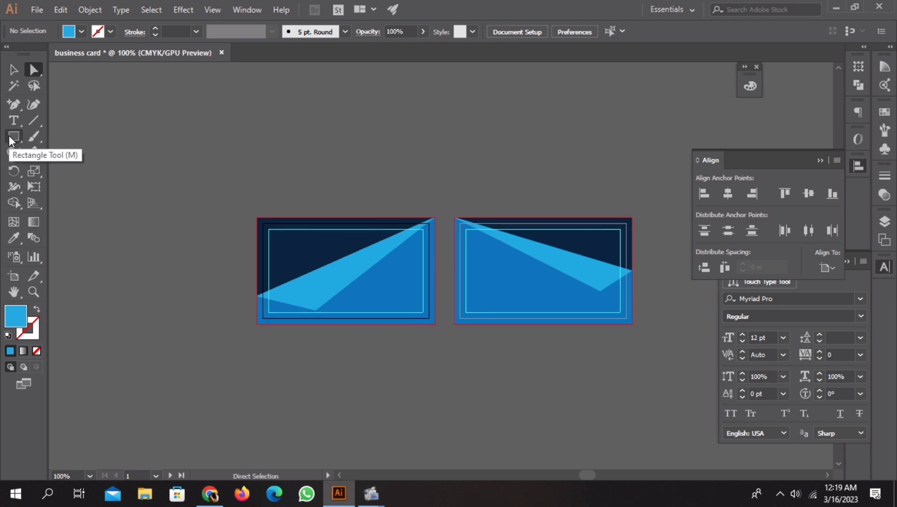
left_click_drag(8, 135, 61, 140)
left_click_drag(169, 182, 193, 205)
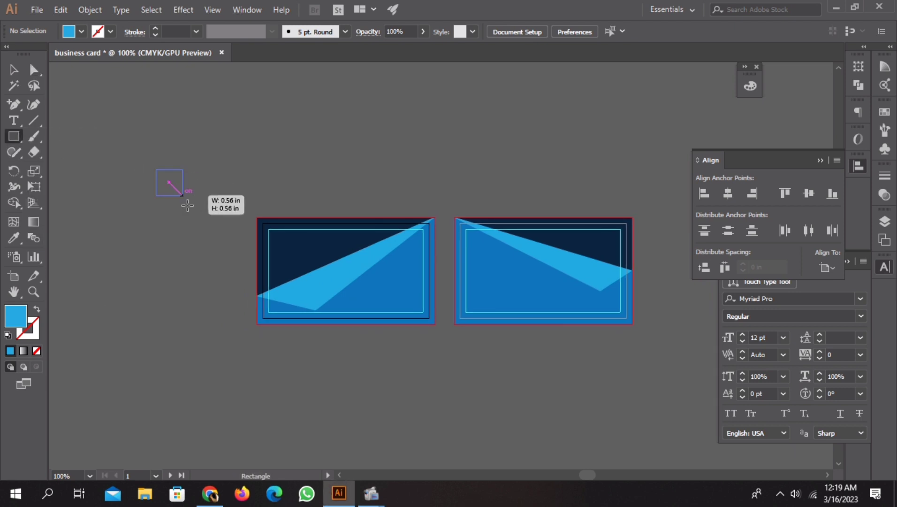
left_click(37, 311)
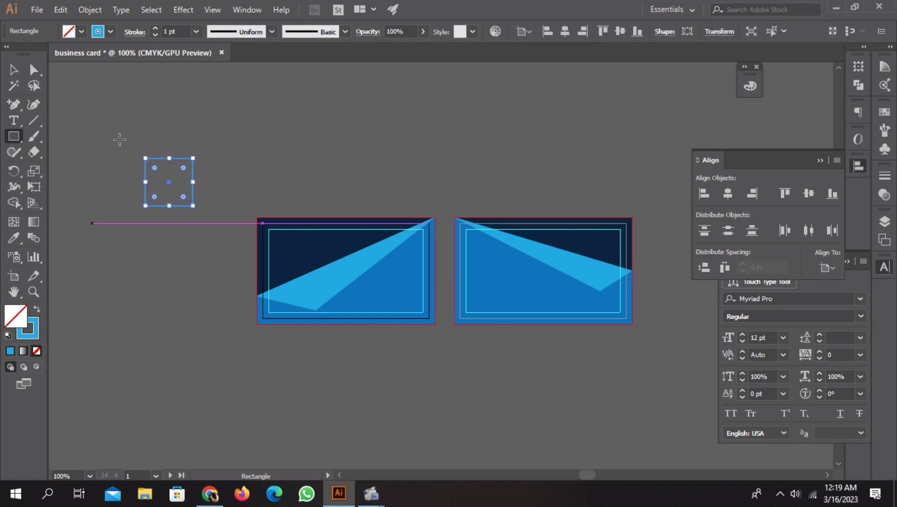
left_click(15, 68)
left_click_drag(194, 159, 200, 199)
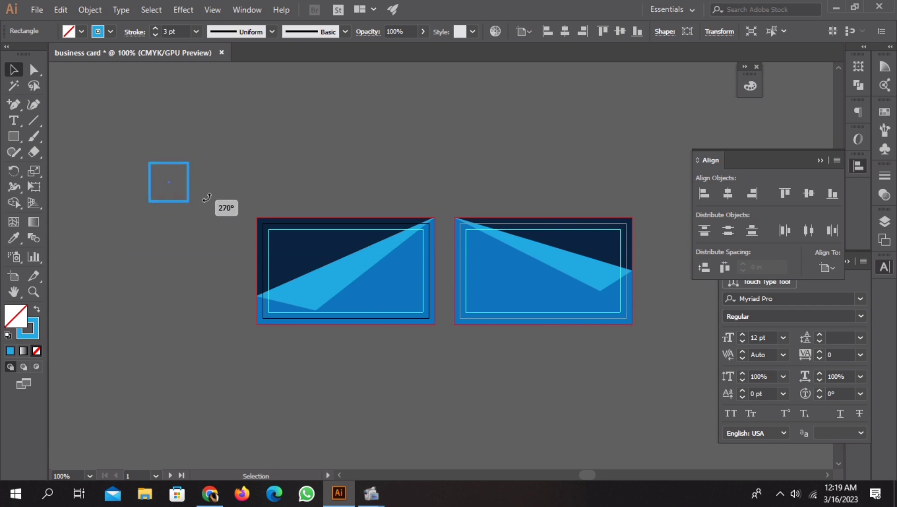
left_click(175, 186)
Duplicate the diamond to its right and shrink the right copy
scroll(175, 186, "up", 1)
left_click(175, 181)
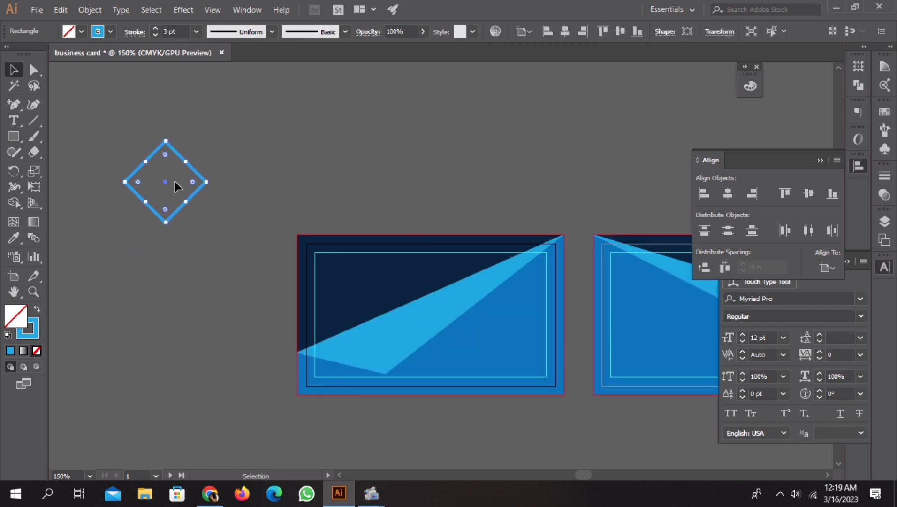
mouse_move(168, 184)
left_mouse_down()
mouse_move(319, 173)
mouse_move(243, 179)
left_mouse_up()
left_click(255, 249)
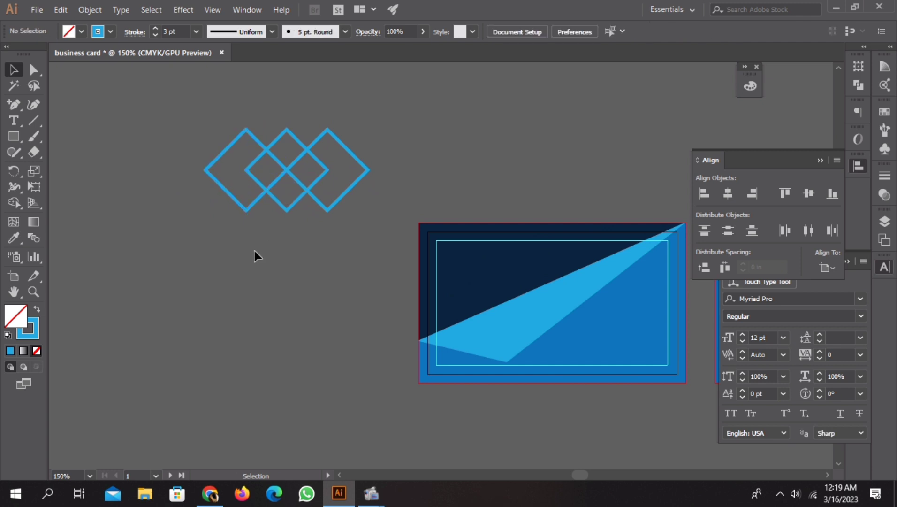
scroll(257, 237, "up", 1)
key("ctrl+z")
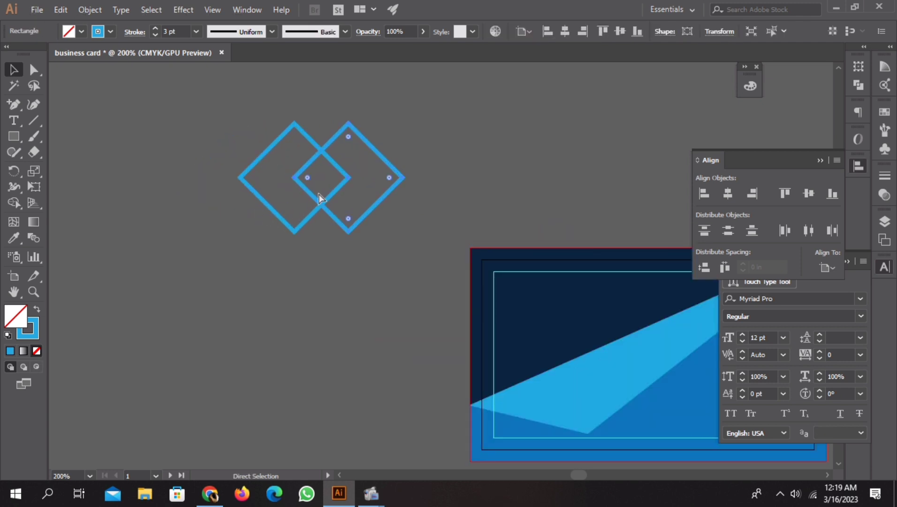
left_click(390, 202)
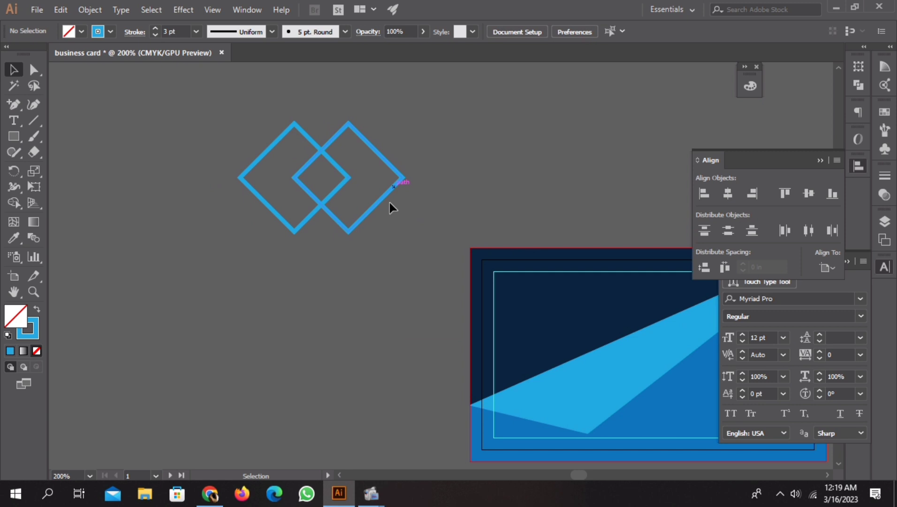
left_click(360, 215)
left_click_drag(349, 124, 350, 136)
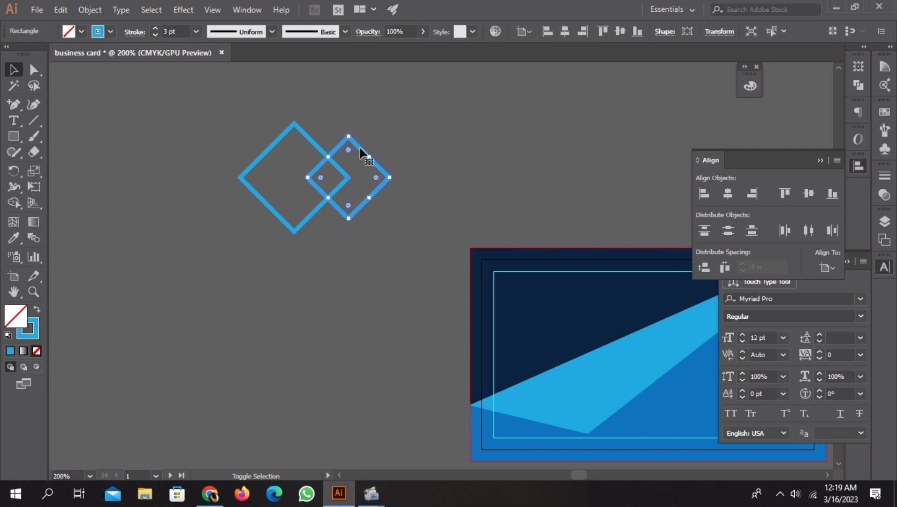
left_click(371, 217)
Place further diamond copies to the left and top, nudging the top one into the lattice
double_click(362, 203)
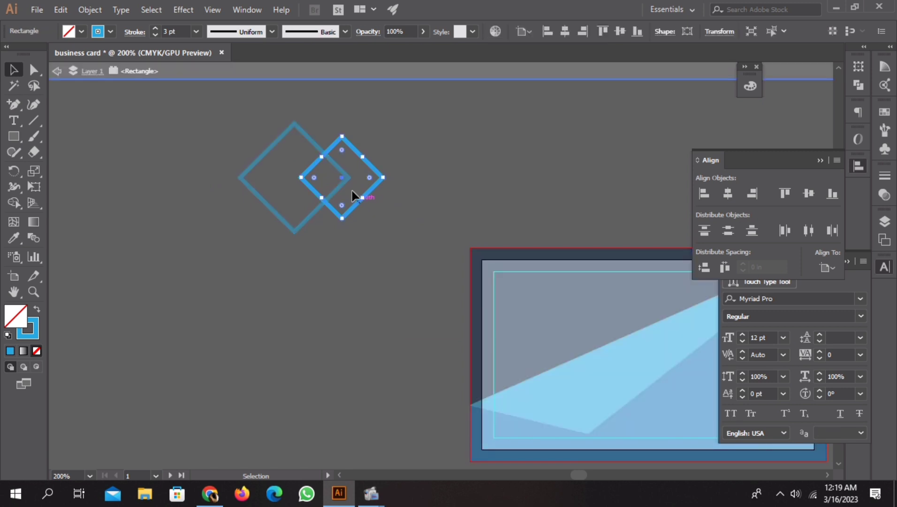
left_click_drag(339, 180, 242, 184)
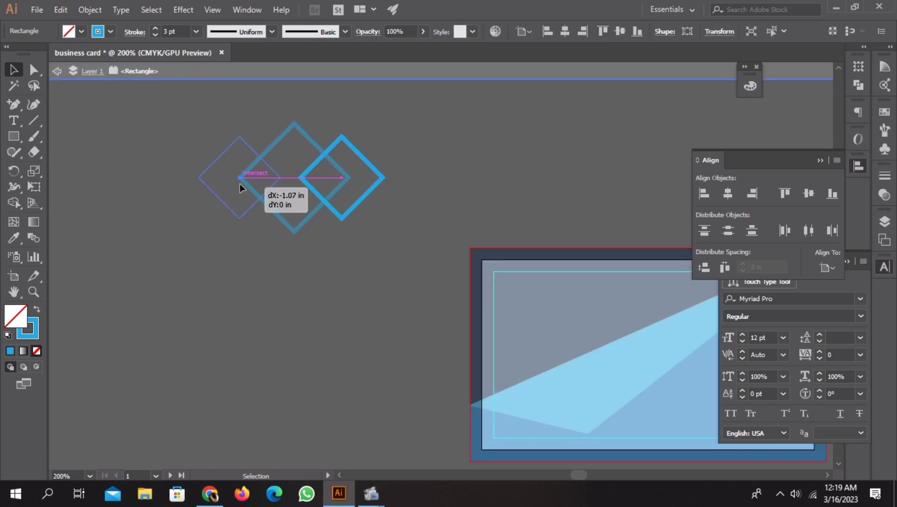
double_click(256, 247)
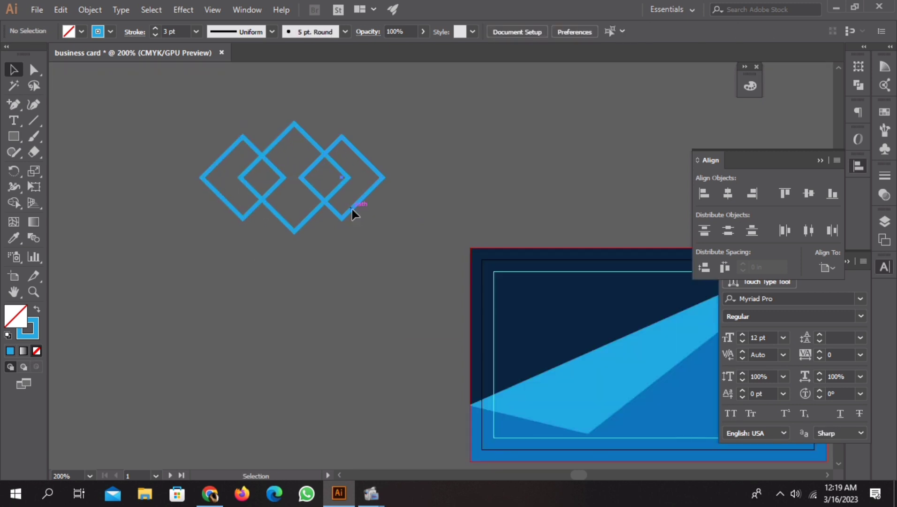
mouse_move(352, 210)
left_mouse_down()
mouse_move(300, 228)
mouse_move(288, 133)
left_mouse_up()
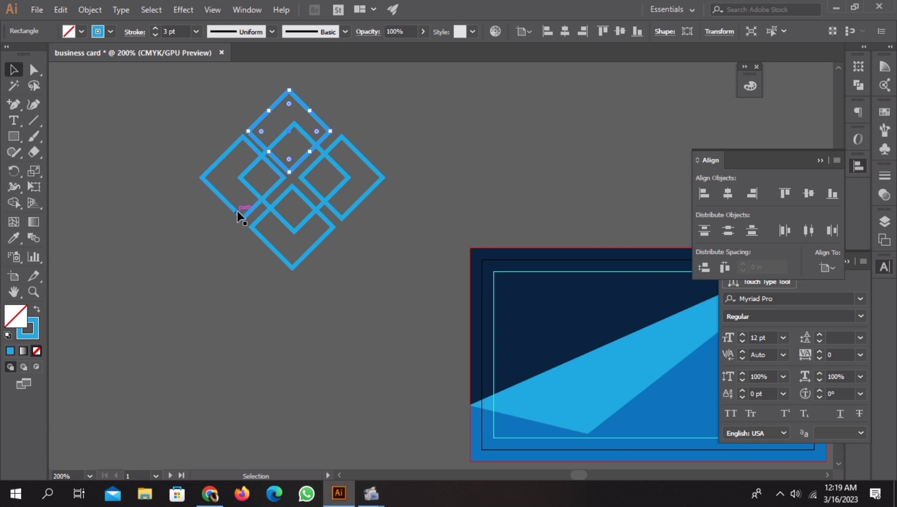
key("Up")
key("Up")
key("Up")
key("Right")
key("Right")
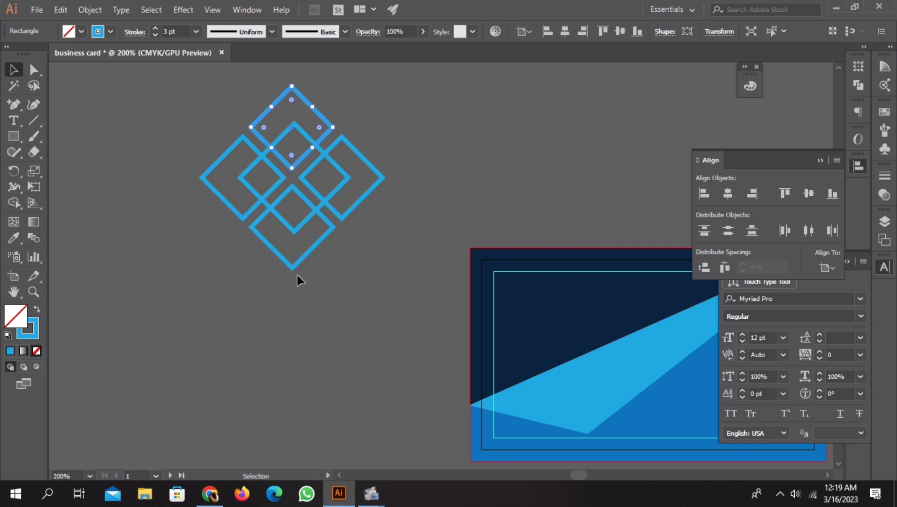
left_click(280, 283)
scroll(266, 291, "down", 2)
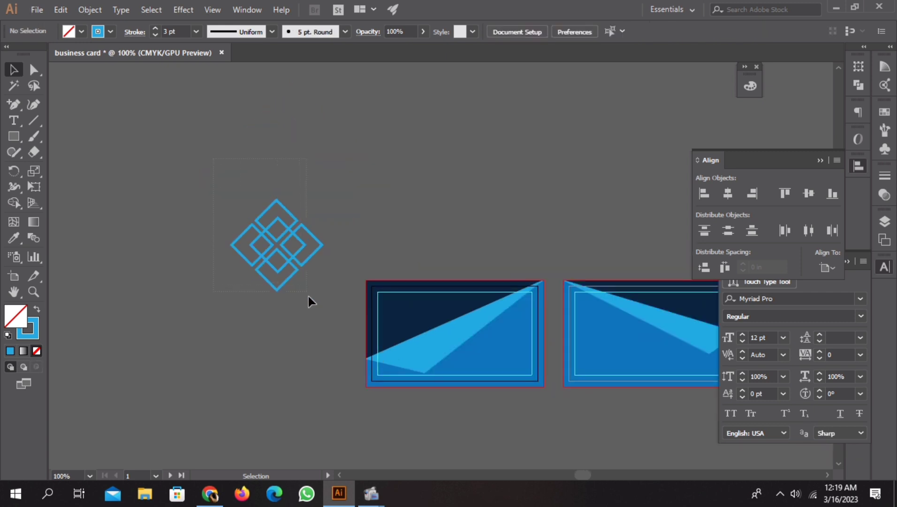
Group the diamond outlines and expand them with fill and stroke into solid shapes
left_click_drag(308, 295, 306, 290)
right_click(303, 282)
left_click(356, 102)
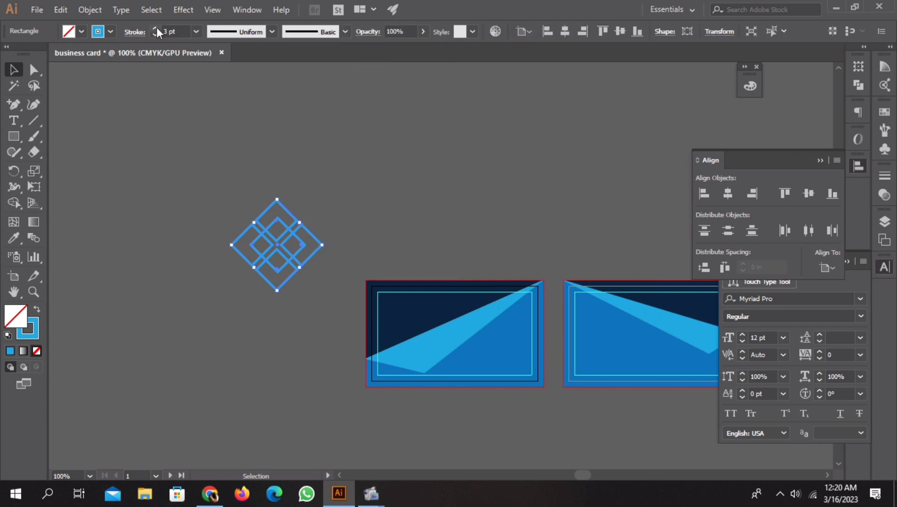
left_click(83, 11)
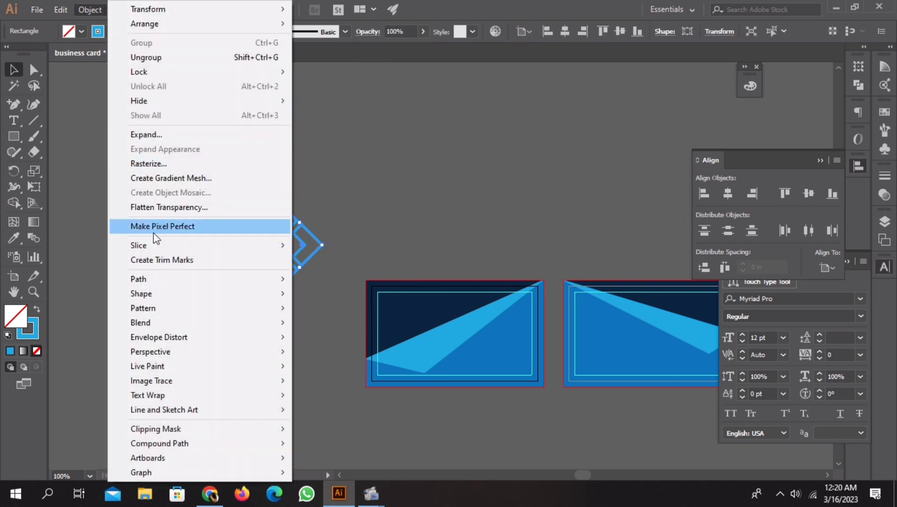
left_click(155, 134)
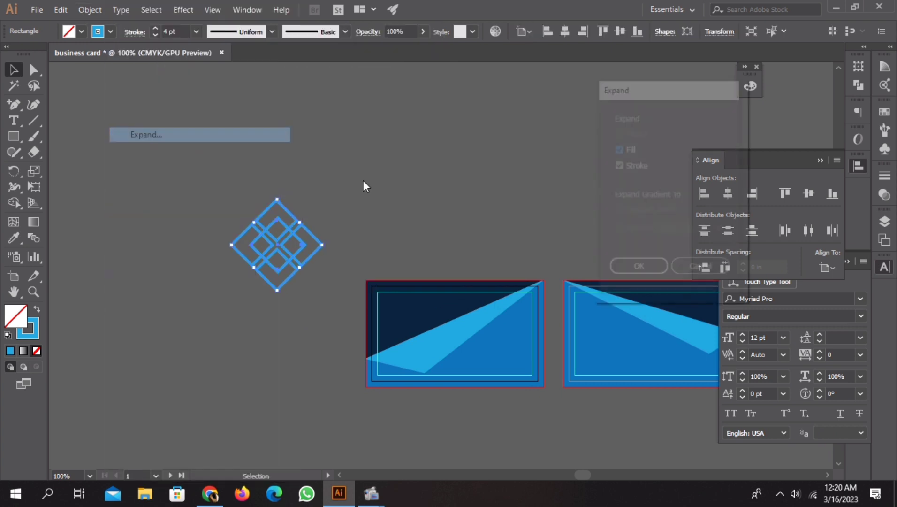
left_click(615, 265)
Scale the expanded diamond logo down to a small icon
right_click(301, 277)
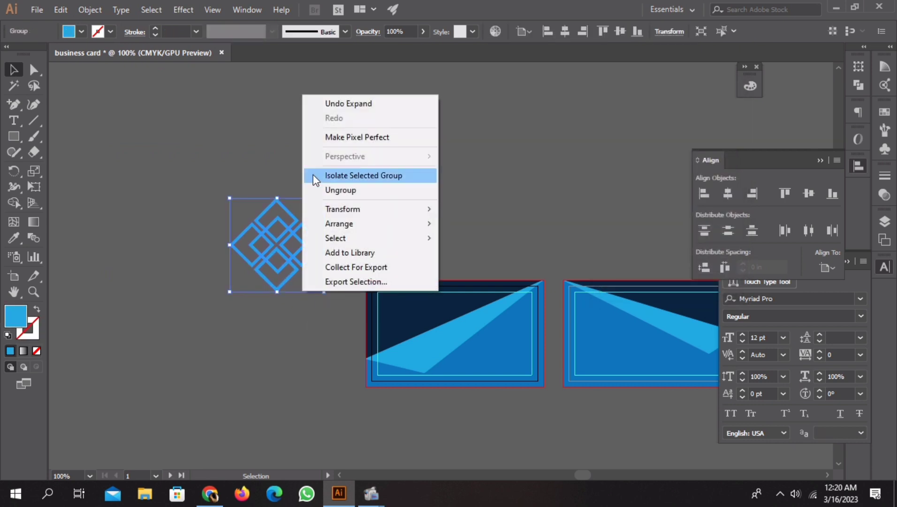
left_click(279, 275)
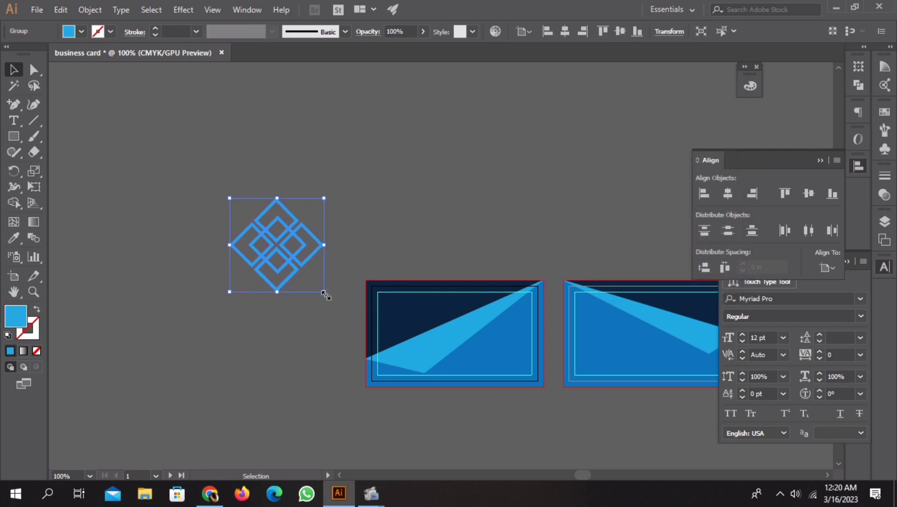
left_click_drag(324, 293, 295, 261)
left_click(278, 280)
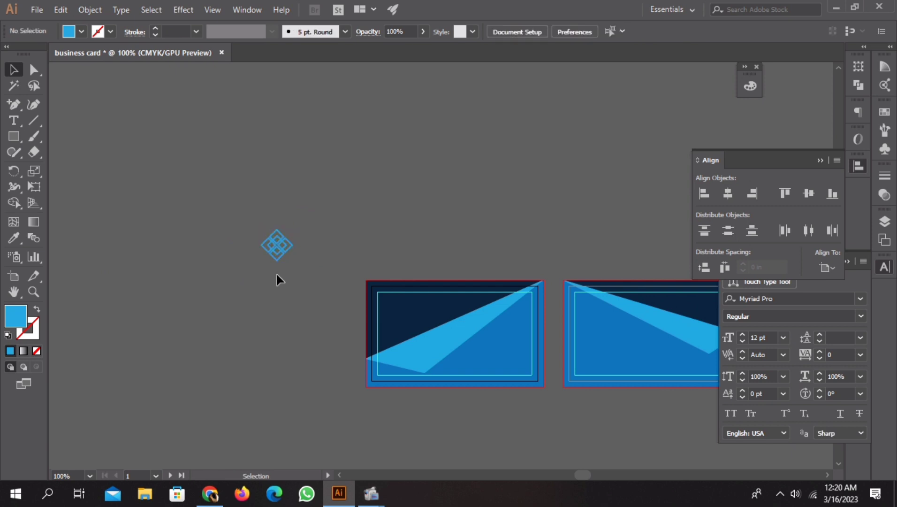
scroll(277, 279, "up", 2)
scroll(205, 279, "up", 1)
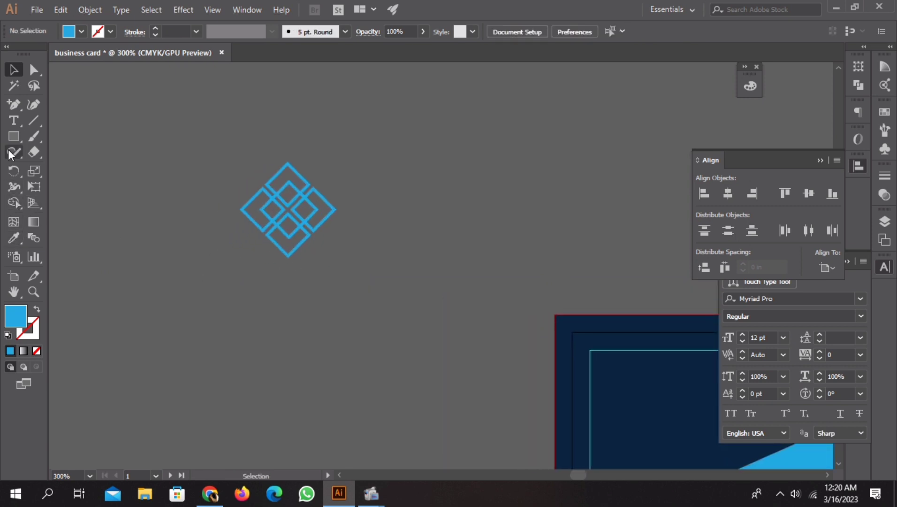
Add a text line below the logo and replace its placeholder with the company name
left_click(14, 120)
scroll(211, 256, "down", 1)
left_click(273, 277)
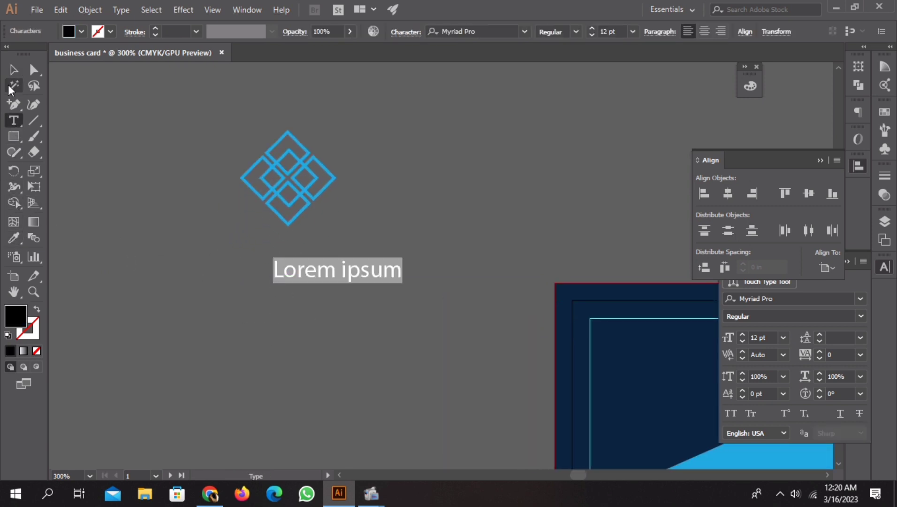
left_click(13, 69)
double_click(318, 275)
key("ctrl+a")
key("BackSpace")
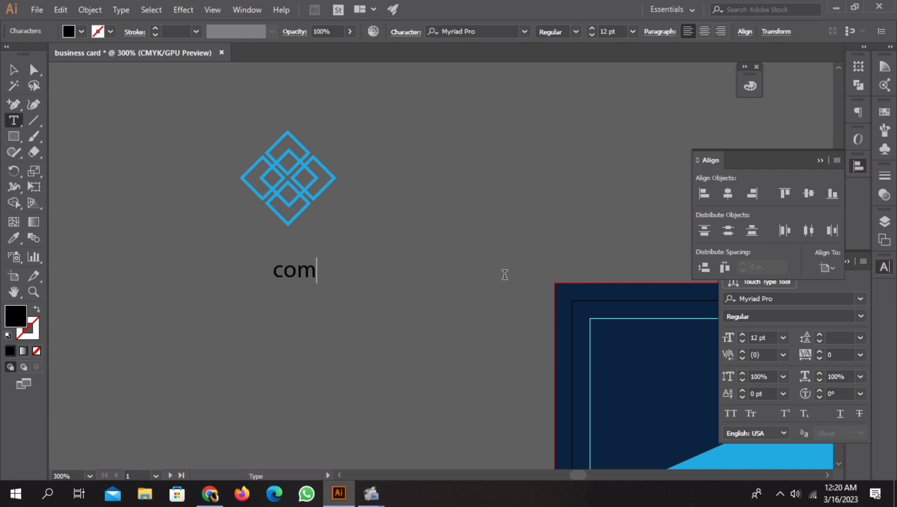
type("ma")
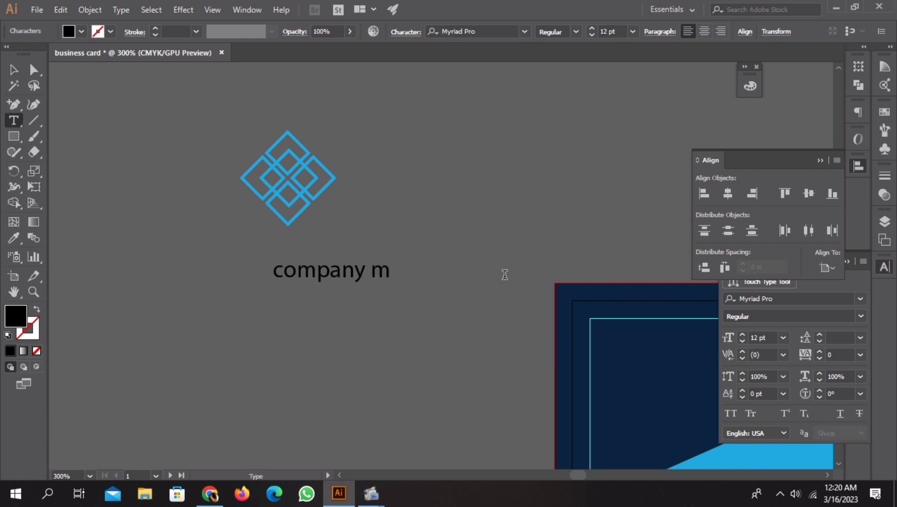
type(" name")
left_click(13, 69)
Set the company name to All Caps in Poppins Bold and shrink it slightly
left_click(731, 413)
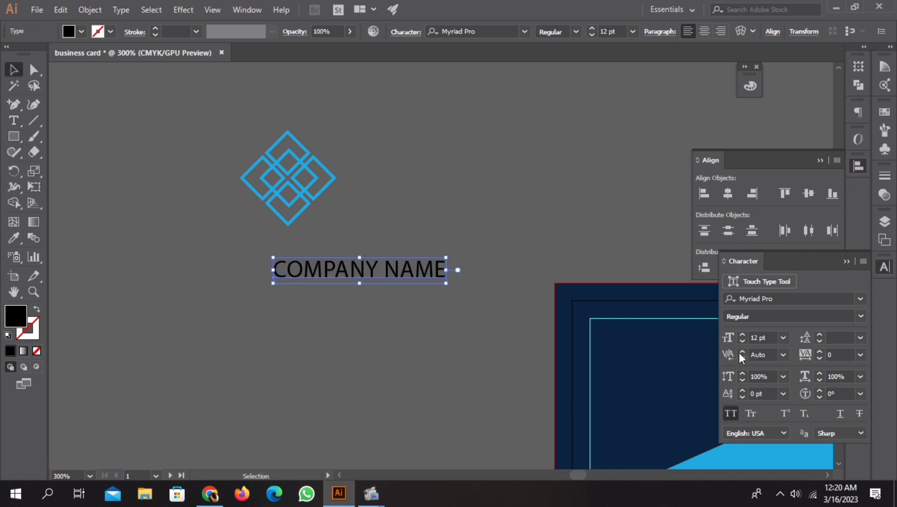
left_click(815, 299)
type("p")
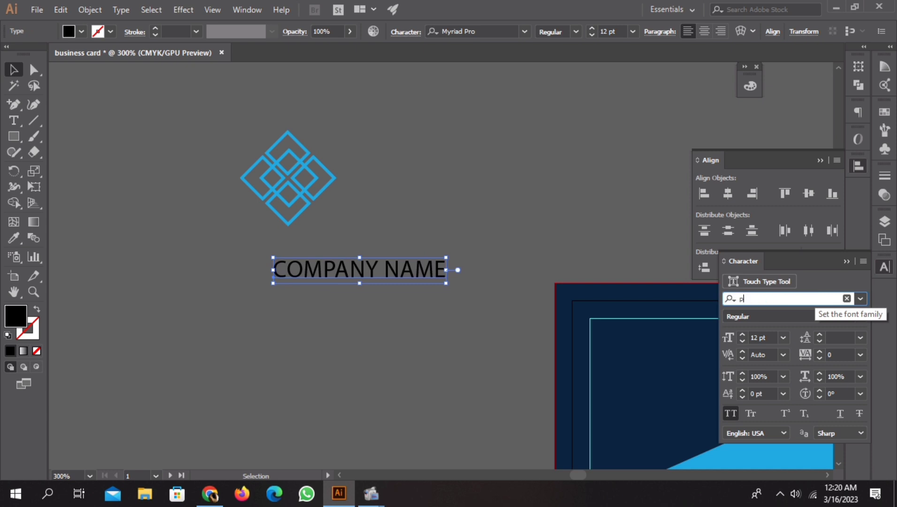
type("oli")
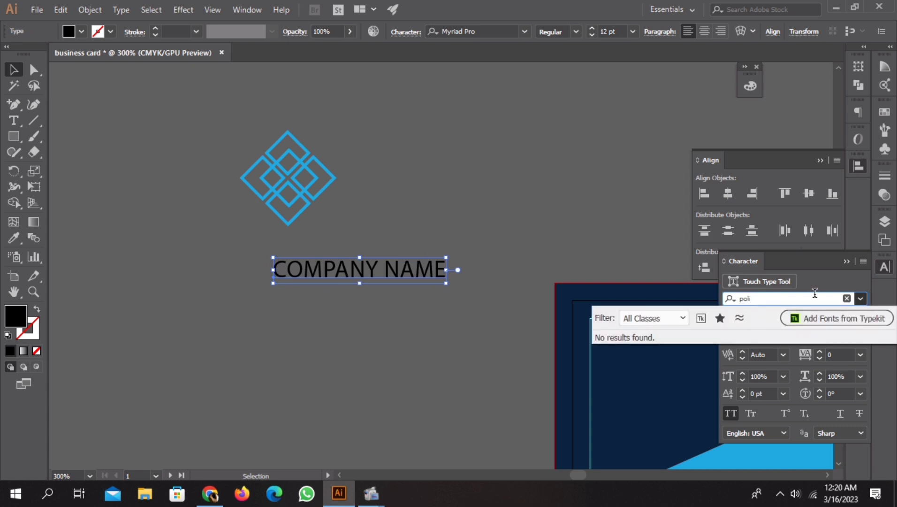
key("BackSpace")
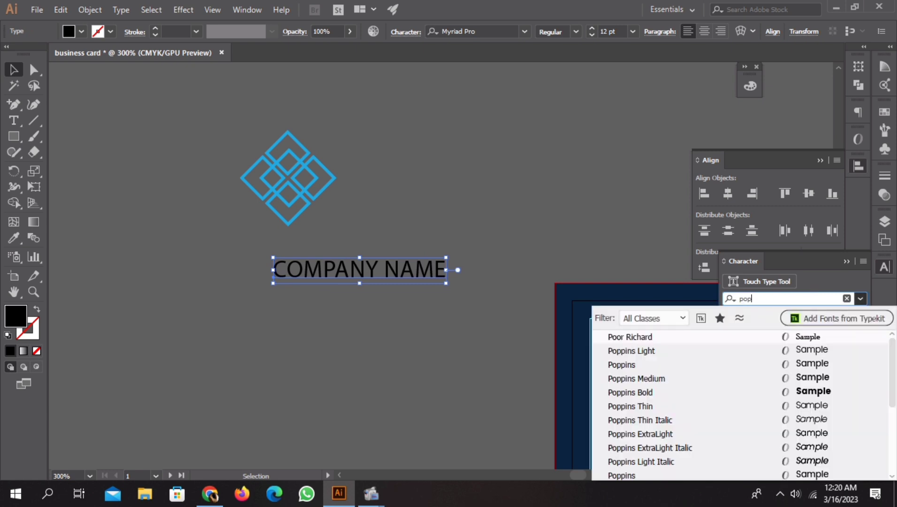
type("p")
left_click(655, 353)
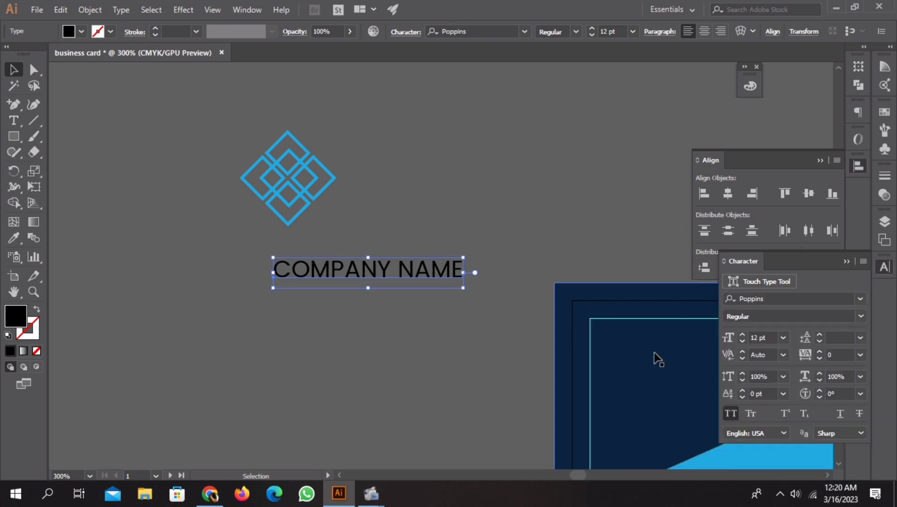
left_click(786, 314)
left_click(860, 316)
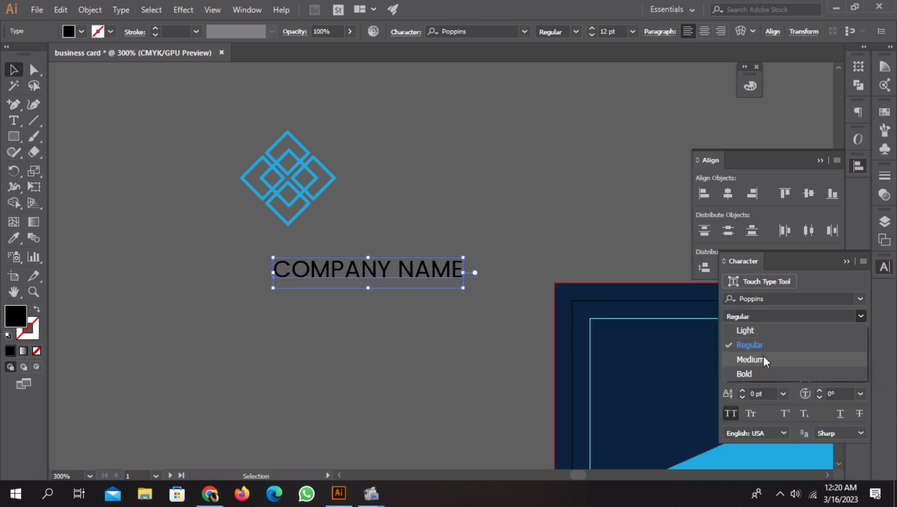
left_click(748, 371)
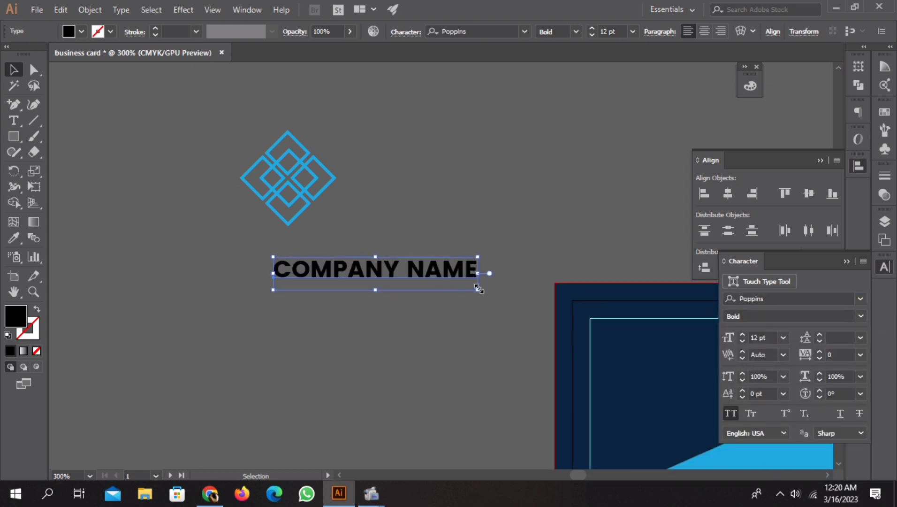
mouse_move(479, 289)
left_mouse_down()
mouse_move(341, 252)
mouse_move(397, 280)
left_mouse_up()
Duplicate COMPANY NAME just below the original and set the copy to Poppins Regular
left_click(317, 278)
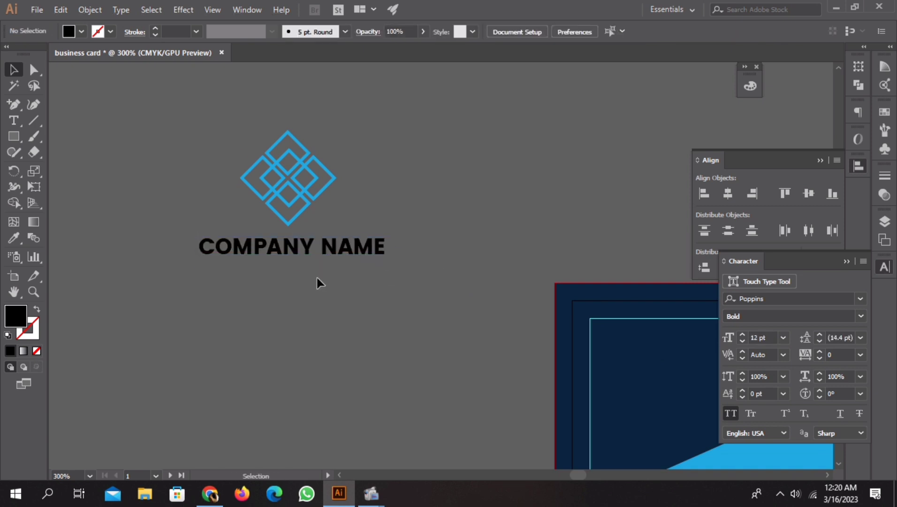
left_click_drag(290, 244, 291, 324)
double_click(291, 323)
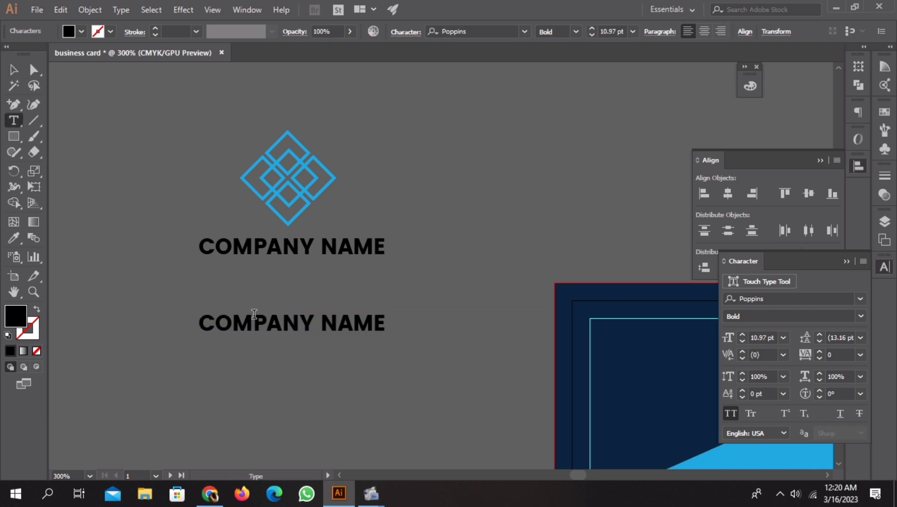
left_click_drag(199, 323, 510, 328)
left_click(845, 316)
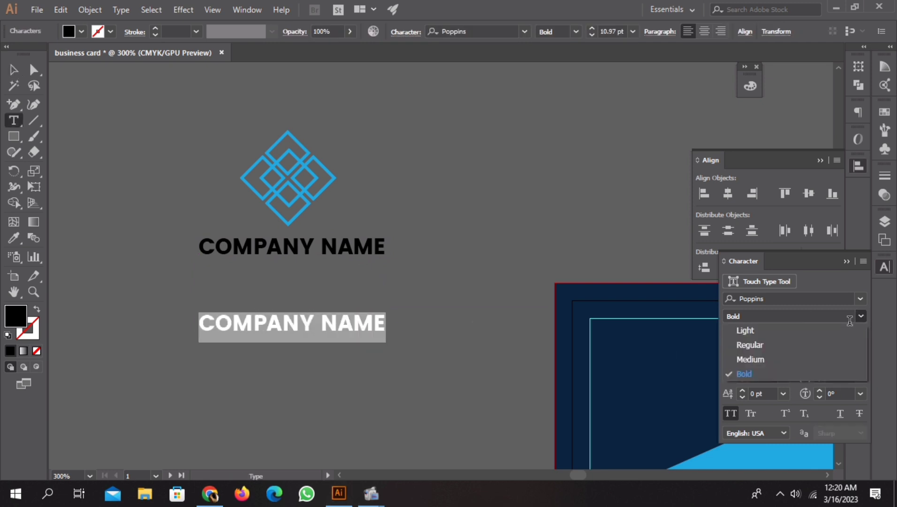
left_click(813, 341)
Replace the copy's text with the slogan 'YOUR SLOGAN GOSE HERE'
key("BackSpace")
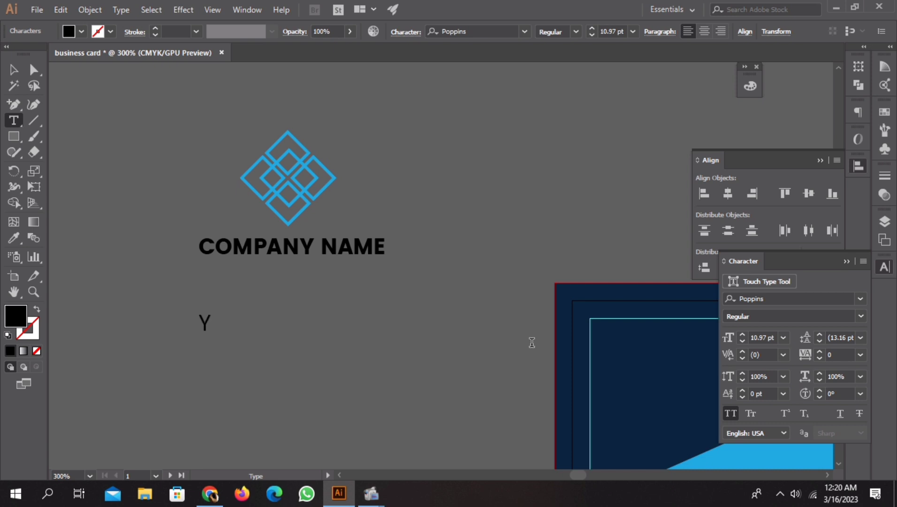
type("OUR S")
type("LO")
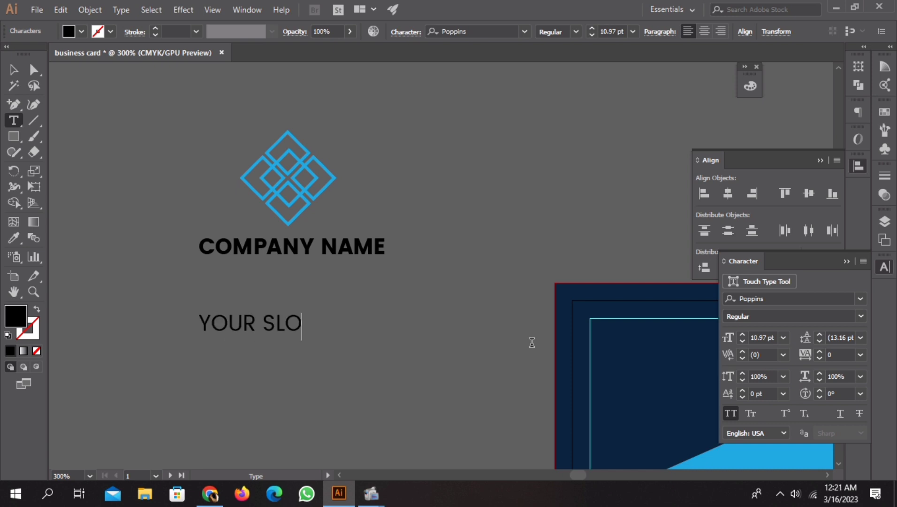
type("GAN")
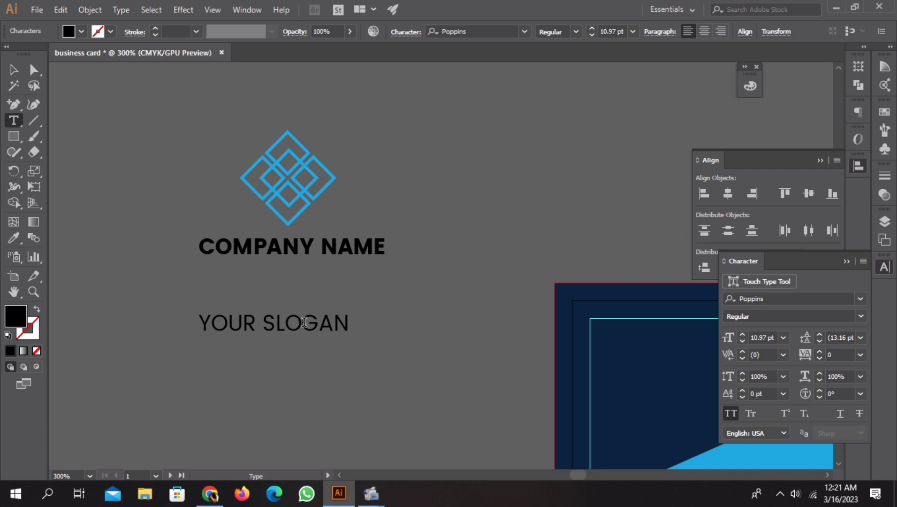
key("BackSpace")
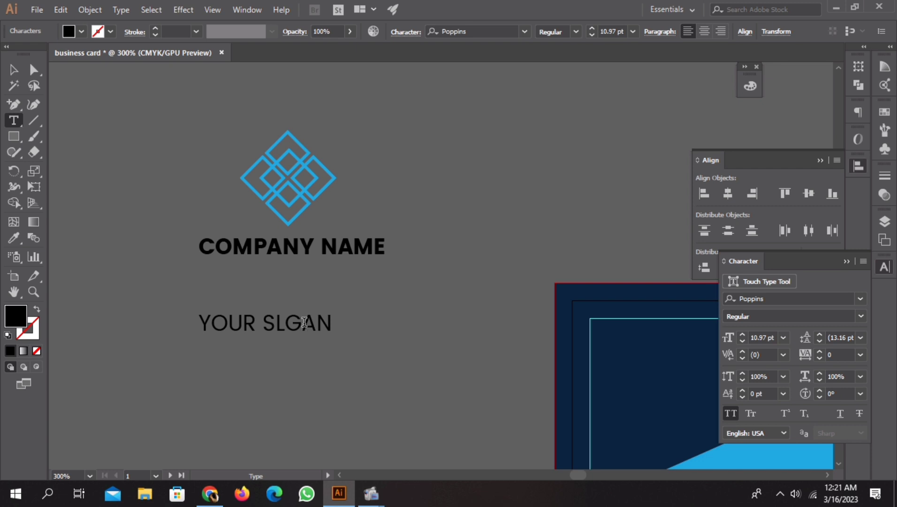
key("BackSpace")
key("BackSpace")
key("BackSpace")
key("BackSpace")
type("SLOGAN")
type(" GOSE HE")
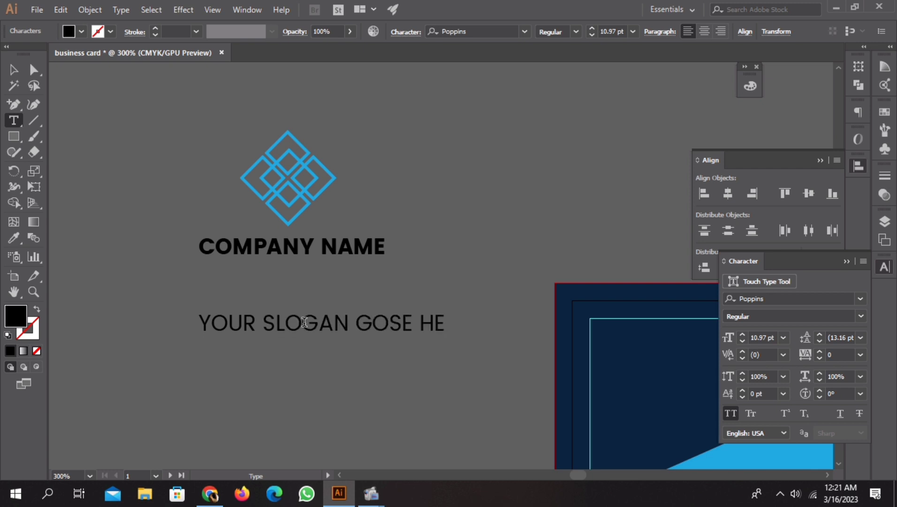
type("RE")
key("Escape")
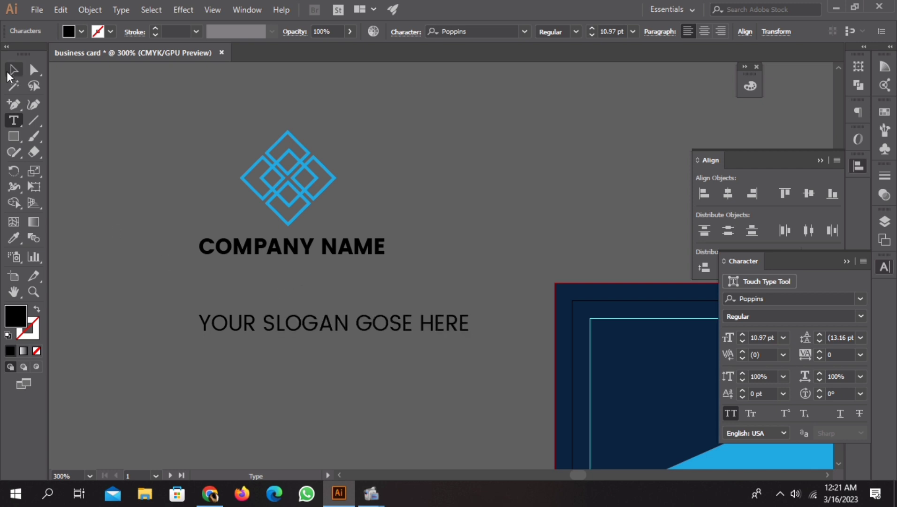
Shrink the slogan and align it under COMPANY NAME against a ruler guide at its left edge
left_click_drag(470, 340, 421, 335)
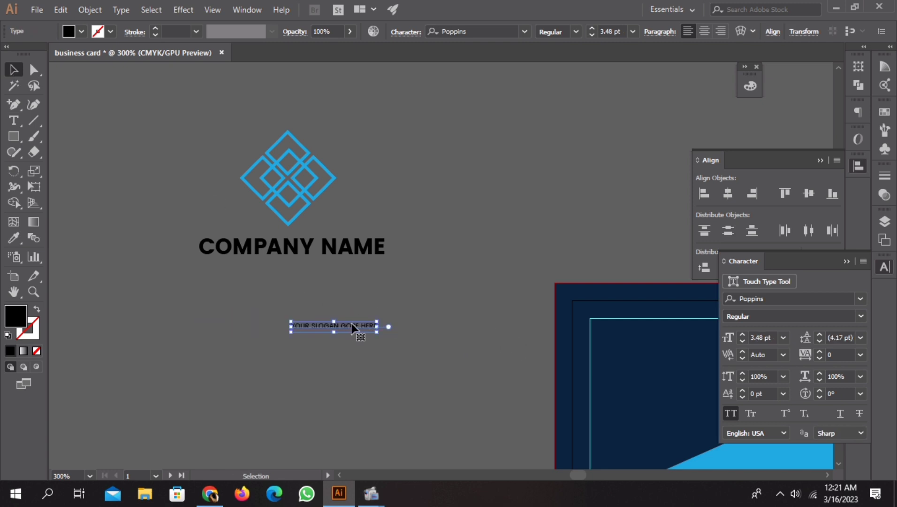
mouse_move(361, 335)
left_mouse_down()
mouse_move(265, 270)
mouse_move(305, 277)
left_mouse_up()
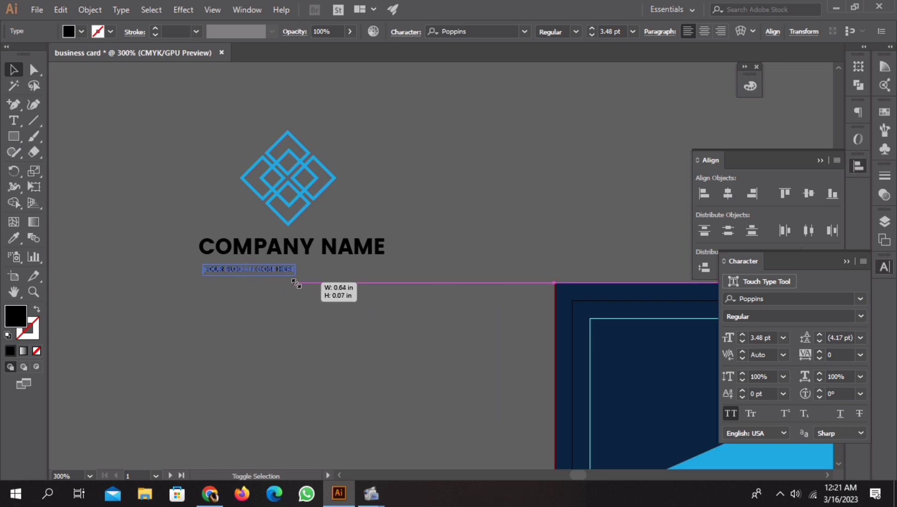
key("ctrl+r")
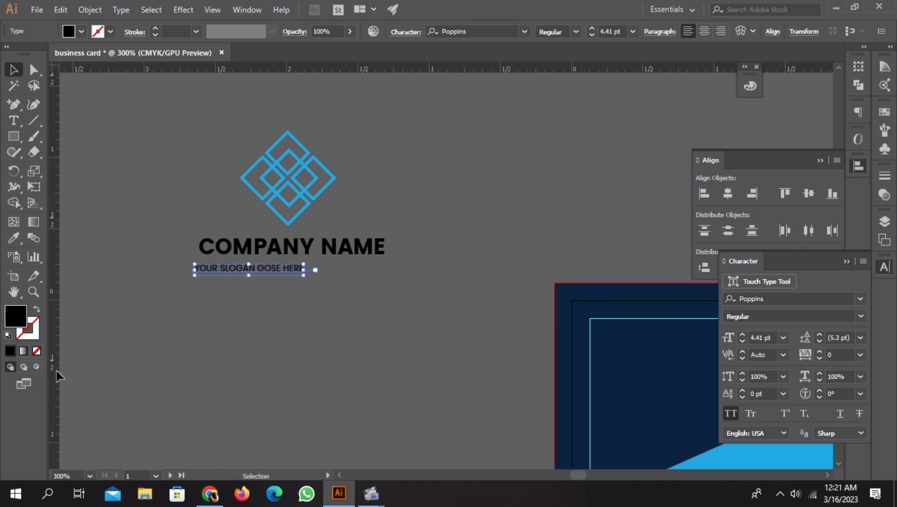
left_click_drag(207, 359, 201, 359)
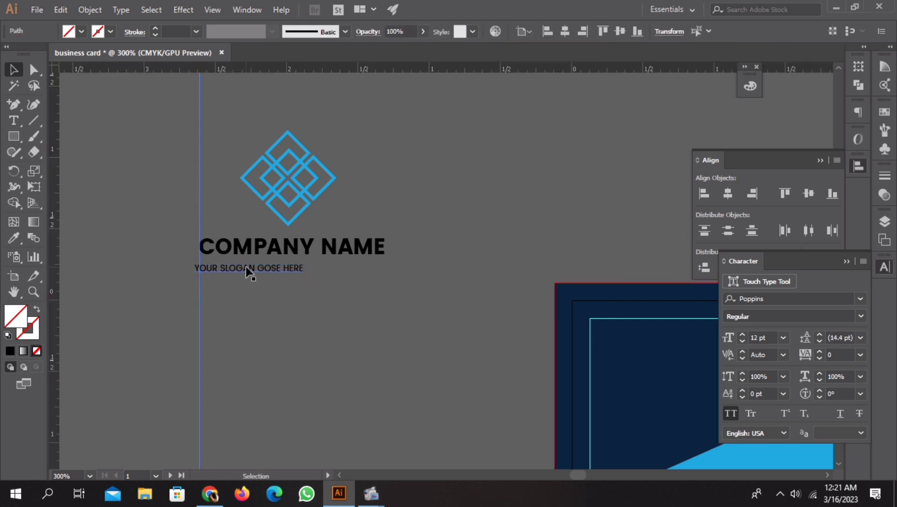
left_click_drag(247, 266, 254, 266)
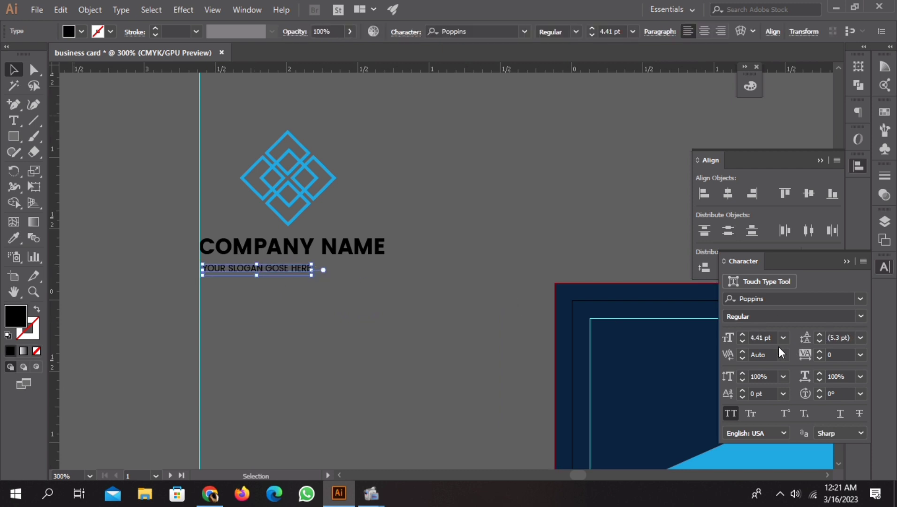
Raise the slogan's tracking step by step to 400
left_click(824, 351)
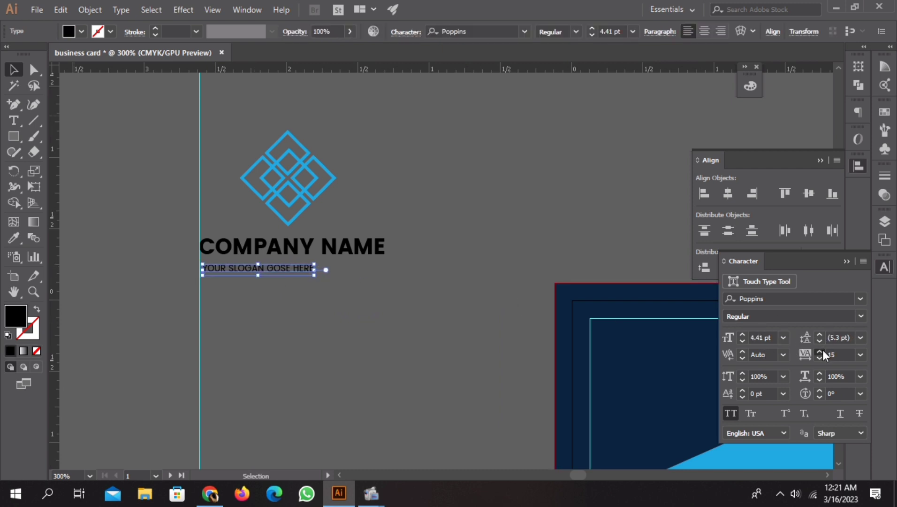
left_click(840, 355)
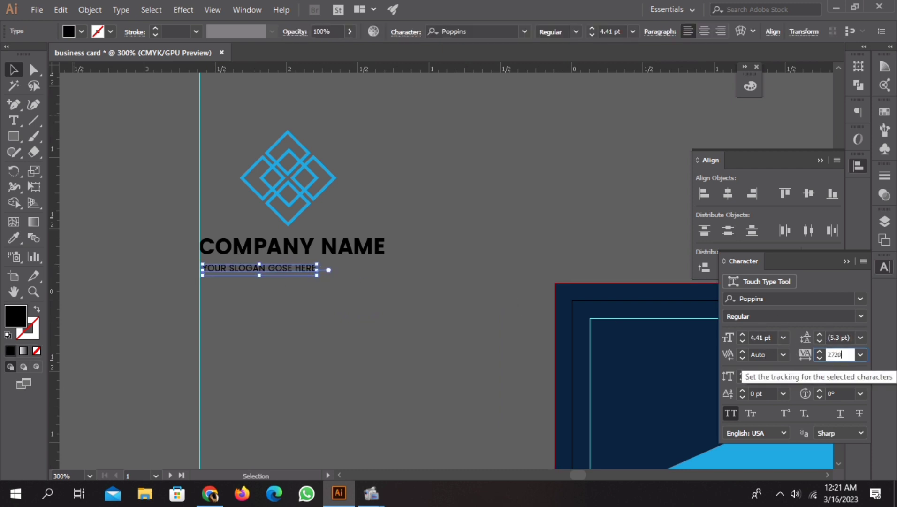
key("BackSpace")
key("BackSpace")
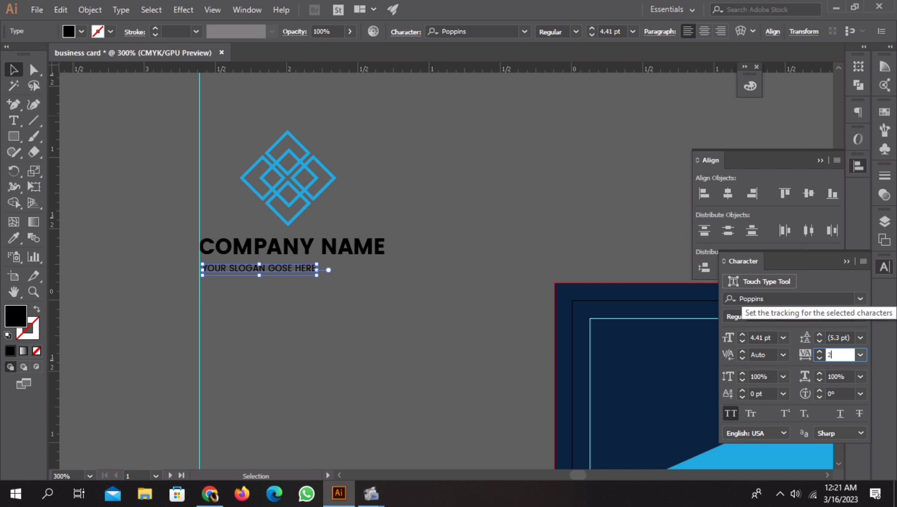
type("00")
key("Return")
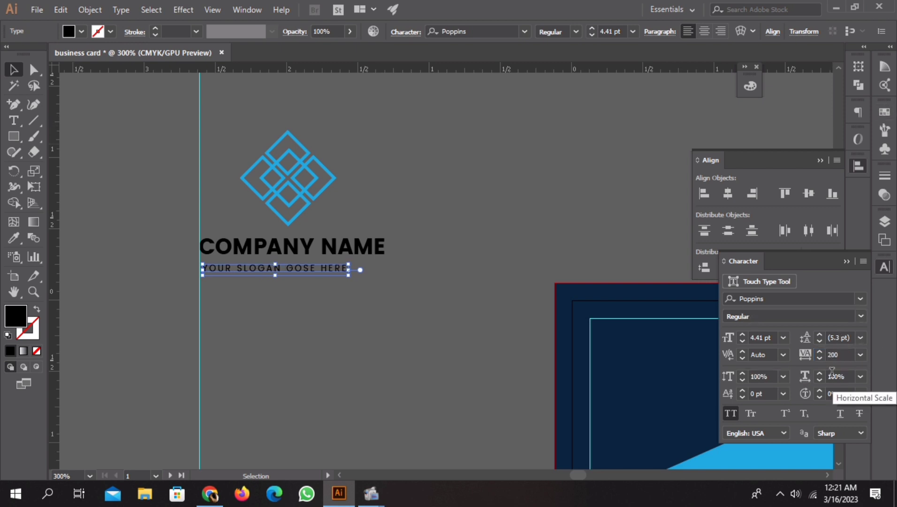
key("Return")
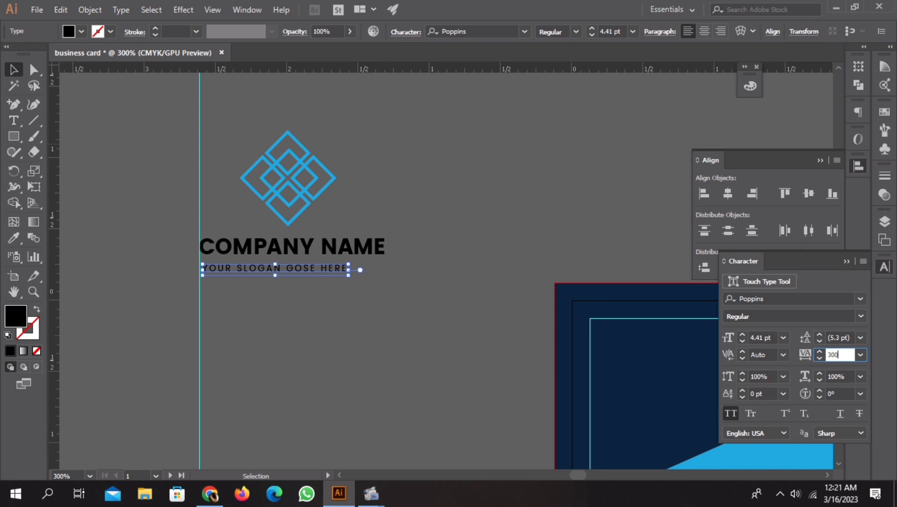
key("Return")
left_click(844, 358)
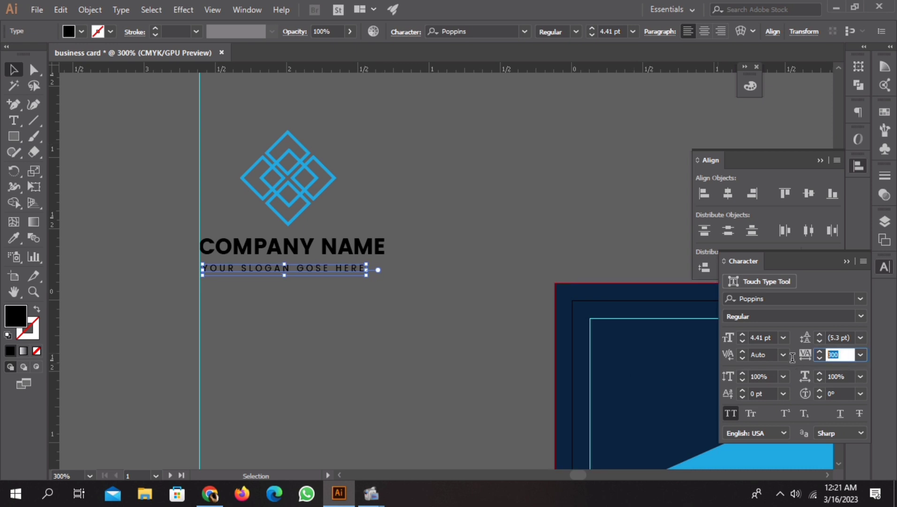
type("400")
key("Return")
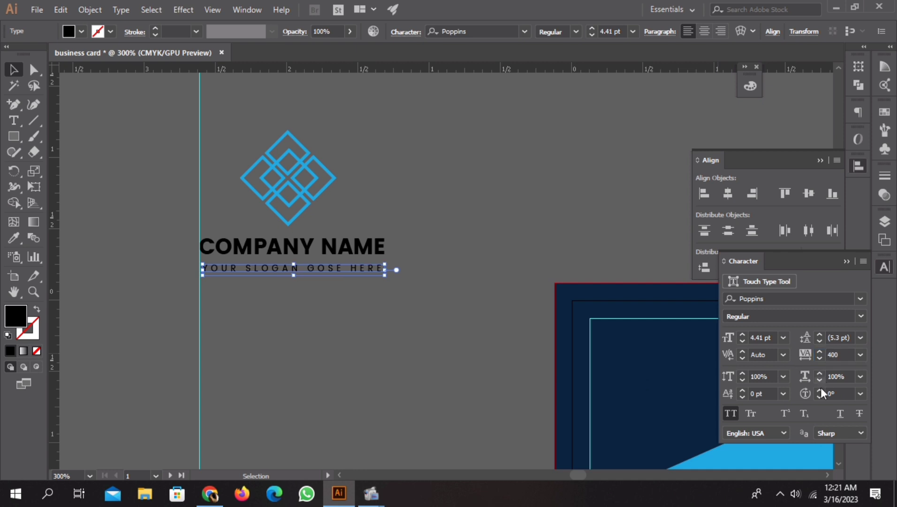
Change the slogan's font weight to Poppins Medium
left_click(284, 281)
scroll(784, 319, "down", 1)
left_click(305, 359)
right_click(232, 268)
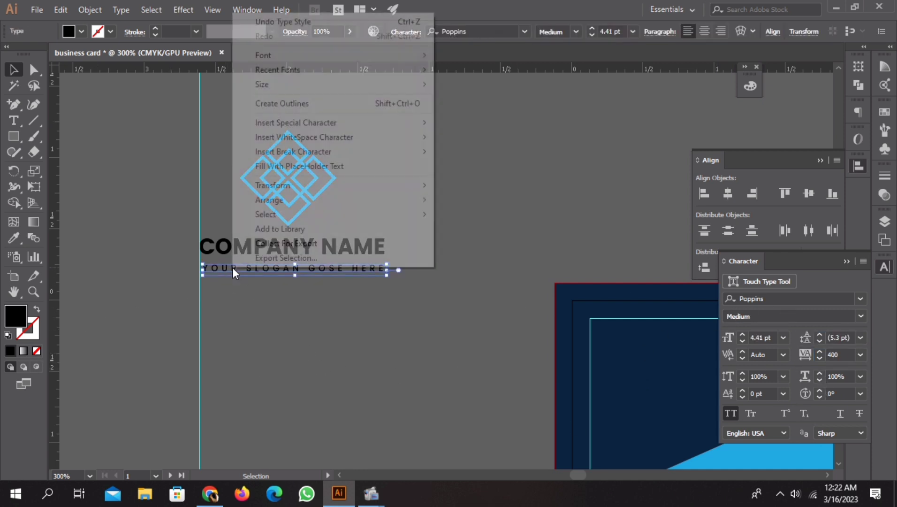
left_click(299, 345)
Place a copy of COMPANY NAME at the lower left of the canvas
left_click_drag(245, 232, 247, 282)
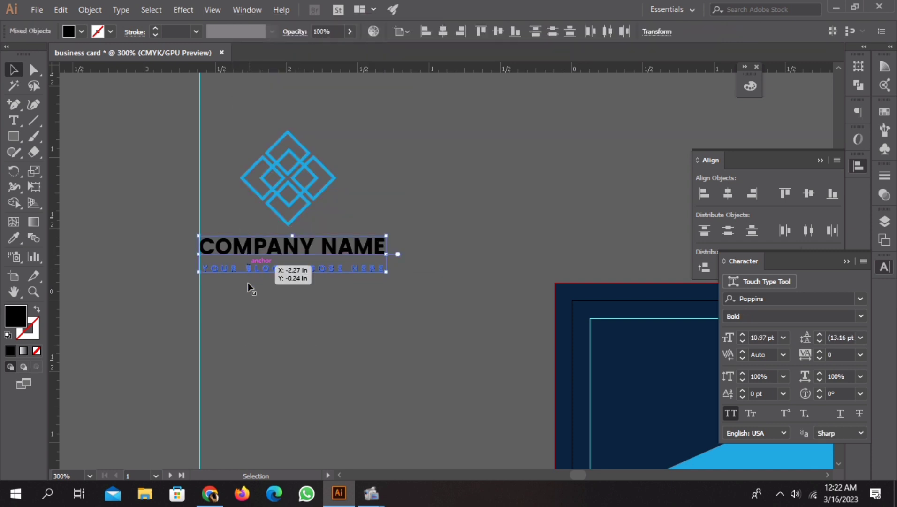
left_click(247, 283)
left_click(259, 248)
left_click(259, 286)
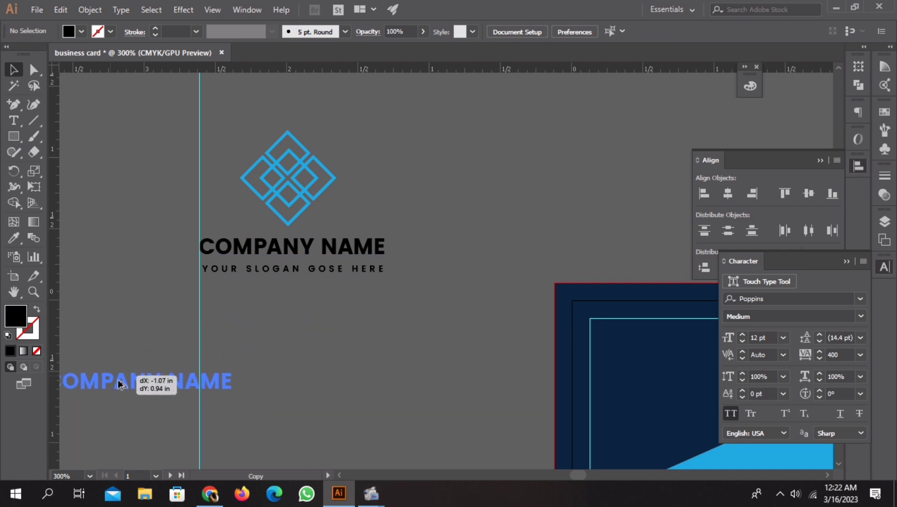
left_click_drag(262, 253, 131, 404)
Select the slogan, company name and diamond logo, and convert the company name to outlines
left_click(308, 347)
left_click(283, 274)
left_click(287, 244, "shift")
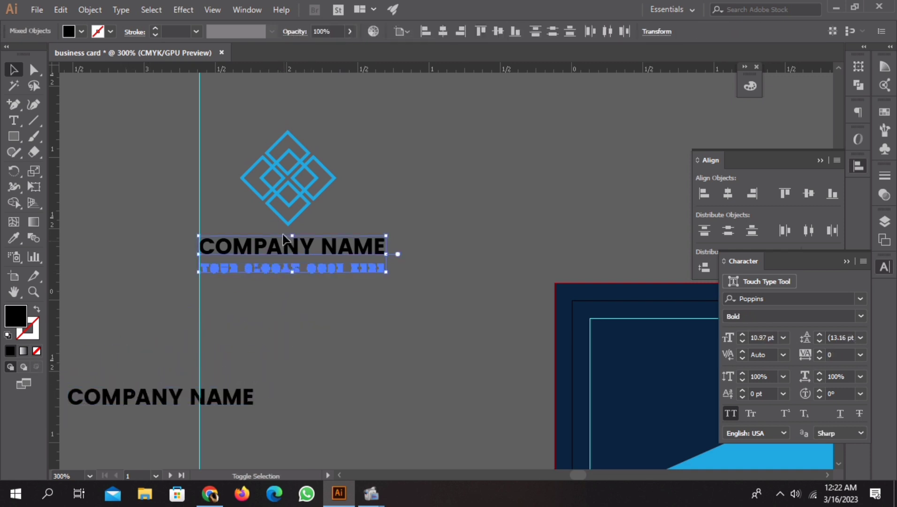
left_click(279, 214, "shift")
right_click(280, 229)
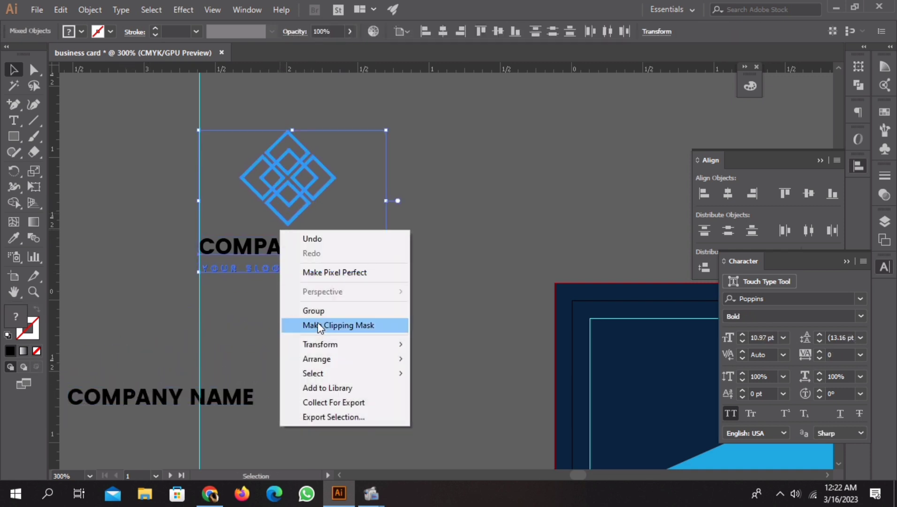
left_click(340, 324)
left_click(289, 272)
left_click(310, 291)
right_click(320, 244)
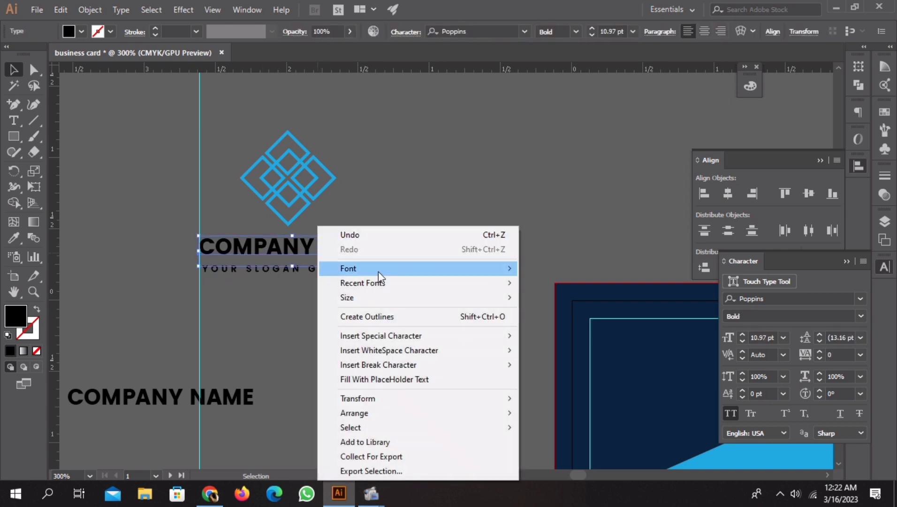
left_click(338, 315)
left_click(354, 305)
left_click(306, 247)
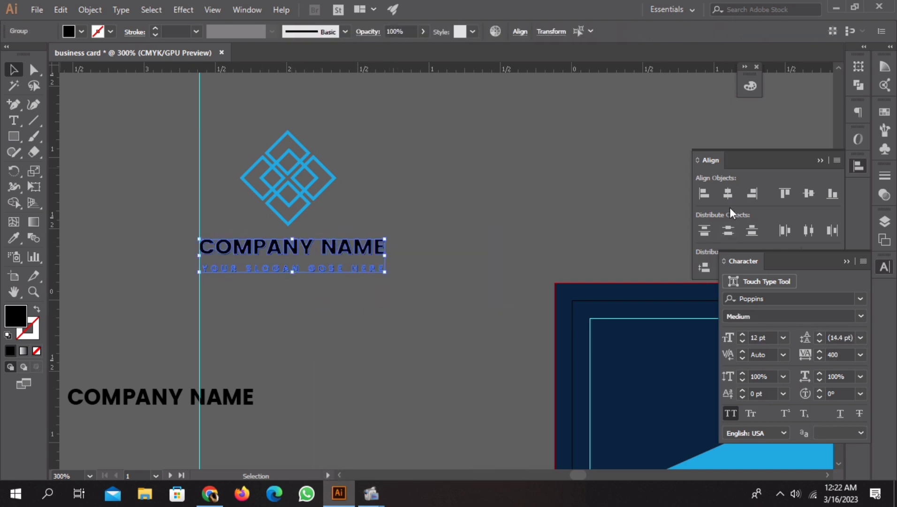
Set alignment to Align To Selection and group the company name with the slogan
left_click(728, 190)
left_click(828, 268)
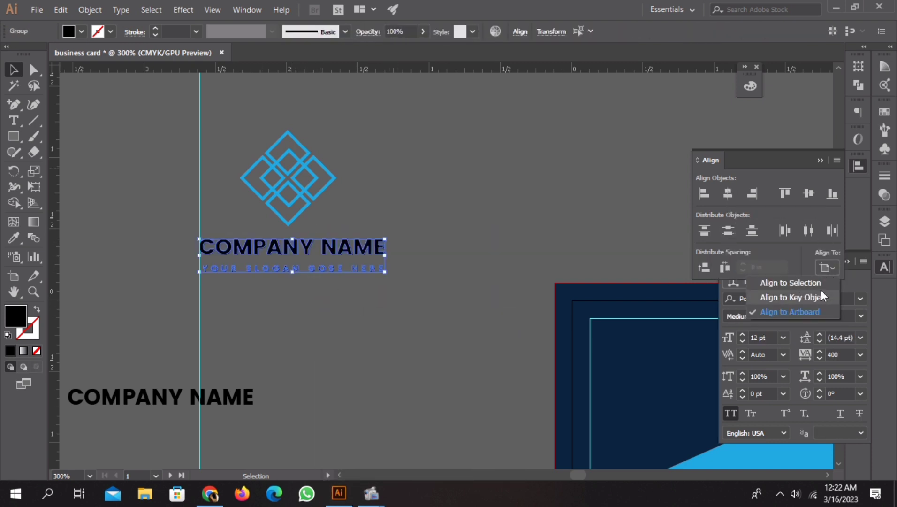
left_click(798, 283)
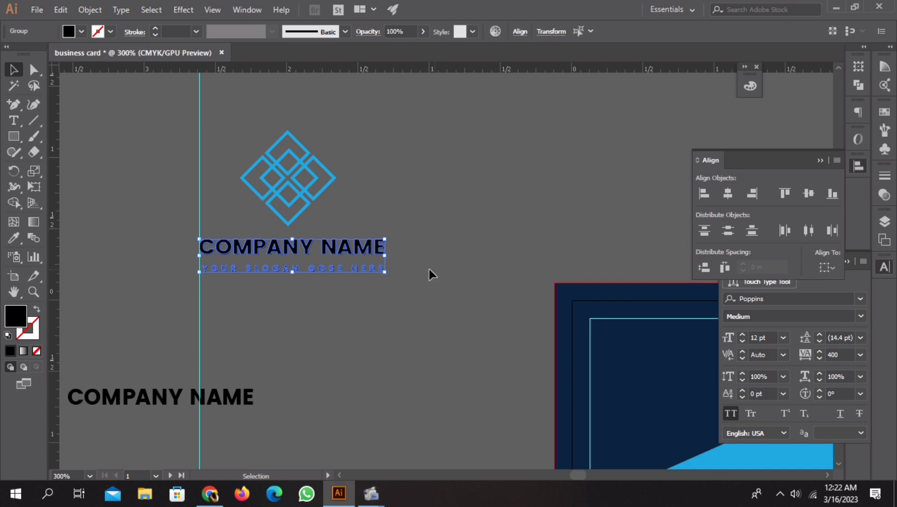
right_click(322, 281)
left_click(362, 361)
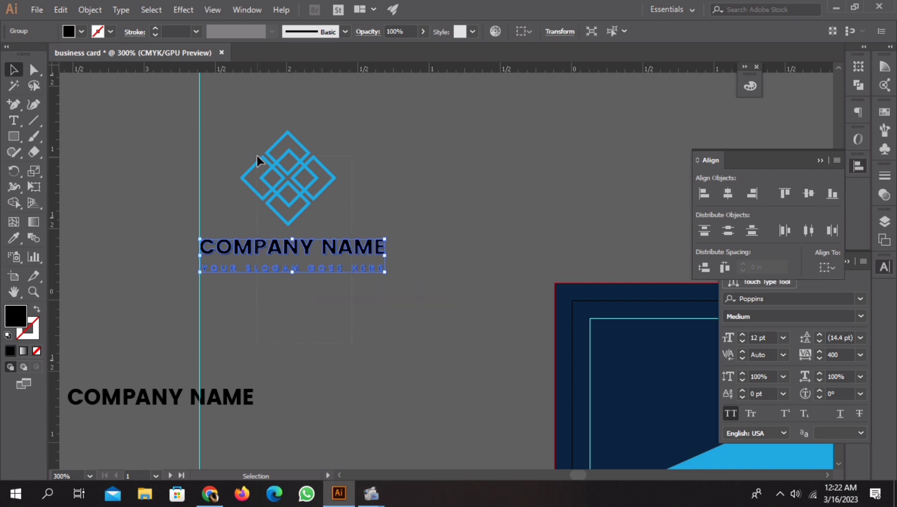
Center the diamond logo horizontally over the text and group them into one unit
left_click(275, 196, "shift")
left_click(723, 194)
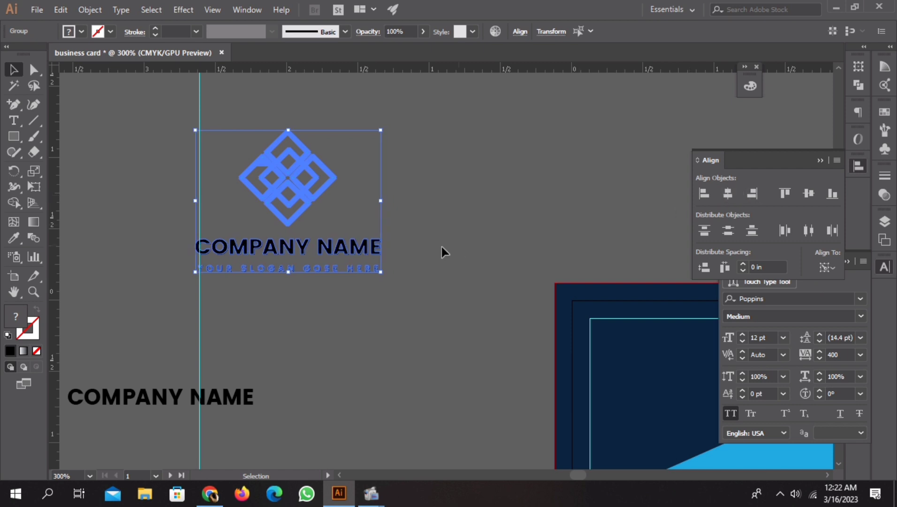
left_click(422, 246)
right_click(286, 197)
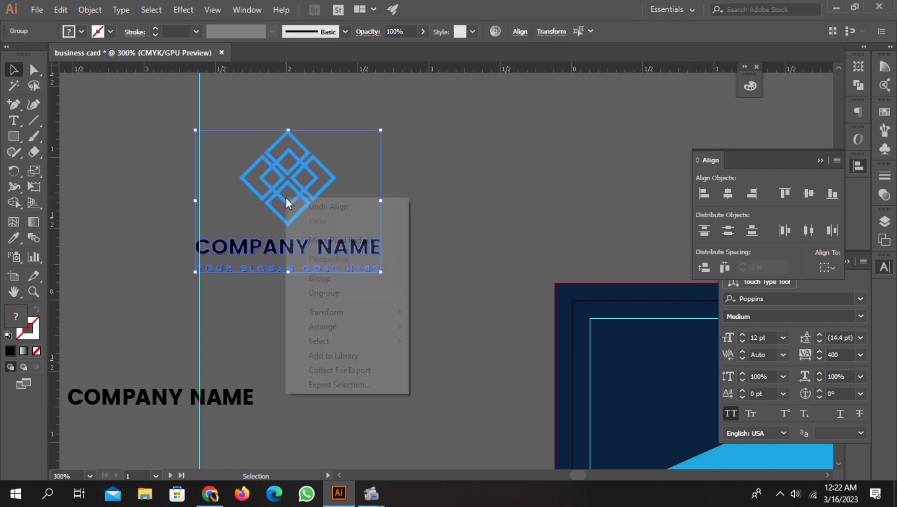
left_click(329, 292)
Move the logo group onto the front of the card
scroll(360, 266, "down", 2)
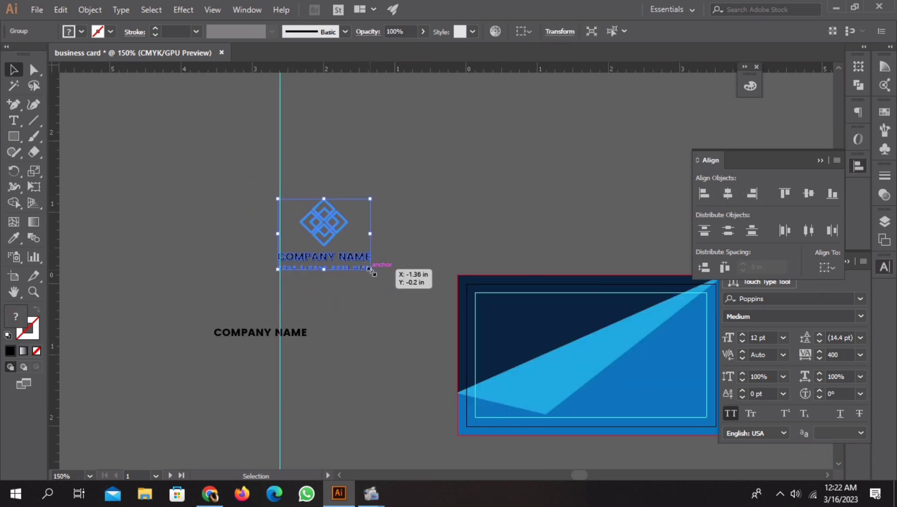
left_click_drag(345, 247, 520, 318)
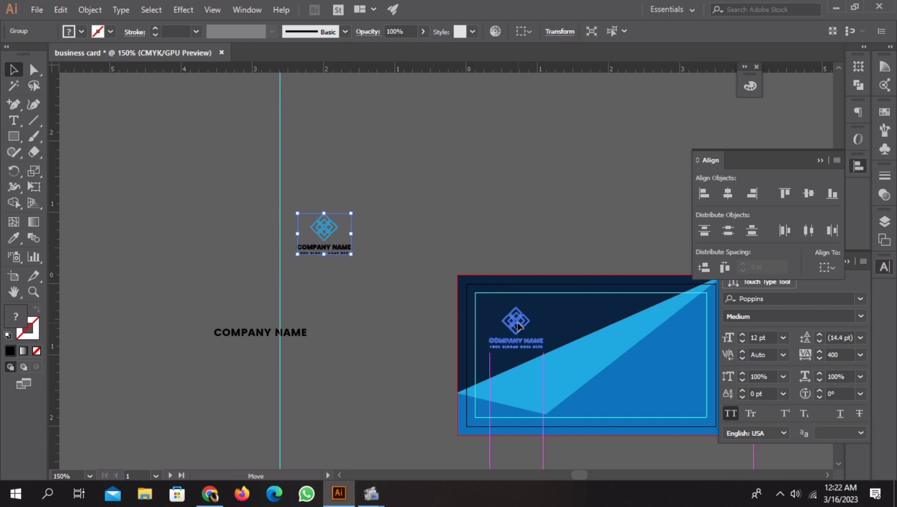
scroll(522, 342, "up", 1)
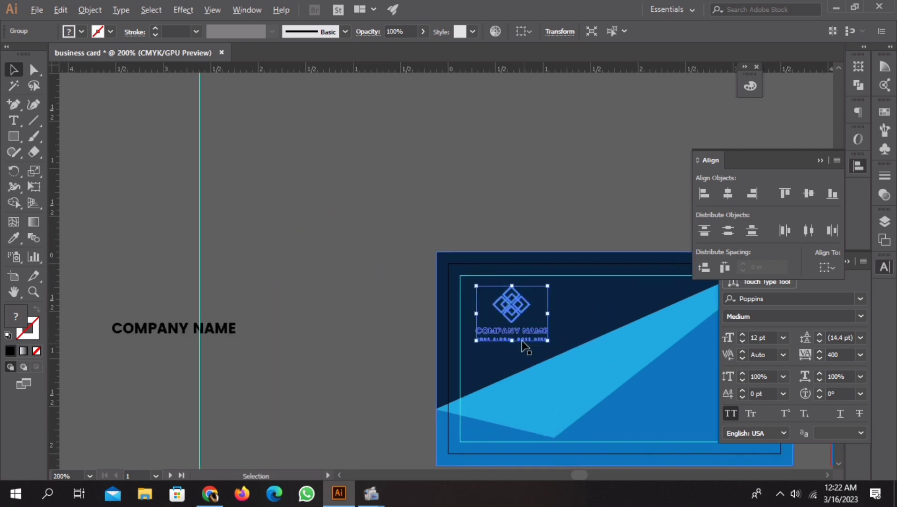
left_click(312, 324)
left_click(511, 304)
Fill the logo group white and scale it up slightly
left_click(81, 31)
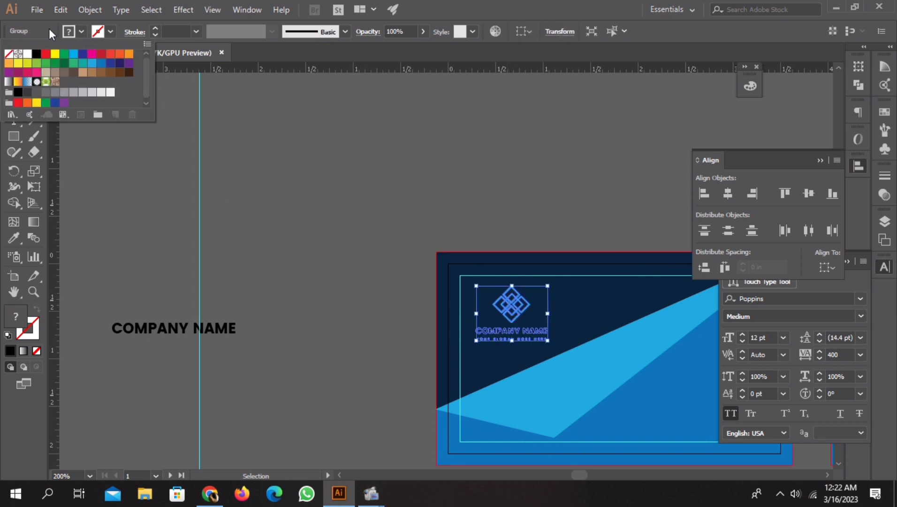
left_click(27, 55)
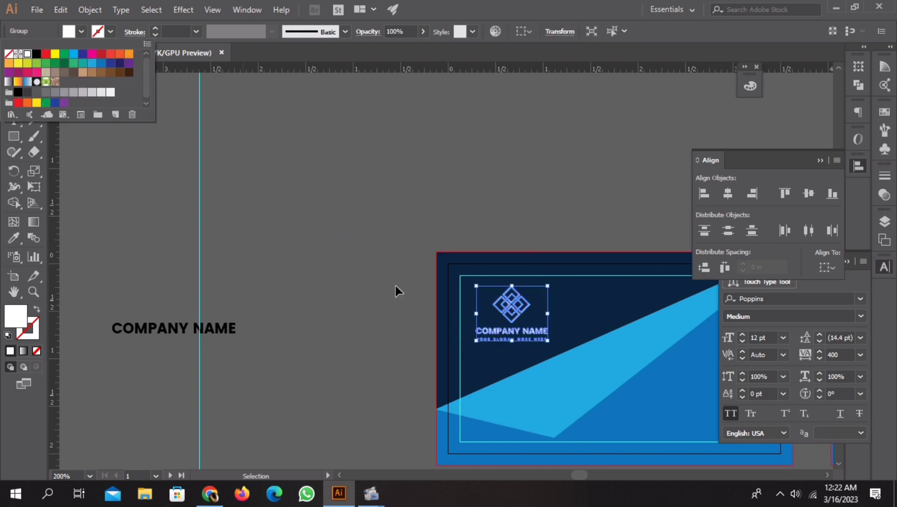
left_click(547, 343)
left_click_drag(550, 343, 563, 357)
left_click(365, 396)
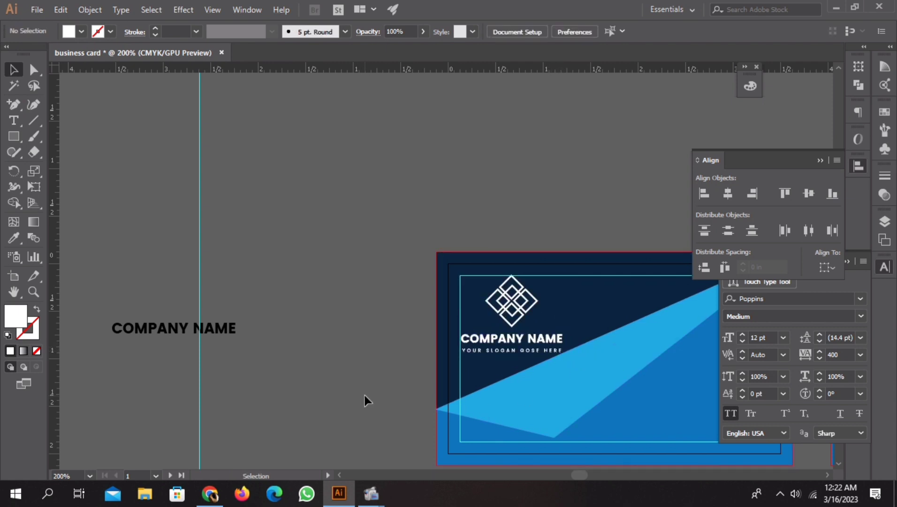
scroll(364, 400, "down", 4)
scroll(365, 400, "right", 3)
Drag the left anchor points of the light-blue and blue shapes lower along the card's left edge
left_click(393, 320)
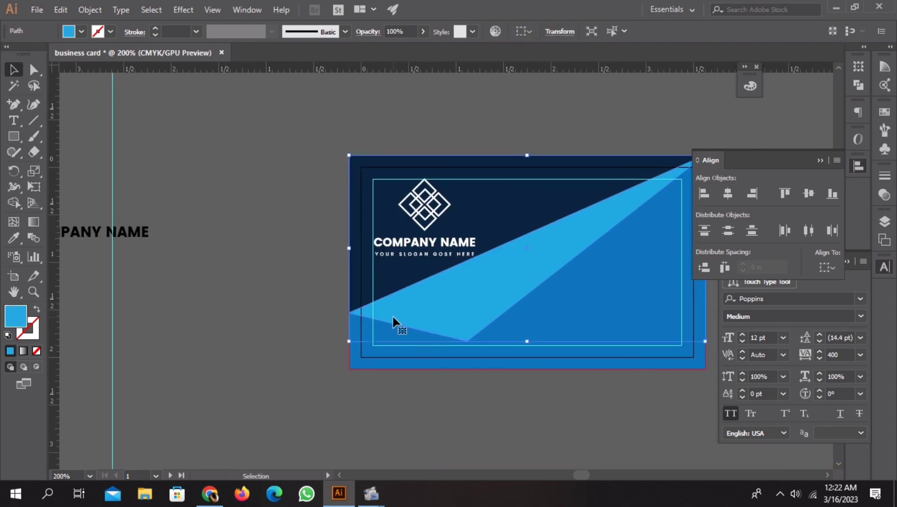
left_click(33, 70)
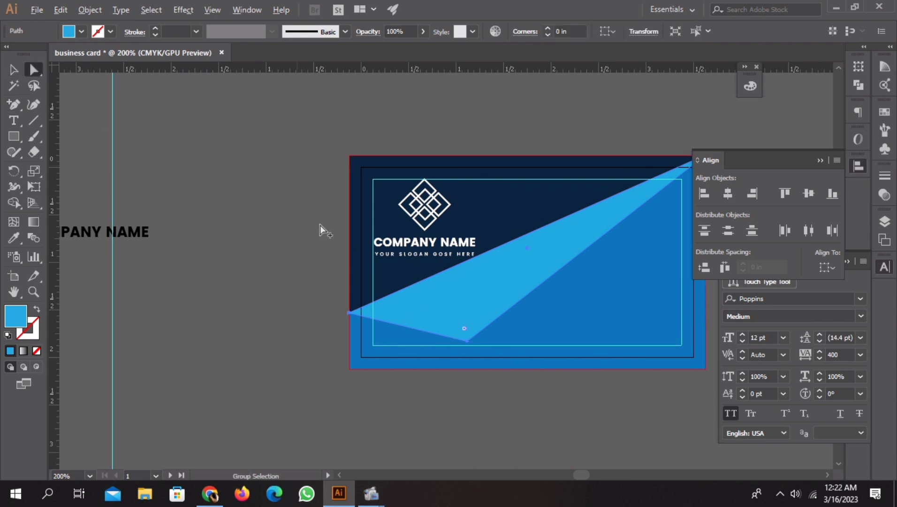
left_click_drag(348, 314, 348, 312)
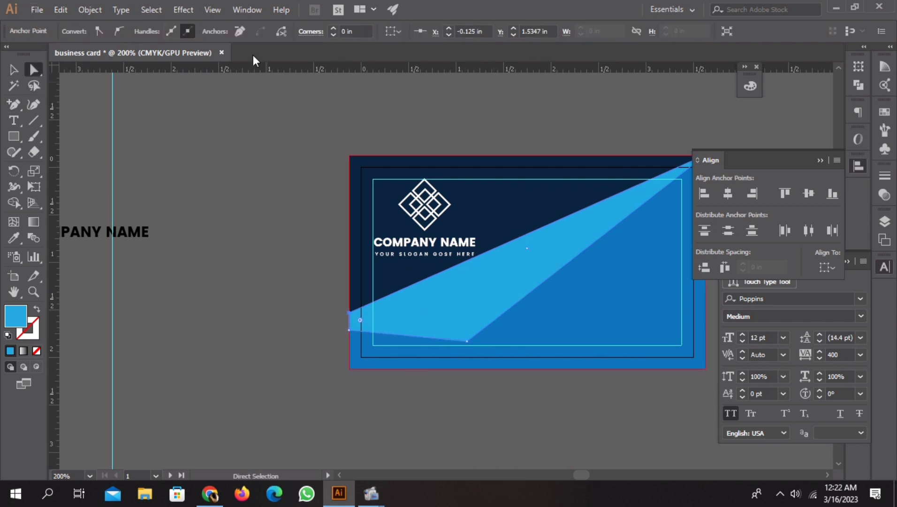
left_click(336, 291)
left_click(355, 320)
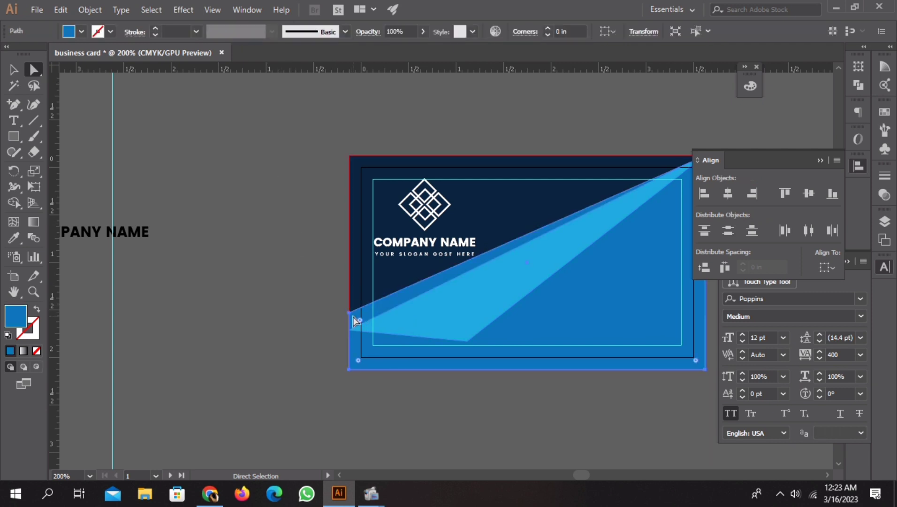
left_click_drag(350, 313, 350, 328)
left_click(255, 354)
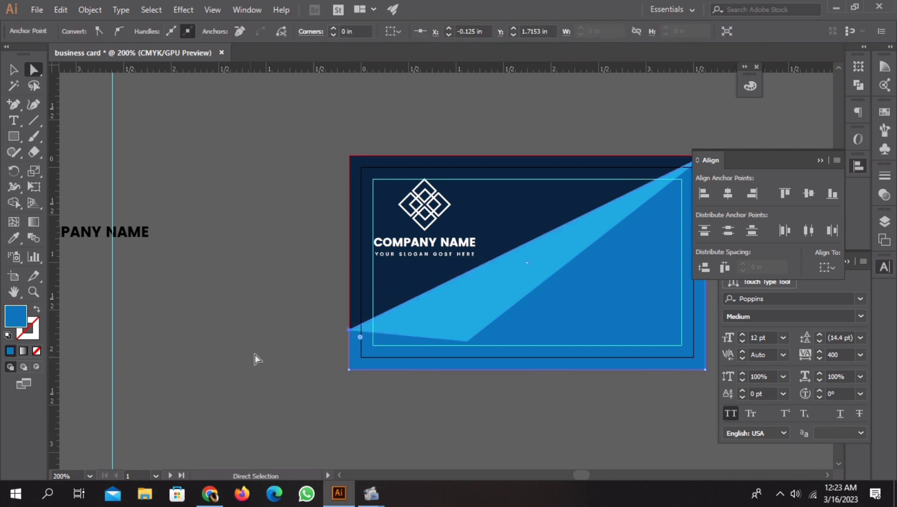
left_click_drag(432, 245, 435, 247)
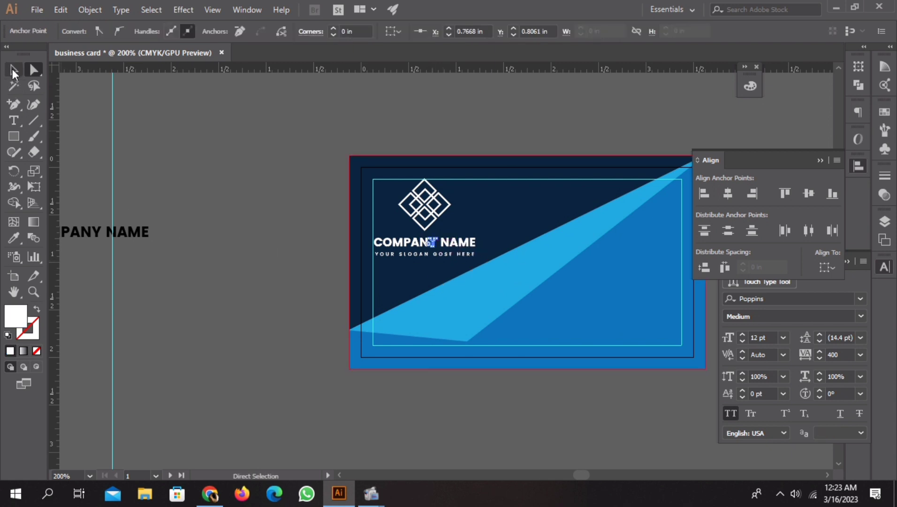
left_click(224, 217)
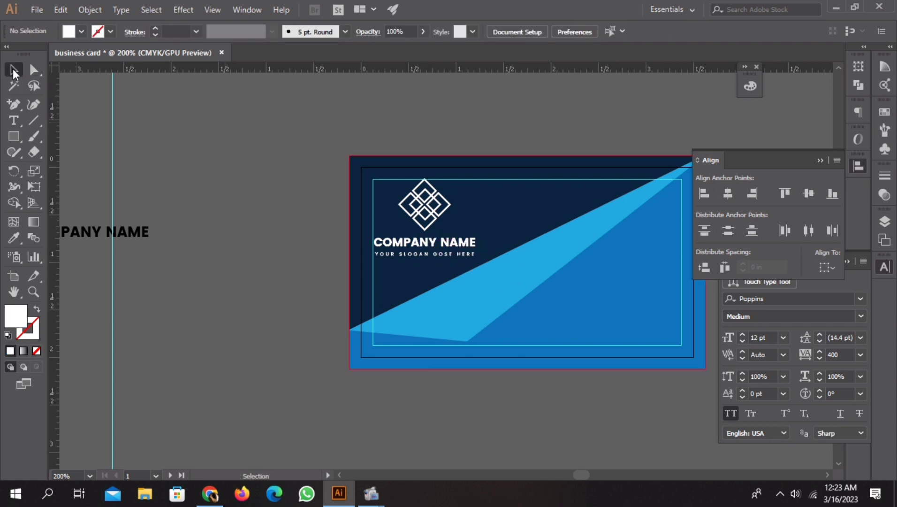
Enlarge the logo group slightly from its centre and nudge it down and right
scroll(689, 257, "up", 2)
left_click_drag(159, 187, 350, 253)
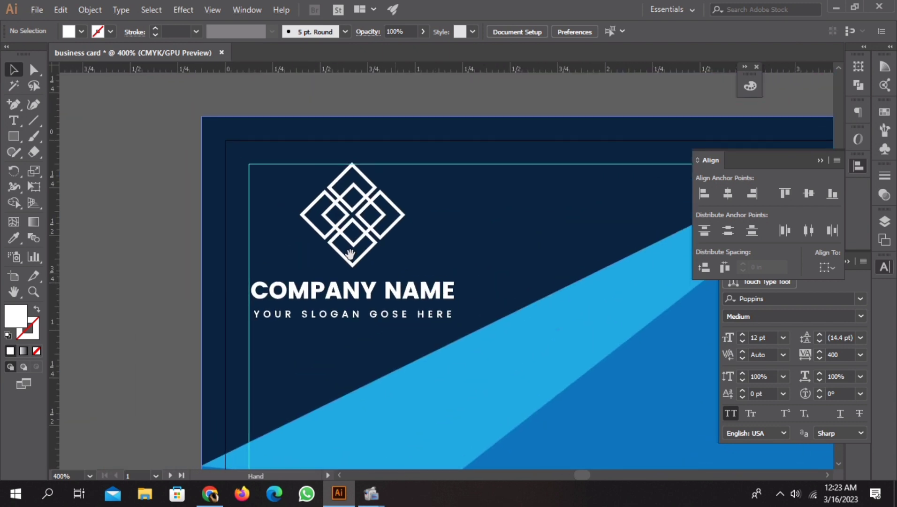
left_click(346, 201)
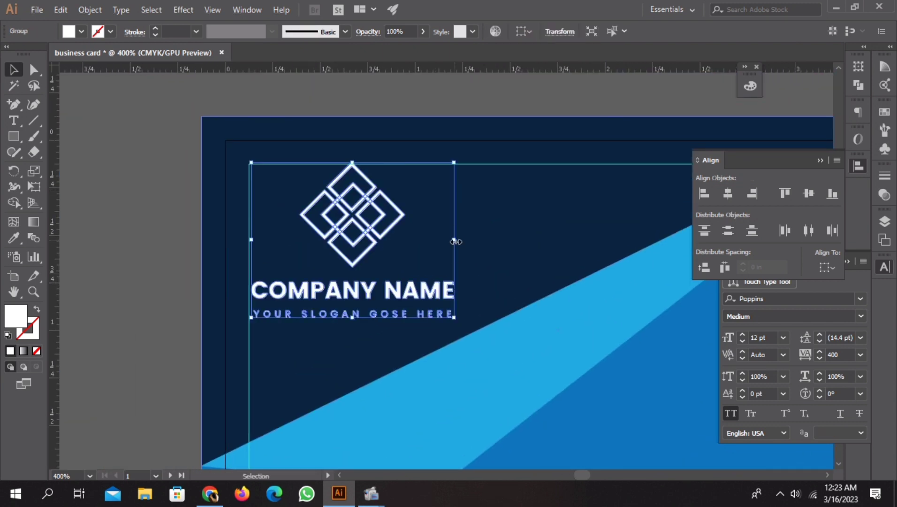
left_click_drag(454, 239, 462, 240)
mouse_move(354, 299)
left_mouse_down()
mouse_move(366, 306)
mouse_move(359, 306)
left_mouse_up()
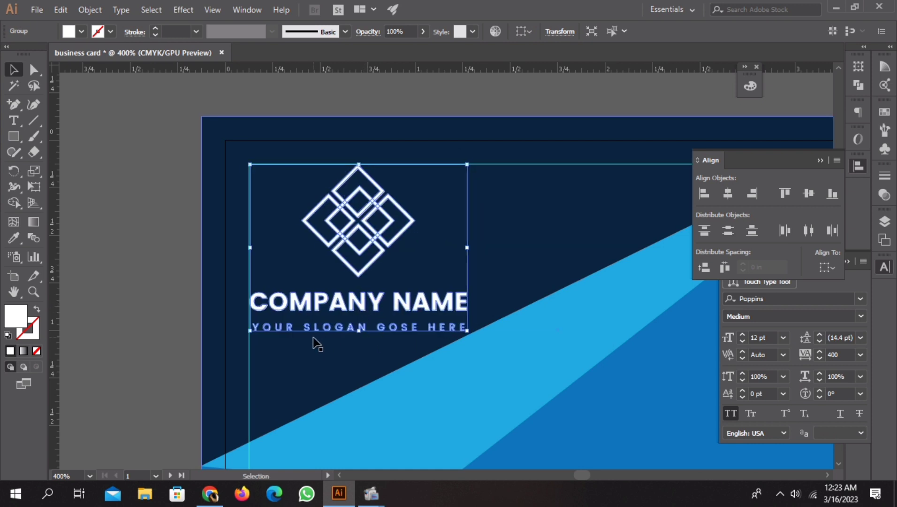
left_click(183, 317)
scroll(336, 351, "down", 3)
scroll(420, 375, "down", 4)
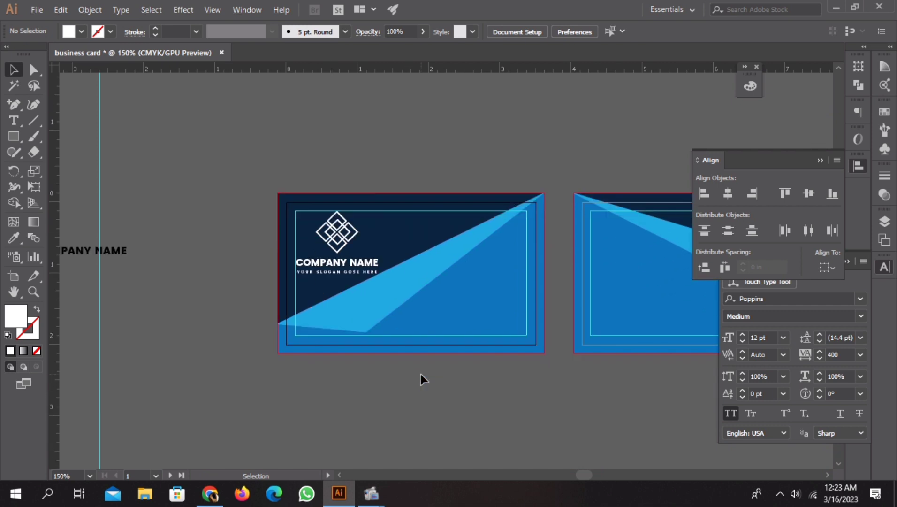
scroll(400, 362, "down", 2)
scroll(375, 333, "up", 2)
scroll(329, 263, "down", 1)
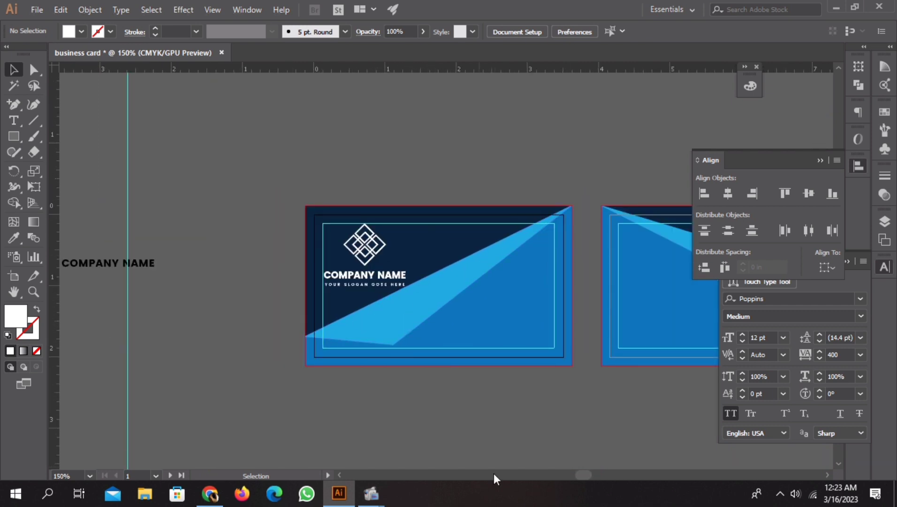
scroll(507, 442, "right", 1)
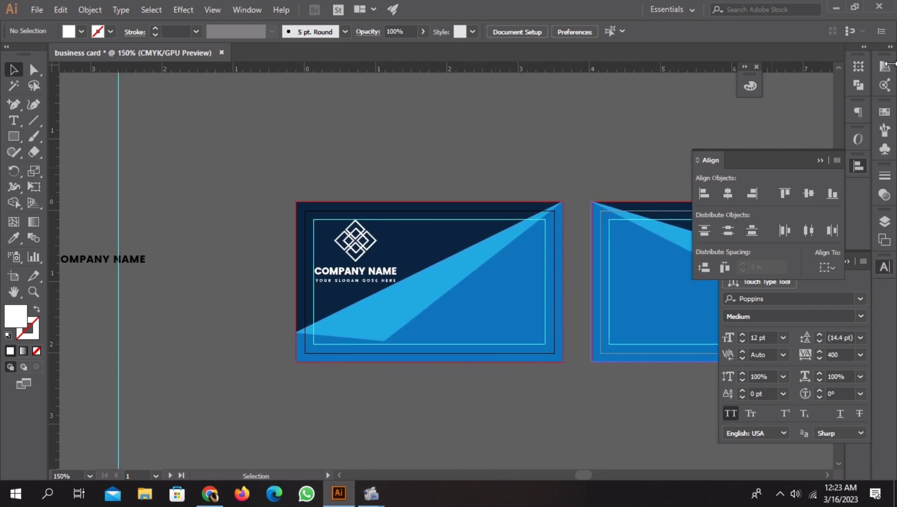
Minimize Illustrator and open Untitled-1.ai from the desktop's 'icon and qr' folder
left_click(833, 7)
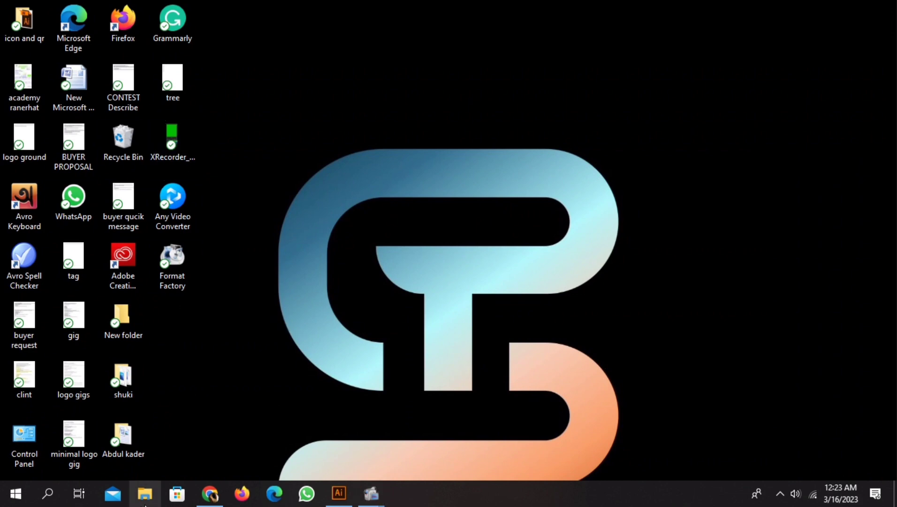
double_click(42, 24)
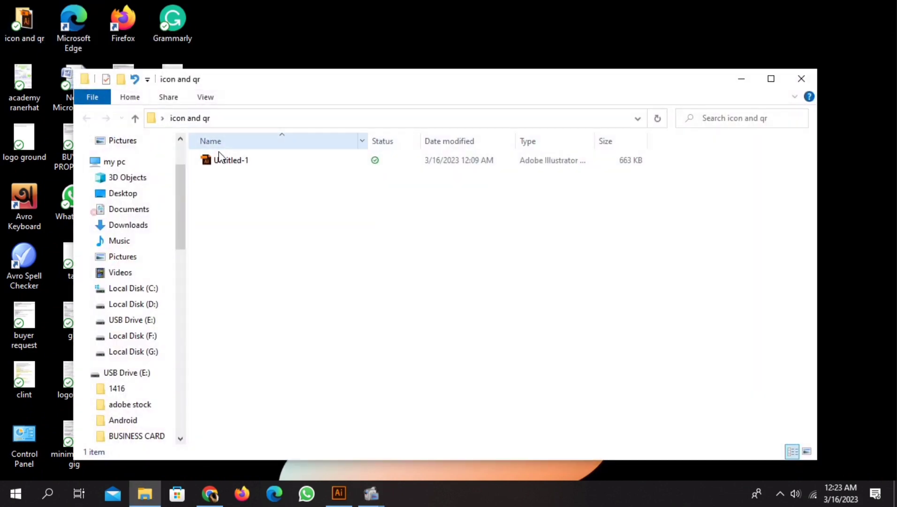
double_click(232, 162)
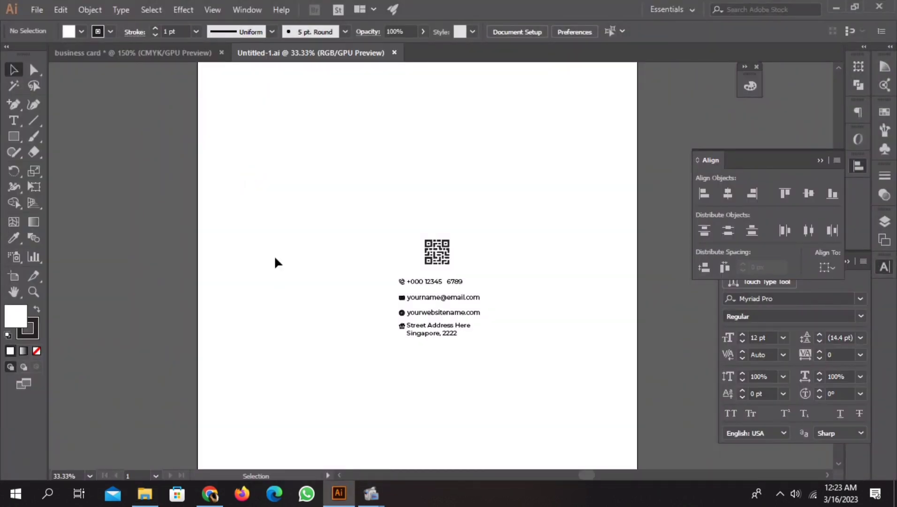
Return to the business card document and delete the vertical guide
left_click(153, 52)
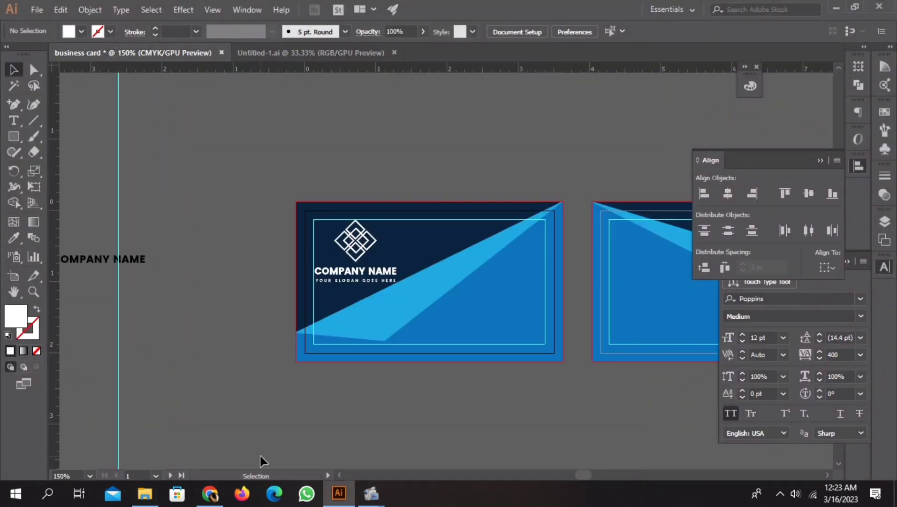
mouse_move(327, 333)
left_mouse_down()
mouse_move(287, 342)
mouse_move(339, 333)
left_mouse_up()
left_click_drag(131, 263, 123, 301)
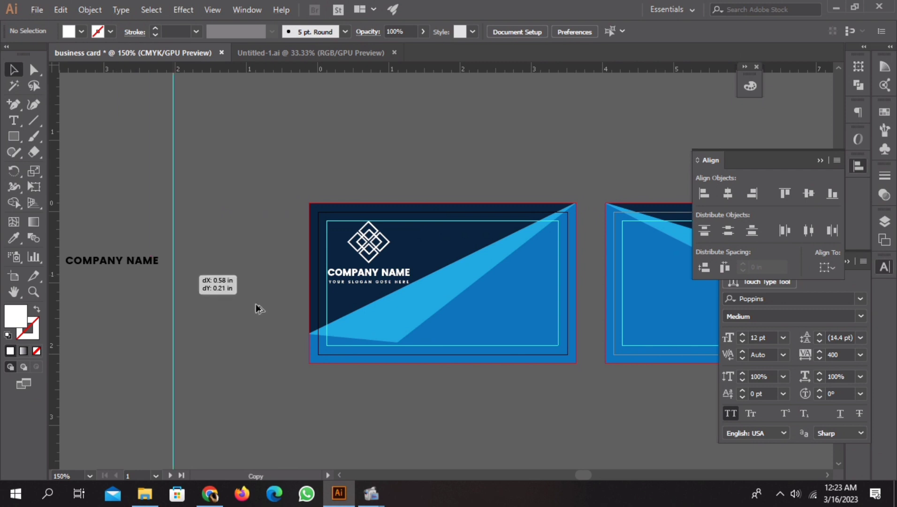
key("Delete")
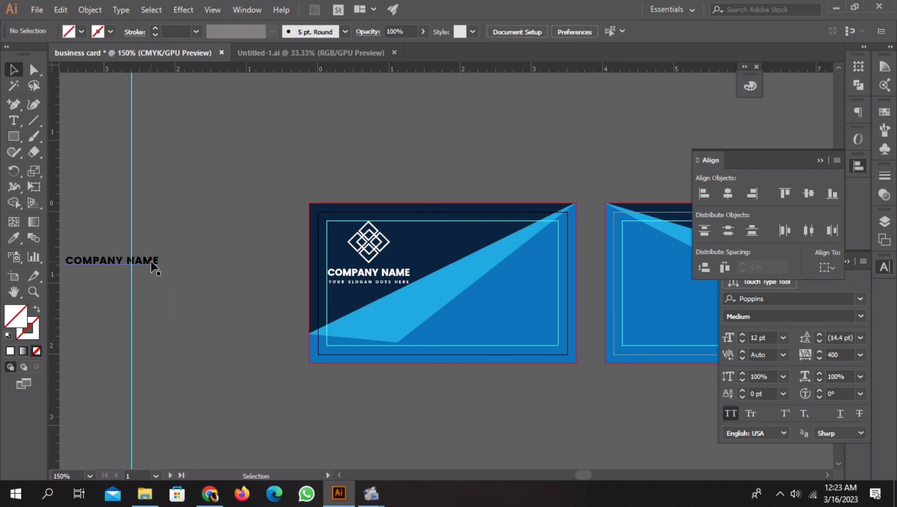
Copy COMPANY NAME below the cards and clear its wording
mouse_move(146, 267)
left_mouse_down()
mouse_move(431, 359)
mouse_move(688, 413)
mouse_move(447, 379)
left_mouse_up()
key("ctrl+plus")
key("t")
left_click(388, 373)
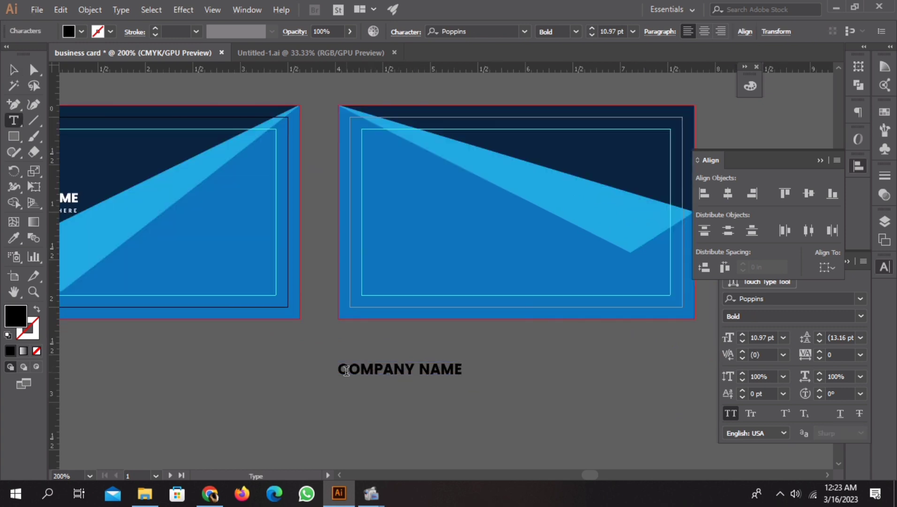
key("ctrl+a")
key("BackSpace")
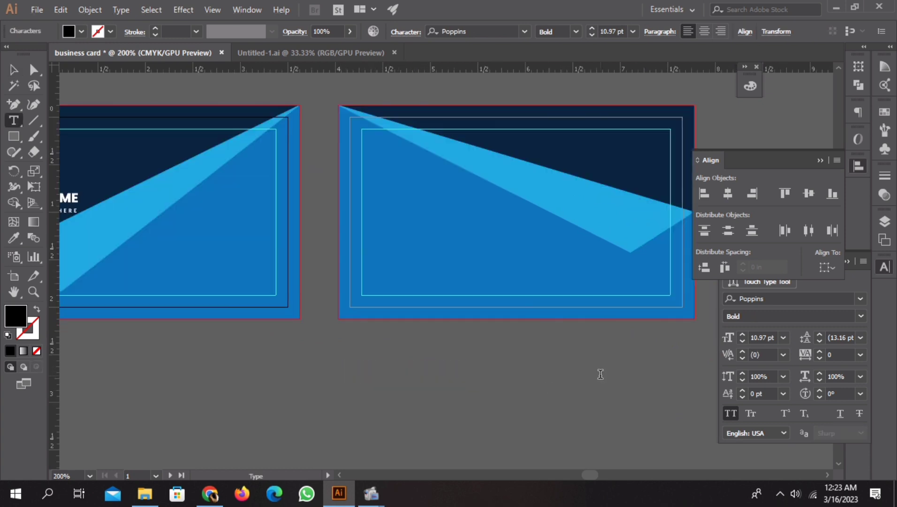
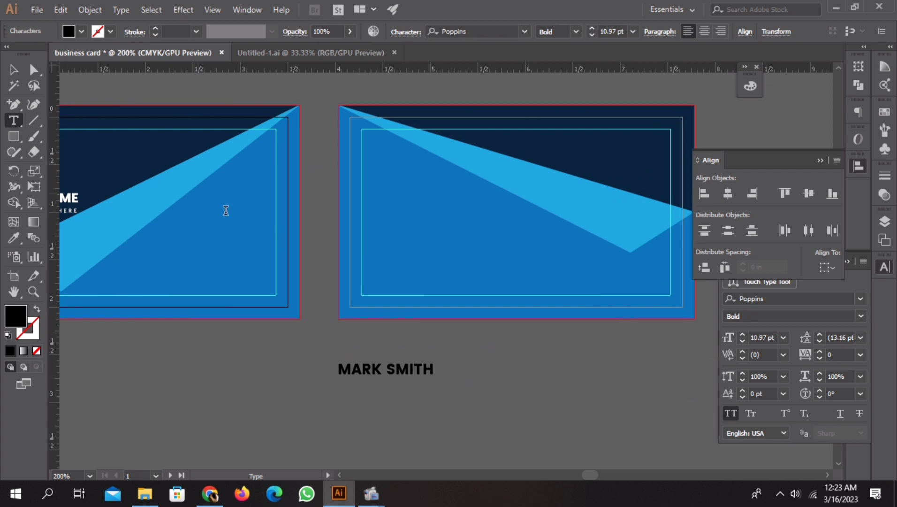
Duplicate the MARK SMITH name below itself and erase the copy's letters for the title line
left_click(13, 69)
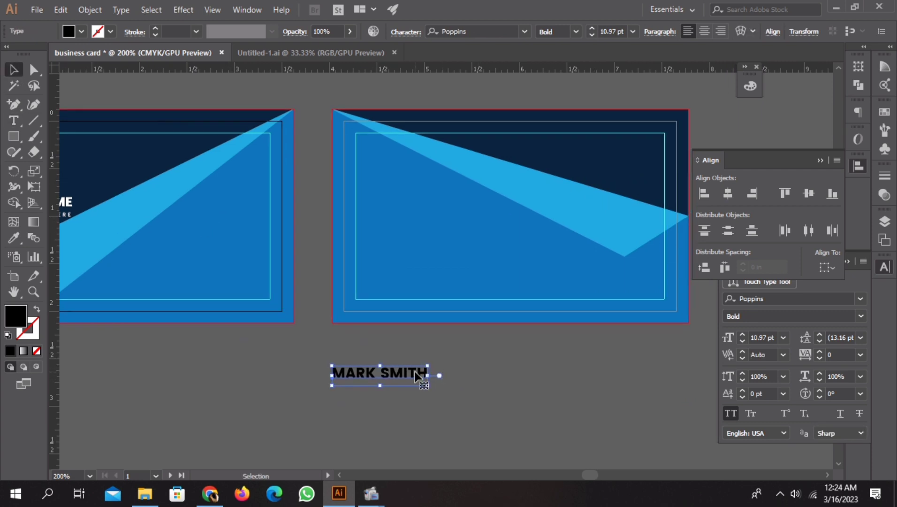
left_click_drag(382, 371, 410, 415)
scroll(396, 411, "down", 2)
double_click(393, 369)
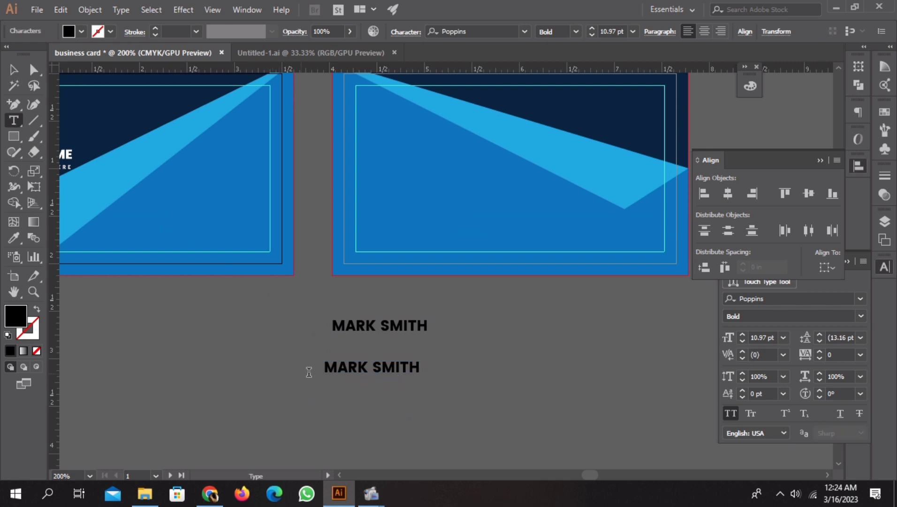
left_click_drag(323, 369, 421, 369)
key("BackSpace")
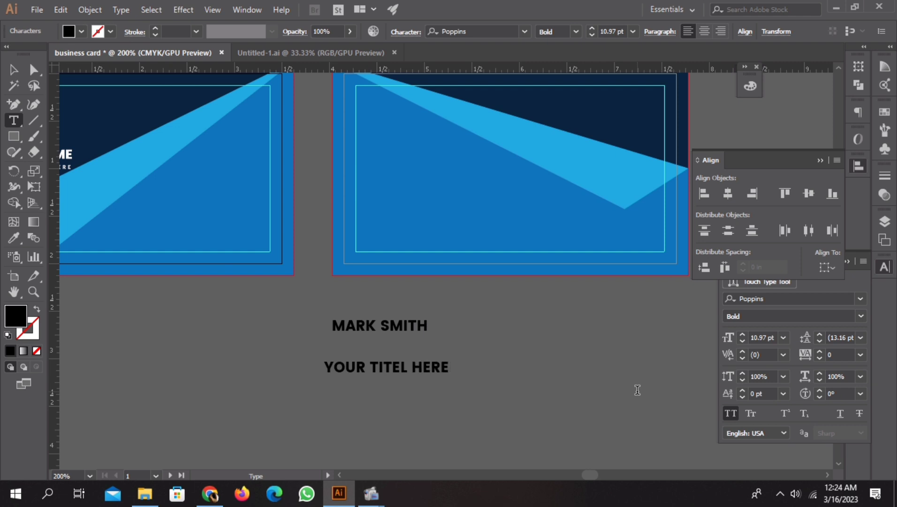
Keep the new title line in Poppins and set its weight to Regular
key("Escape")
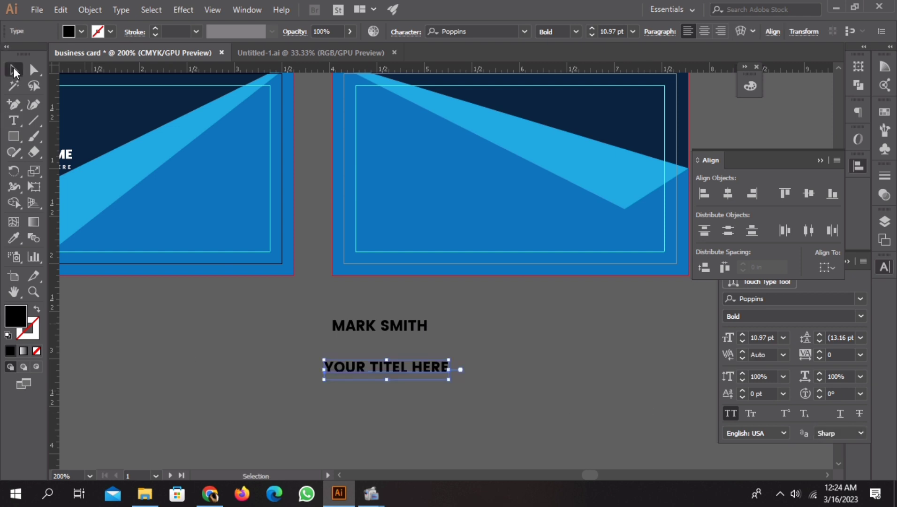
left_click(860, 300)
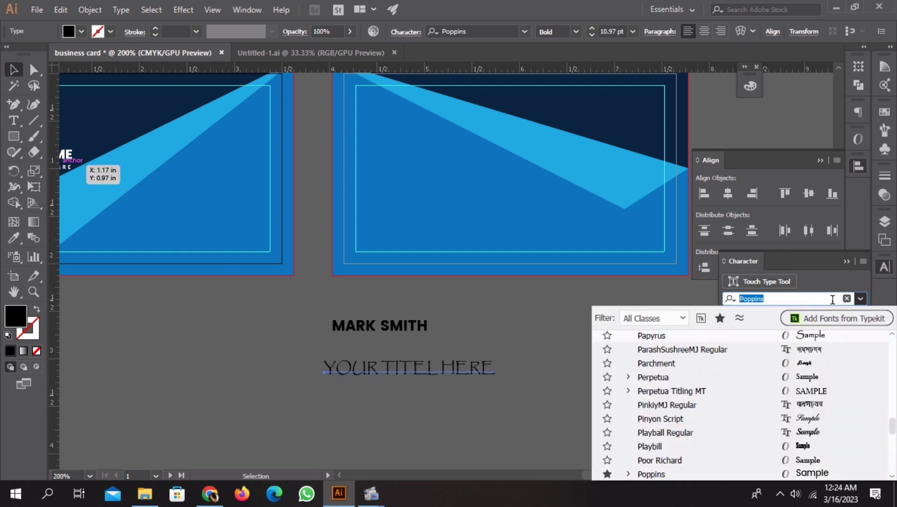
left_click(536, 334)
left_click(861, 315)
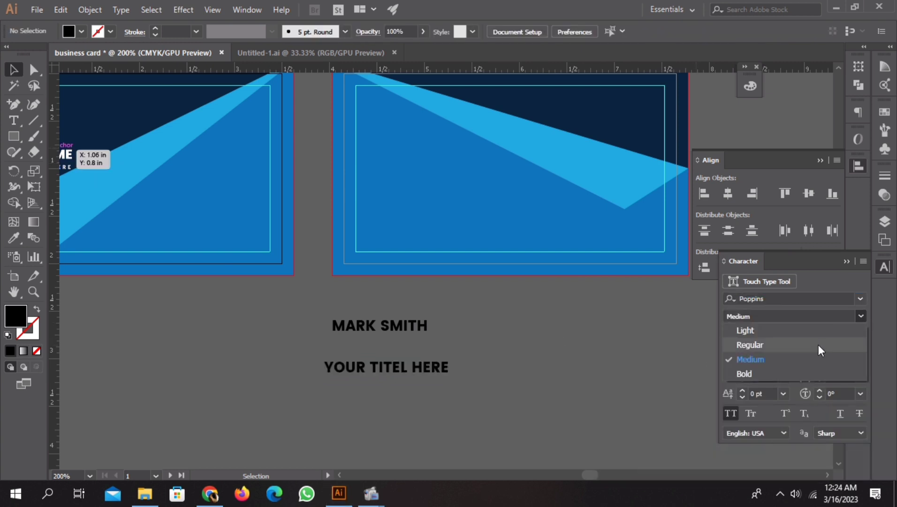
left_click(785, 343)
left_click(384, 370)
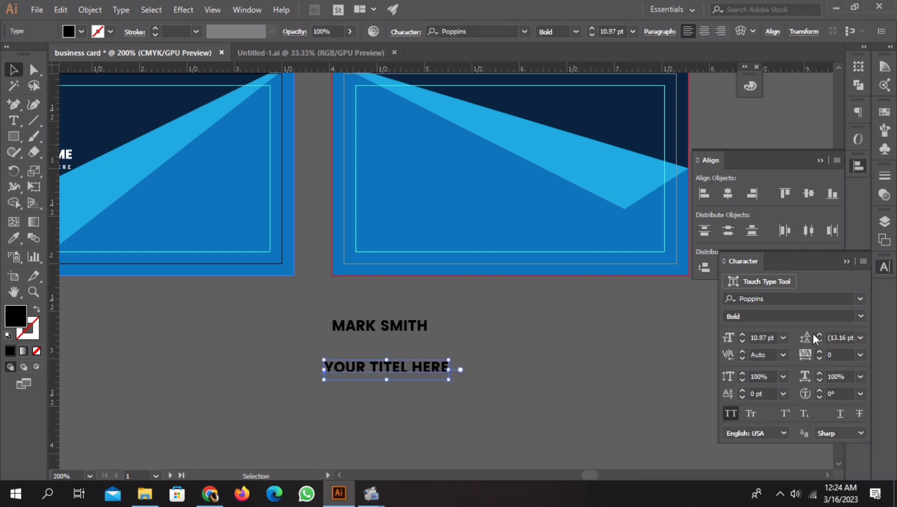
left_click(861, 316)
left_click(773, 331)
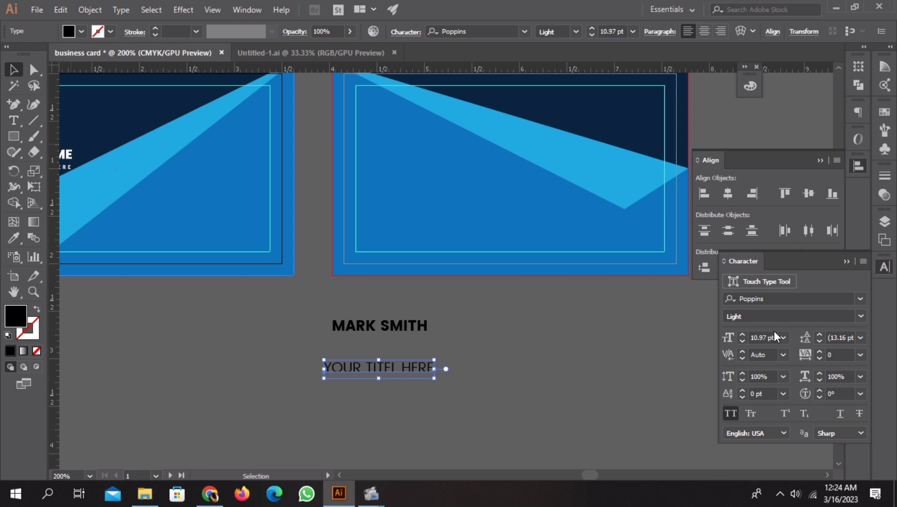
left_click(827, 316)
left_click(747, 343)
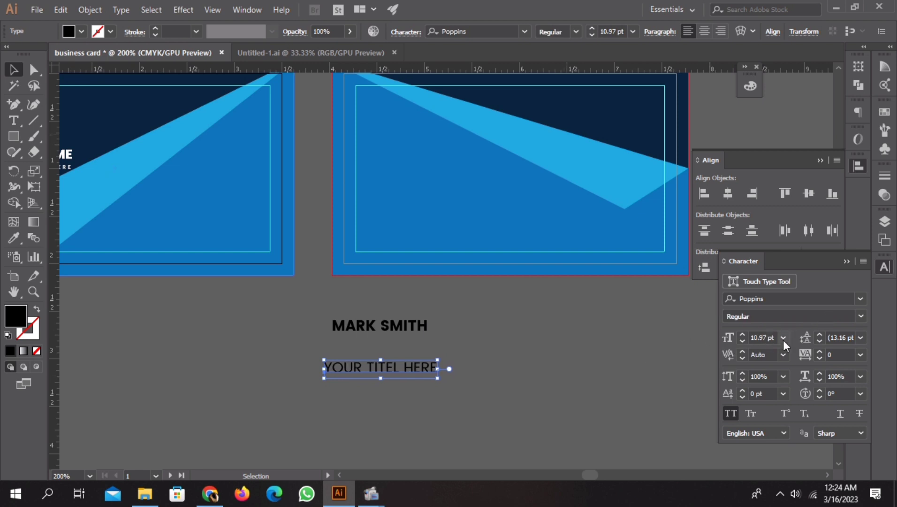
Set the title to 5 pt with 300 tracking, placed just under MARK SMITH
left_click(783, 339)
left_click(755, 337)
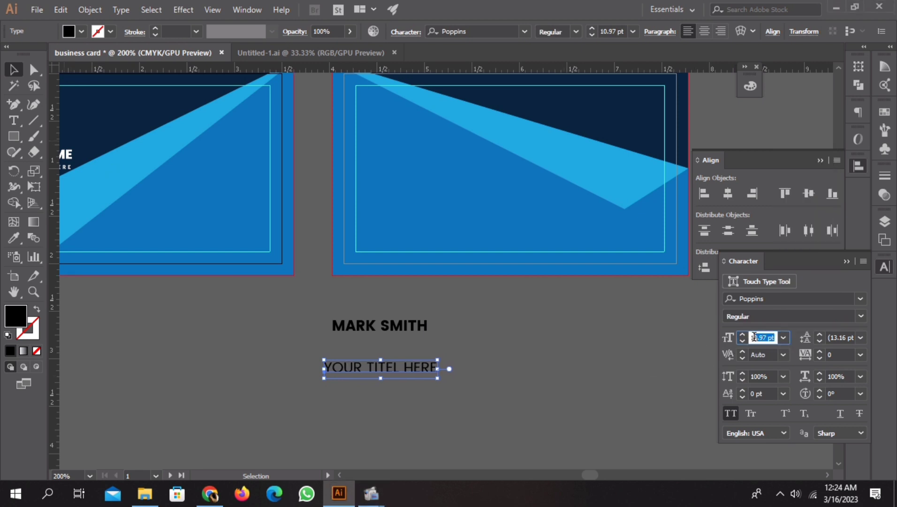
type("05")
type("5")
key("Return")
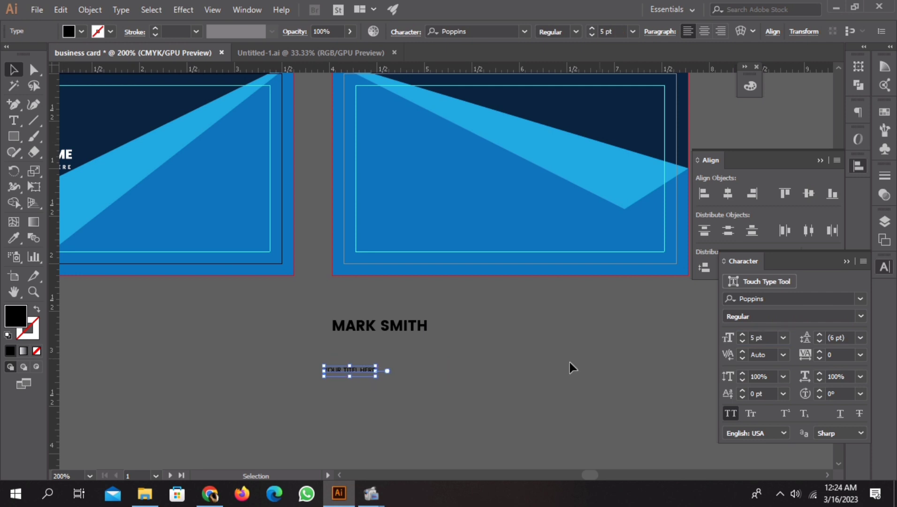
left_click_drag(367, 374, 375, 345)
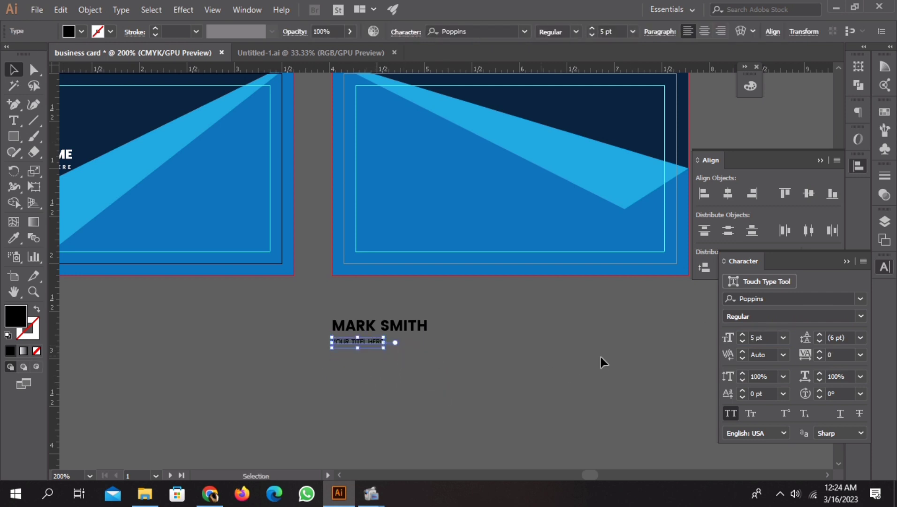
left_click(847, 354)
type("300")
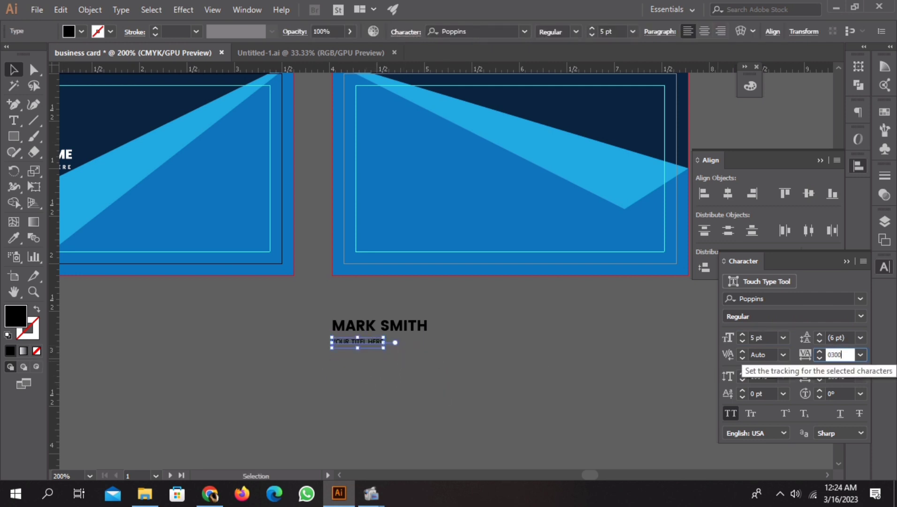
key("Return")
Convert both the title and the MARK SMITH text to outlines
left_click(491, 356)
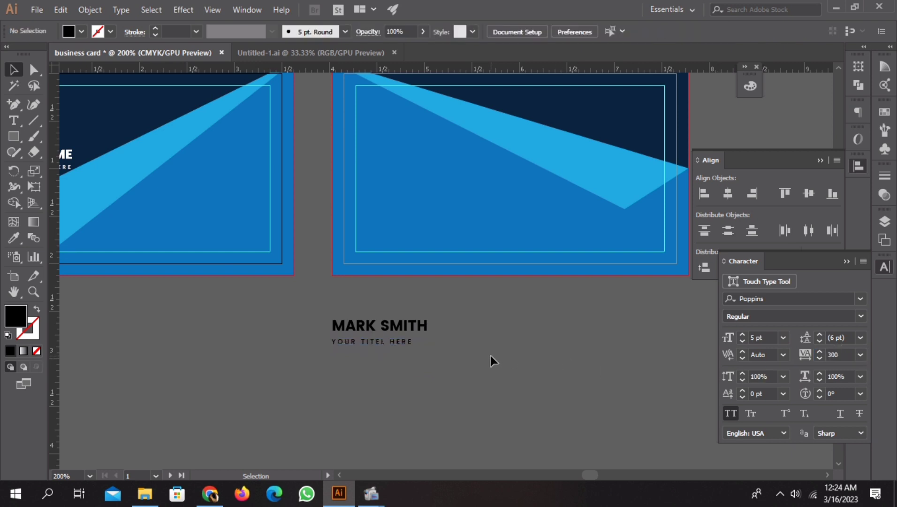
left_click_drag(338, 370, 338, 324)
left_click(356, 355)
right_click(388, 361)
left_click(305, 311)
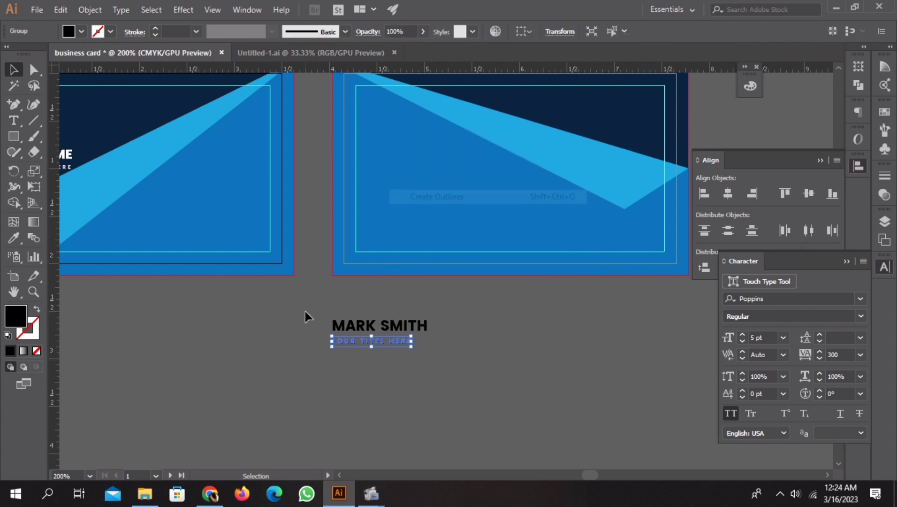
right_click(344, 331)
left_click(405, 164)
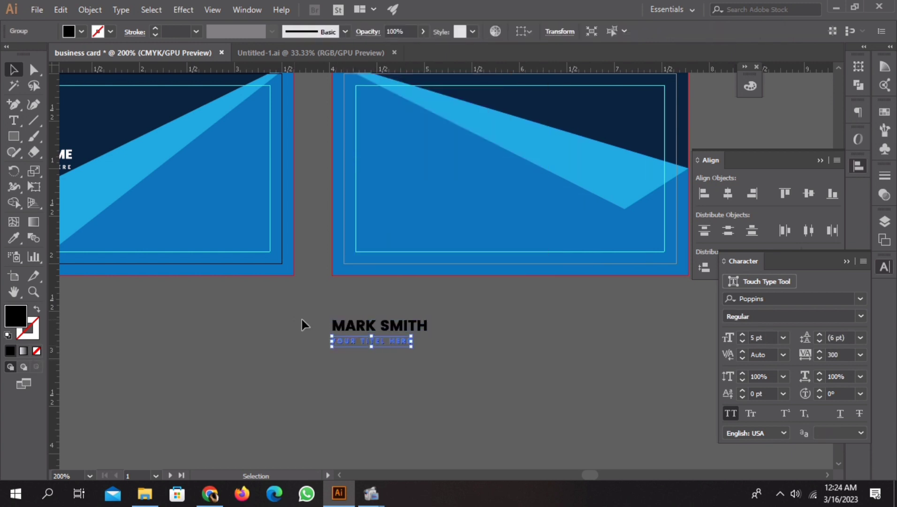
Center-align the name and title, group them, and fill the group white
left_click_drag(348, 332, 347, 321)
left_click(719, 194)
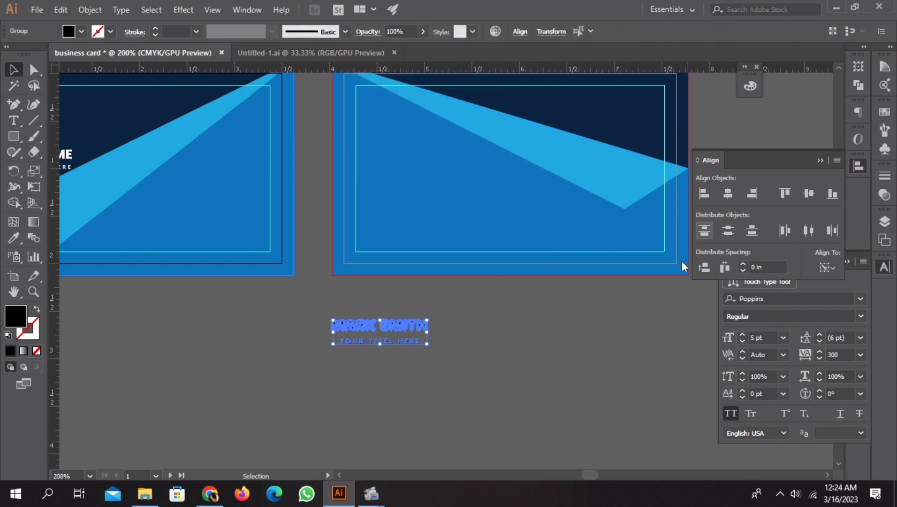
left_click(460, 347)
left_click(358, 325)
right_click(368, 322)
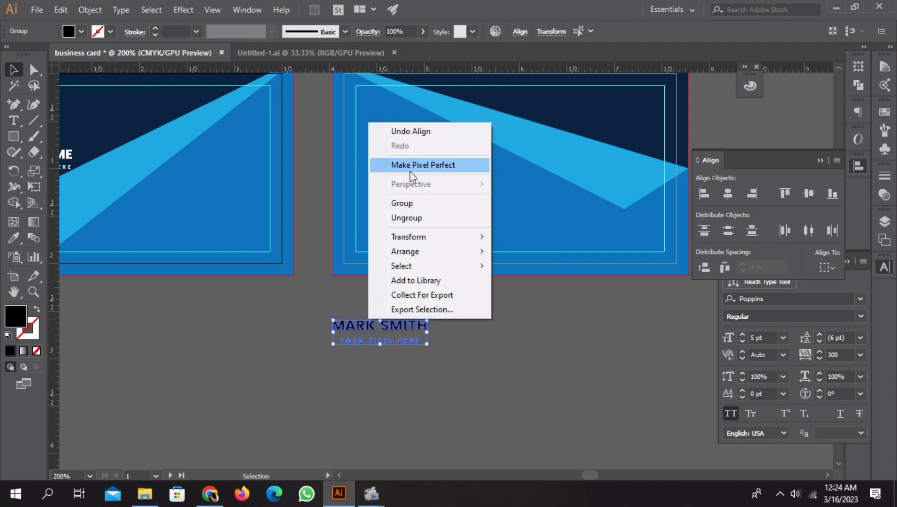
left_click(402, 204)
left_click(81, 32)
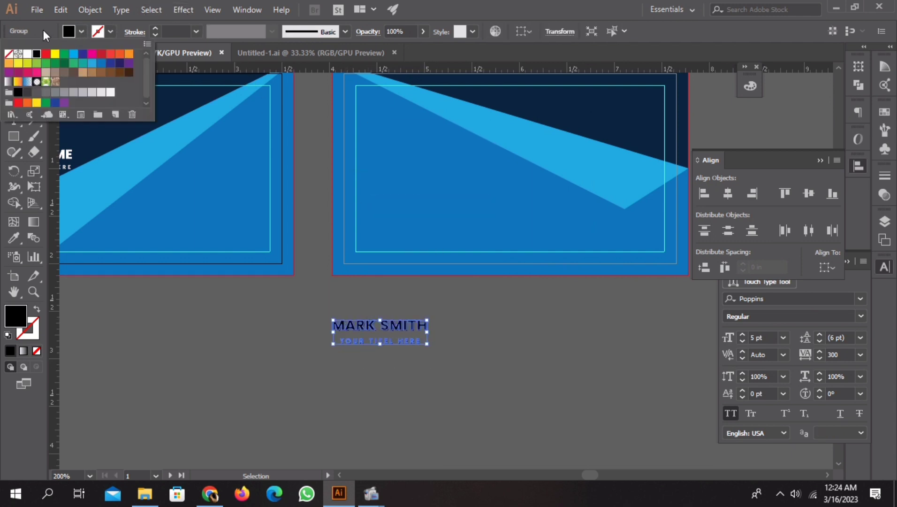
left_click(27, 54)
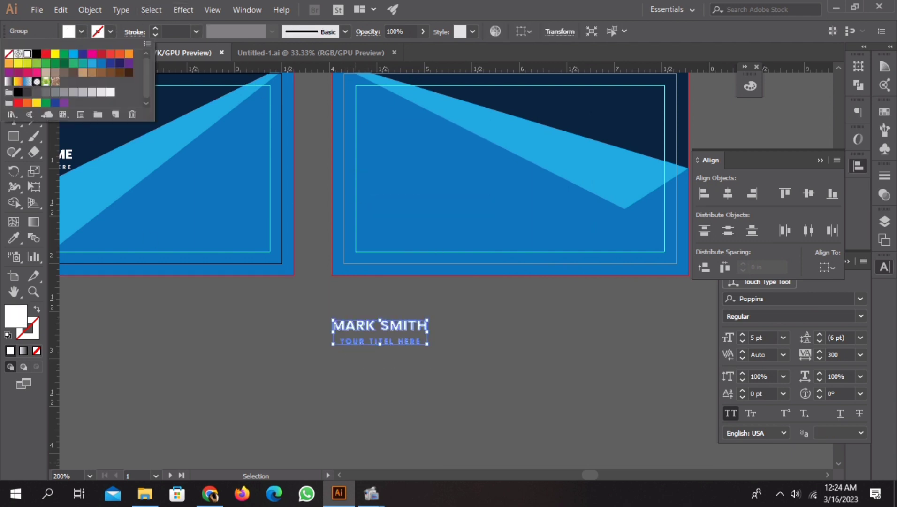
Move the white name group onto the top-right of the right card
left_click(424, 400)
scroll(551, 401, "up", 5)
left_click_drag(381, 412, 619, 181)
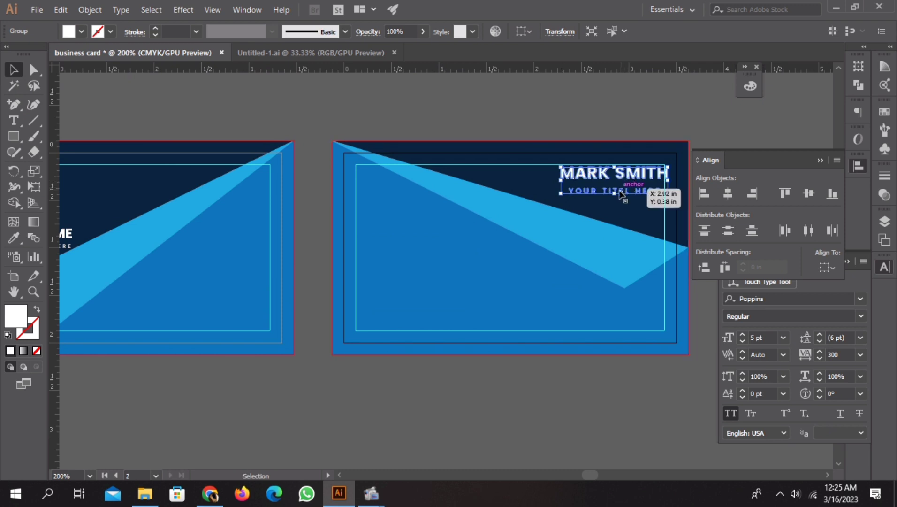
key("ctrl+plus")
left_click_drag(556, 225, 464, 270)
left_click_drag(495, 223, 486, 221)
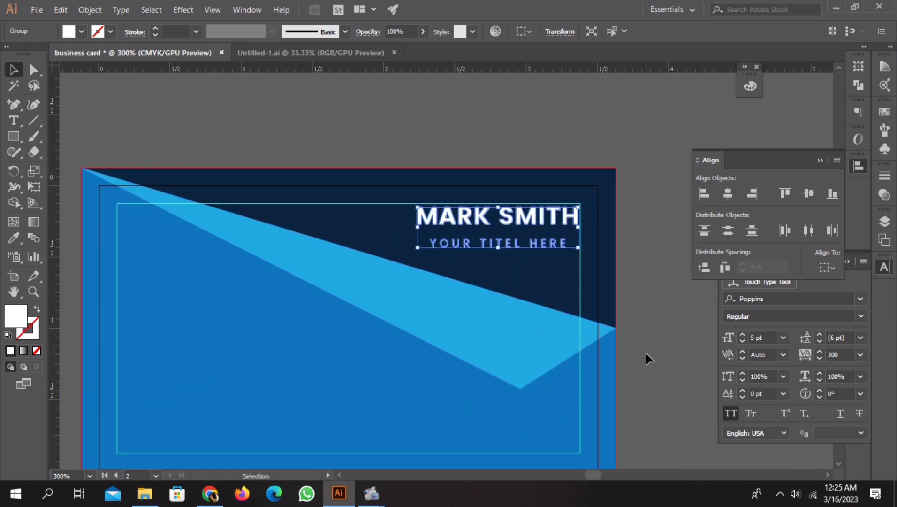
left_click(660, 357)
Draw a small card-blue accent rectangle beside MARK SMITH, 0.2 in wide
left_click(13, 136)
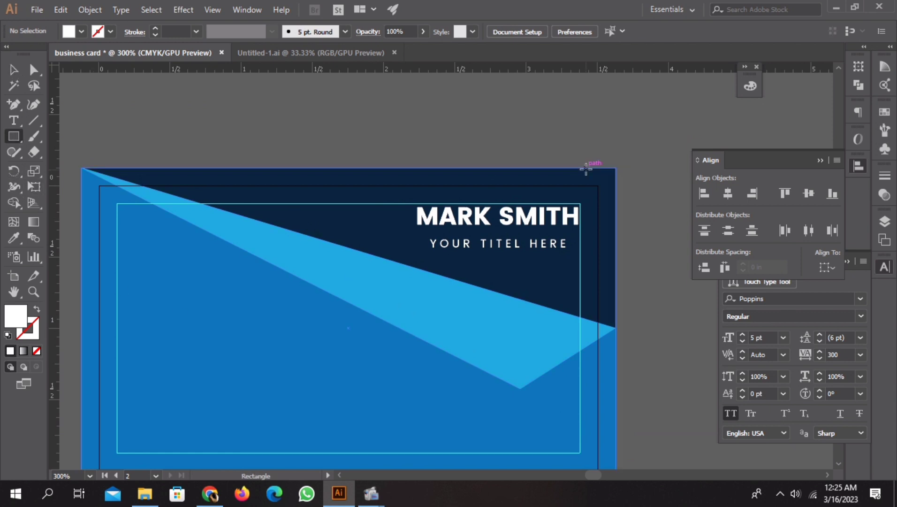
left_click_drag(598, 207, 616, 236)
left_click(13, 71)
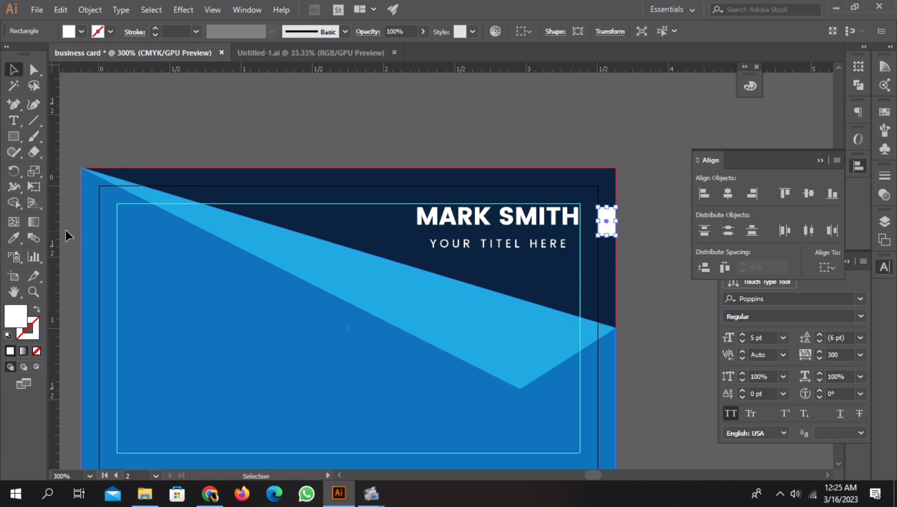
left_click(14, 238)
left_click(221, 310)
left_click(18, 68)
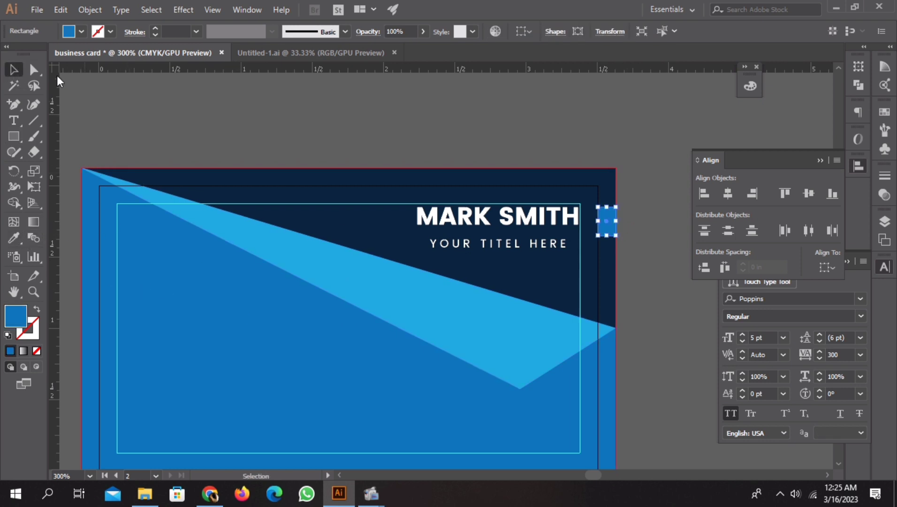
scroll(606, 203, "up", 3)
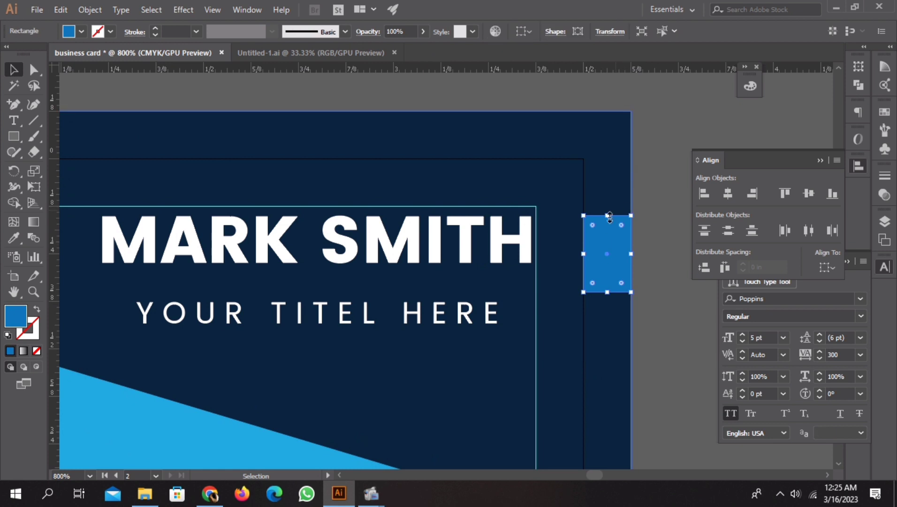
left_click_drag(607, 208, 607, 207)
mouse_move(583, 249)
left_mouse_down()
mouse_move(556, 247)
mouse_move(631, 249)
left_mouse_up()
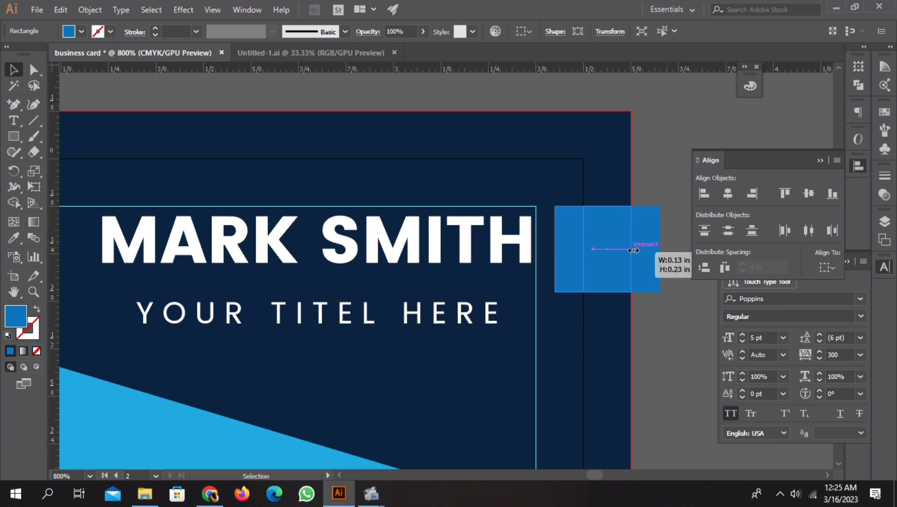
Recolour the left accent rectangle with the triangles' light blue
left_click(572, 264, "shift")
left_click(13, 238)
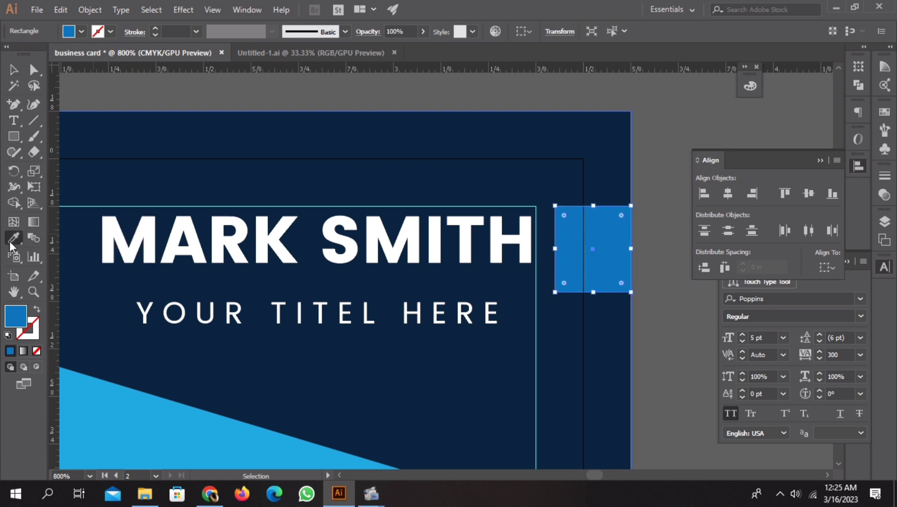
left_click(112, 394)
left_click(14, 69)
scroll(387, 291, "down", 2)
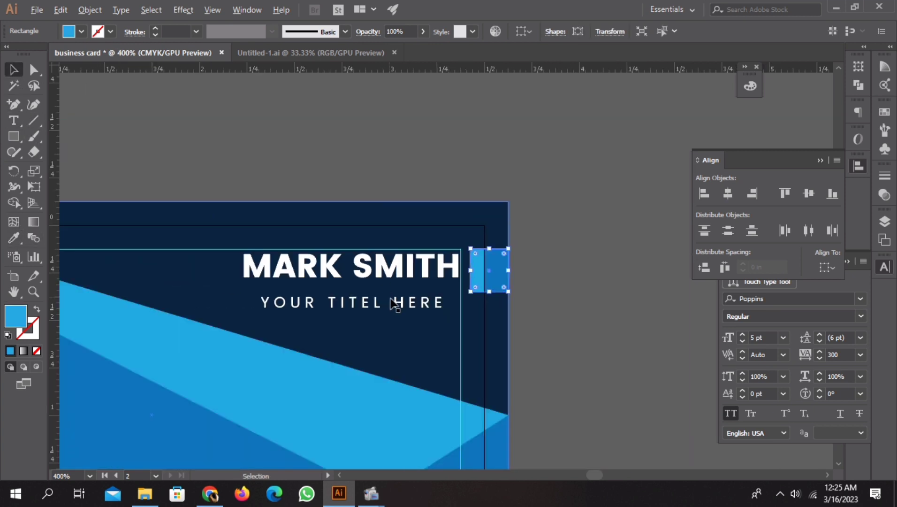
left_click(602, 348)
Nudge the name and title group slightly upward
scroll(560, 283, "down", 2)
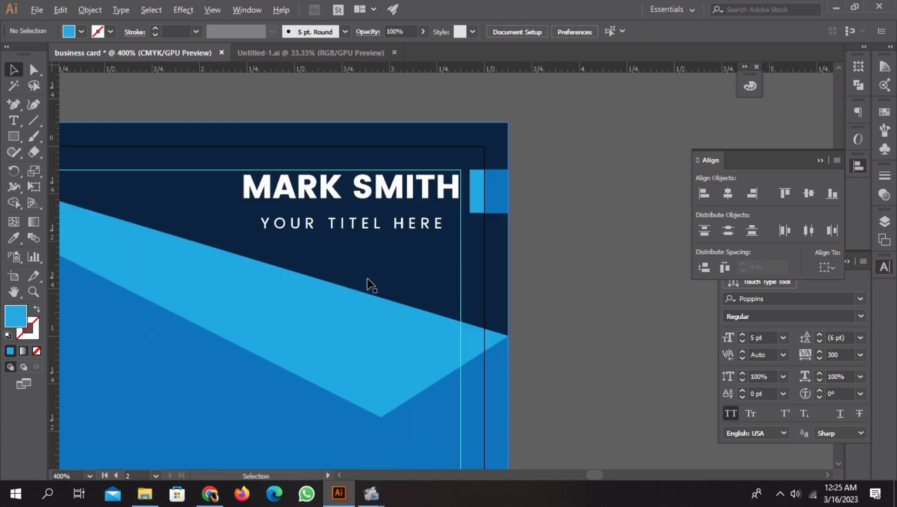
left_click(353, 230)
left_click_drag(351, 224, 348, 227)
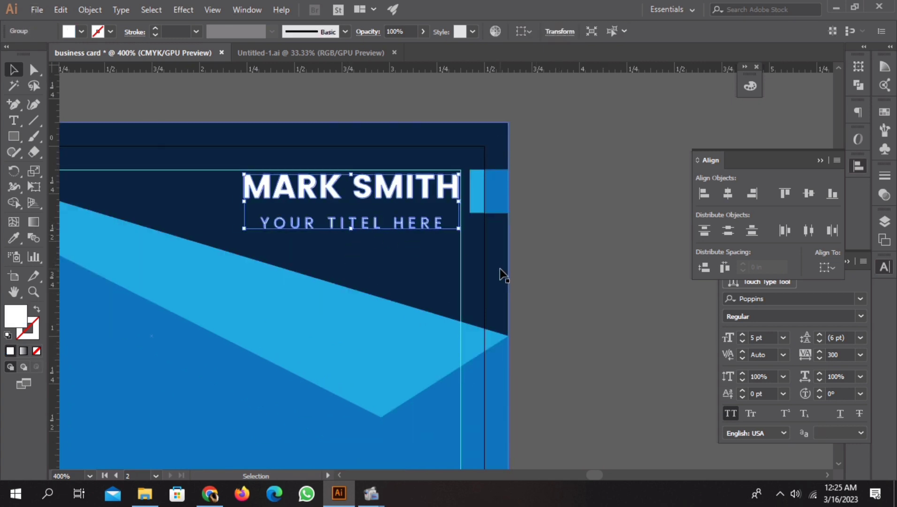
left_click(577, 282)
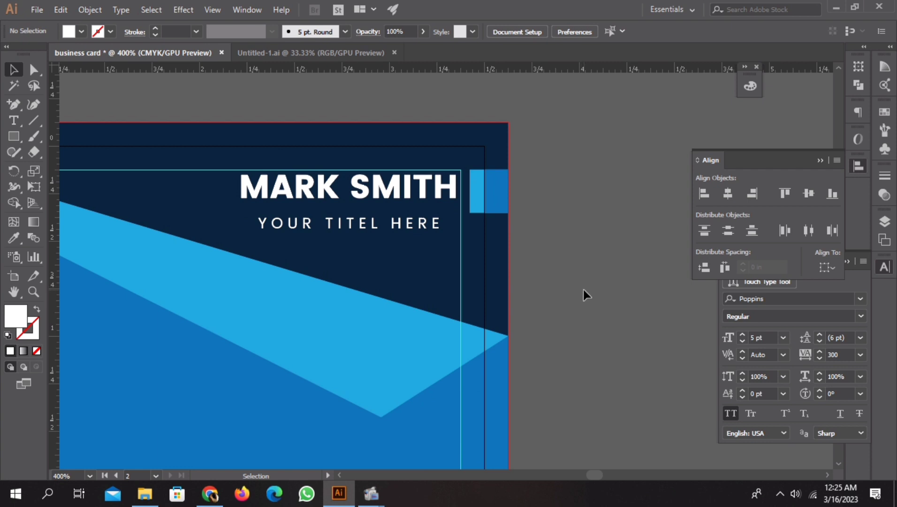
key("ctrl+a")
key("Up")
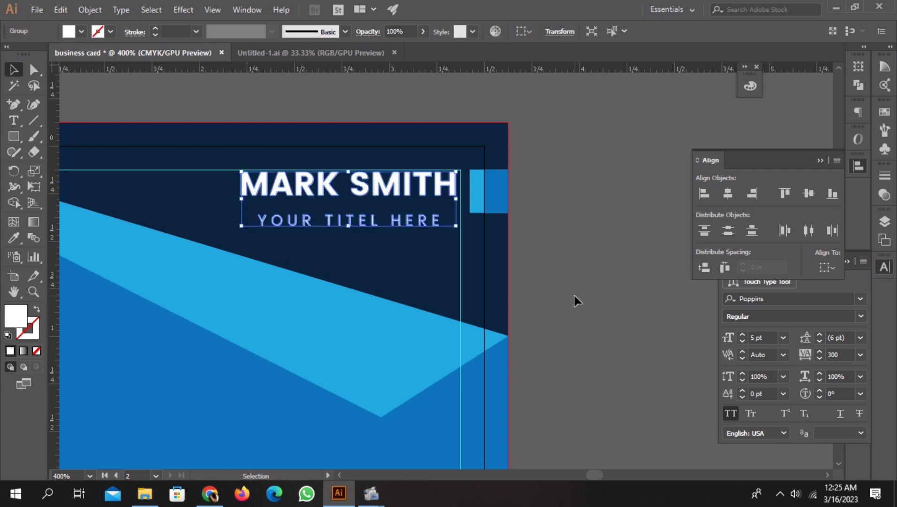
key("Up")
key("Up")
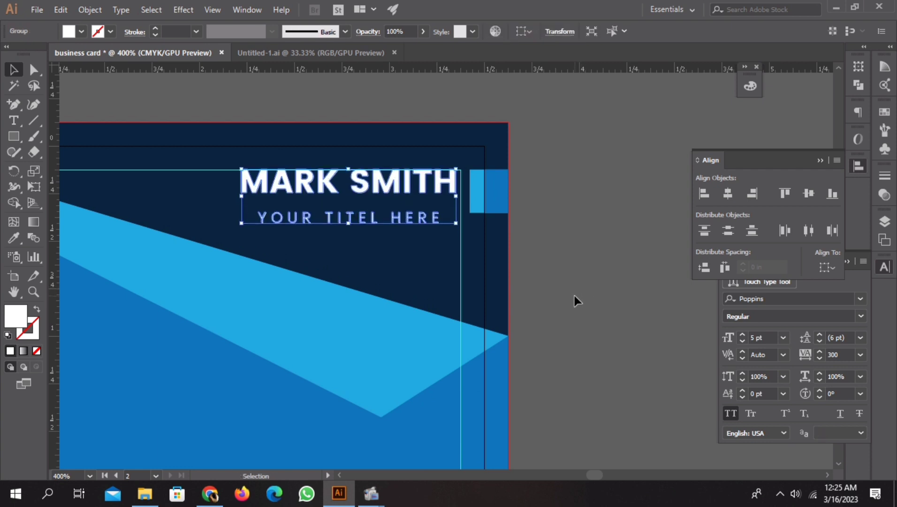
left_click(577, 301)
scroll(577, 302, "down", 2, "alt")
scroll(579, 309, "down", 3)
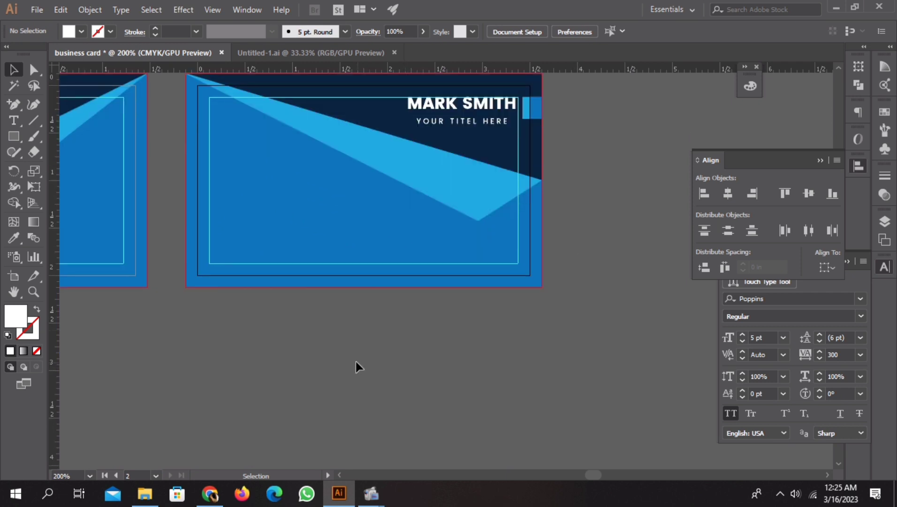
Drag the contact details group from Untitled-1 into the business card document
scroll(390, 380, "up", 2)
scroll(384, 395, "down", 1, "alt")
scroll(385, 395, "left", 1)
left_click(281, 52)
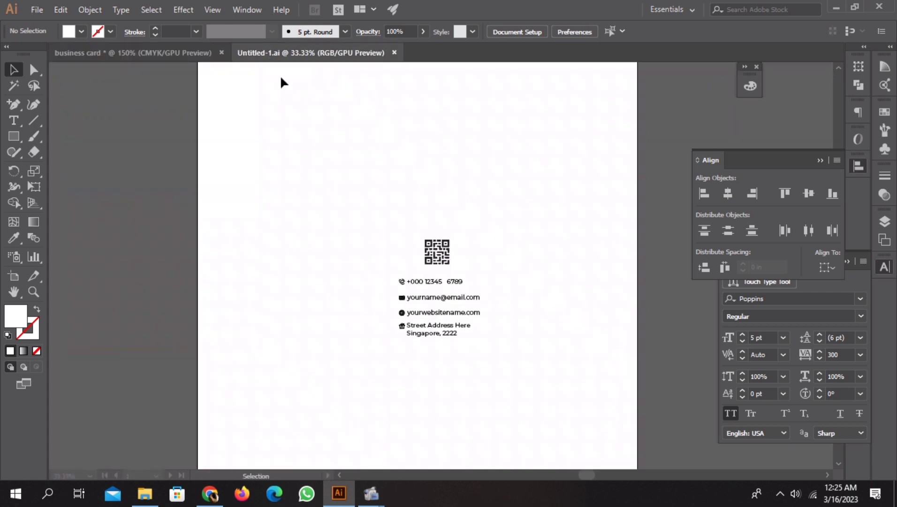
left_click(407, 284)
scroll(404, 281, "up", 2, "alt")
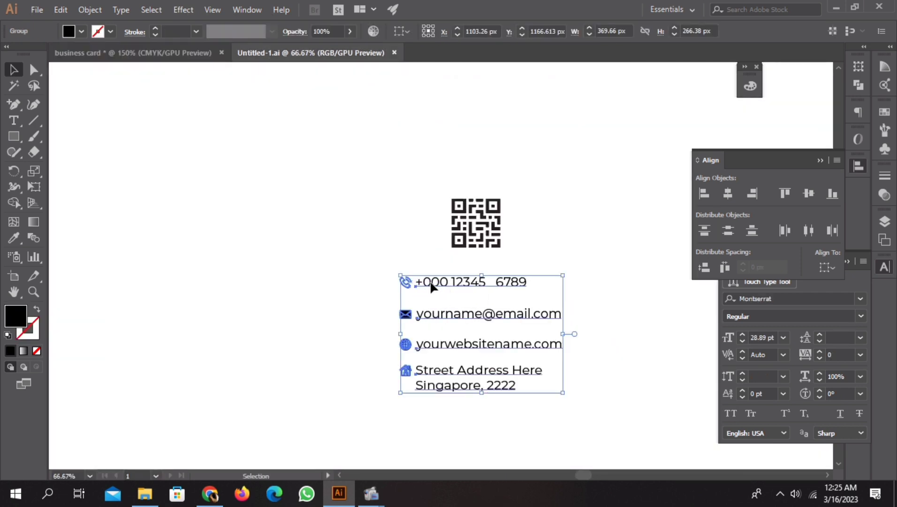
left_click_drag(432, 286, 168, 66)
left_click_drag(348, 403, 349, 405)
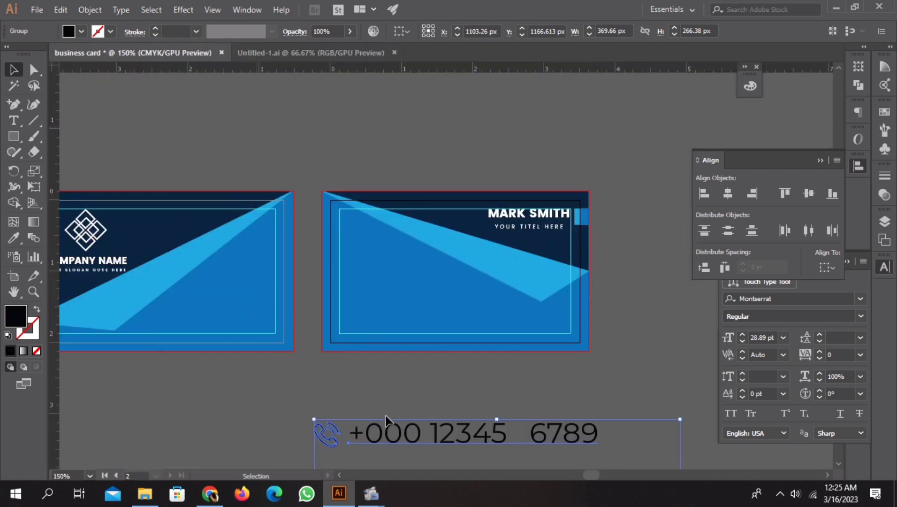
Scale down the contact details and place them on the right card's left side
scroll(375, 336, "down", 5)
left_click(303, 302)
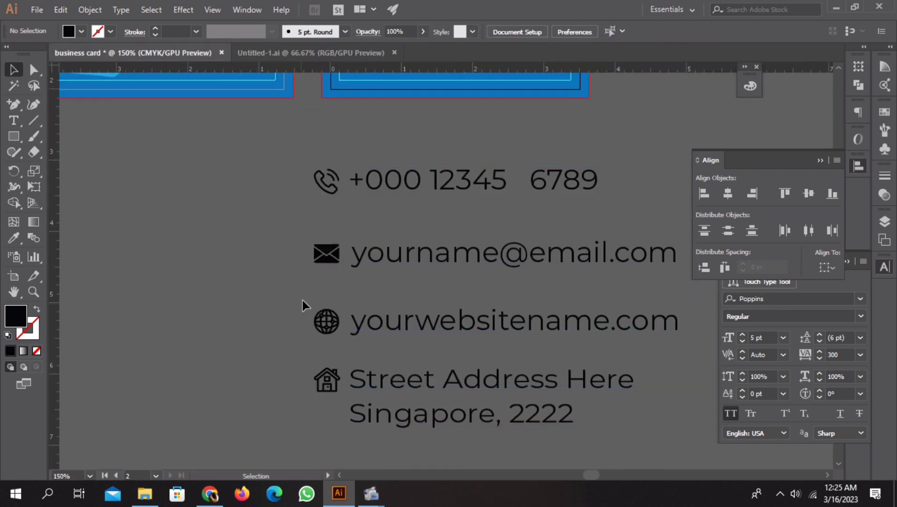
left_click(325, 321)
left_click_drag(315, 166, 337, 236)
left_click_drag(406, 243, 437, 254)
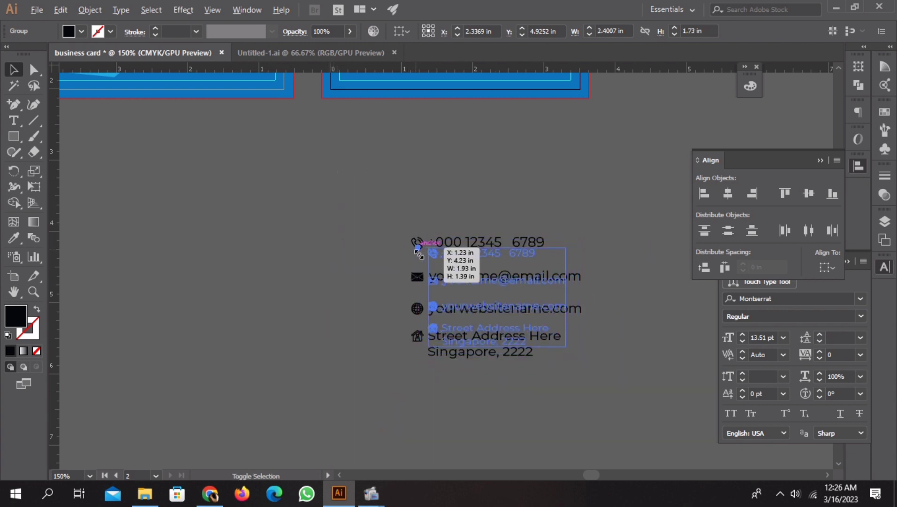
scroll(475, 335, "up", 3)
scroll(476, 364, "up", 1)
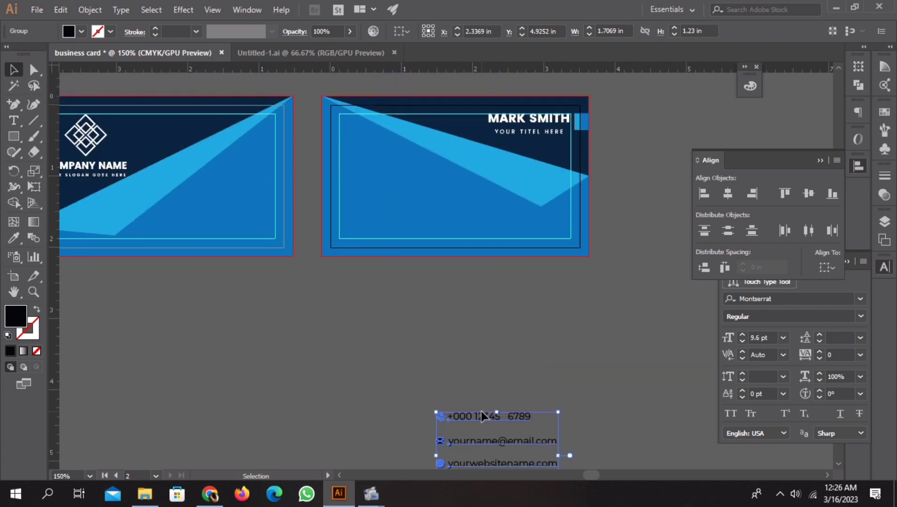
left_click_drag(479, 417, 384, 162)
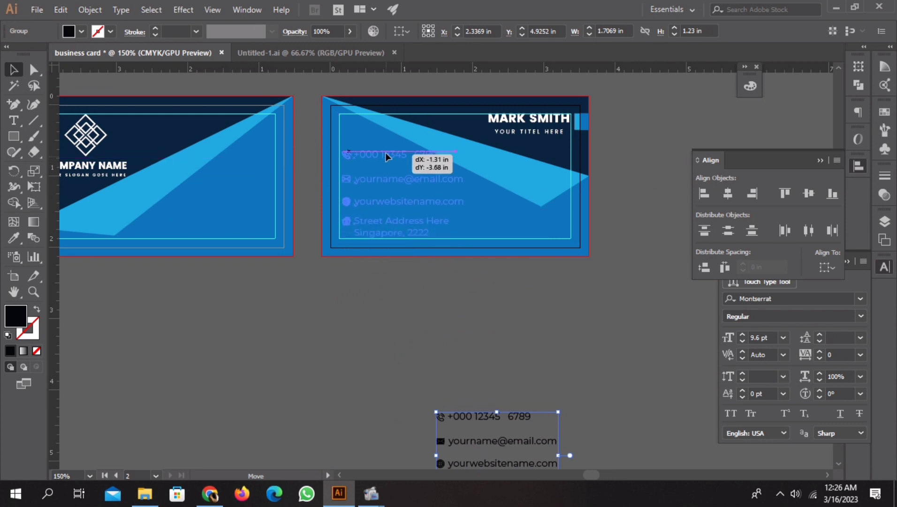
left_click_drag(385, 162, 386, 151)
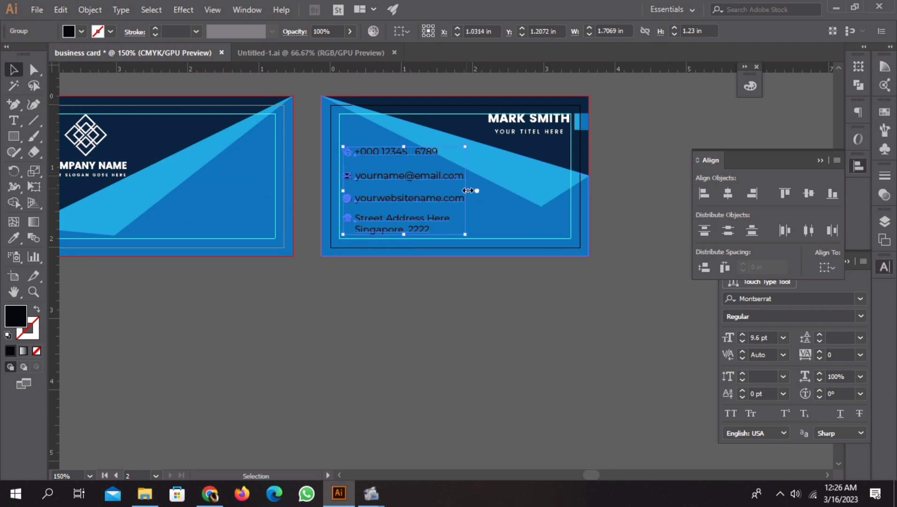
left_click_drag(465, 190, 377, 193)
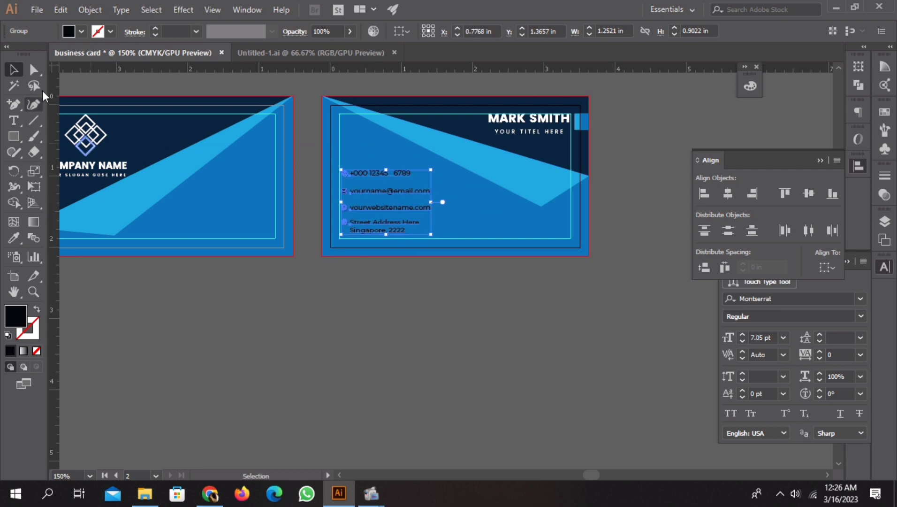
Make the contact details white and nudge them down slightly
left_click(81, 32)
left_click(27, 55)
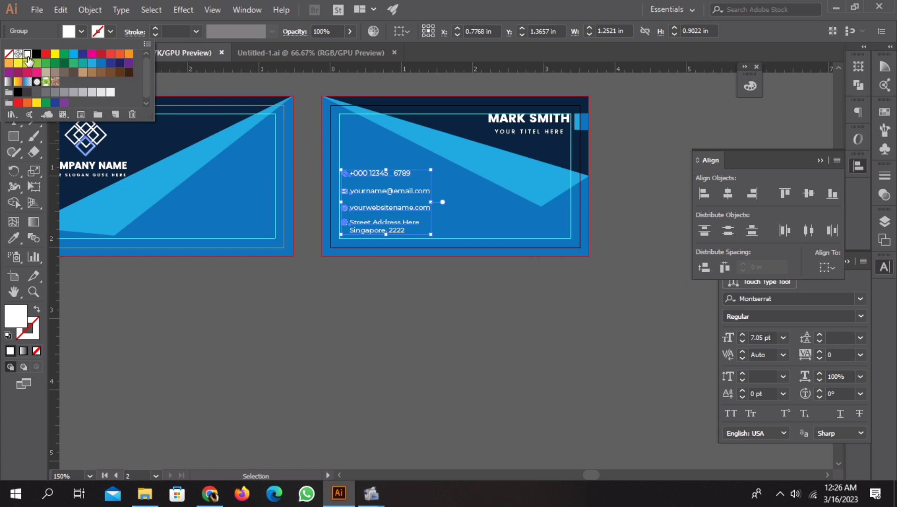
left_click(286, 335)
scroll(355, 266, "up", 1, "alt")
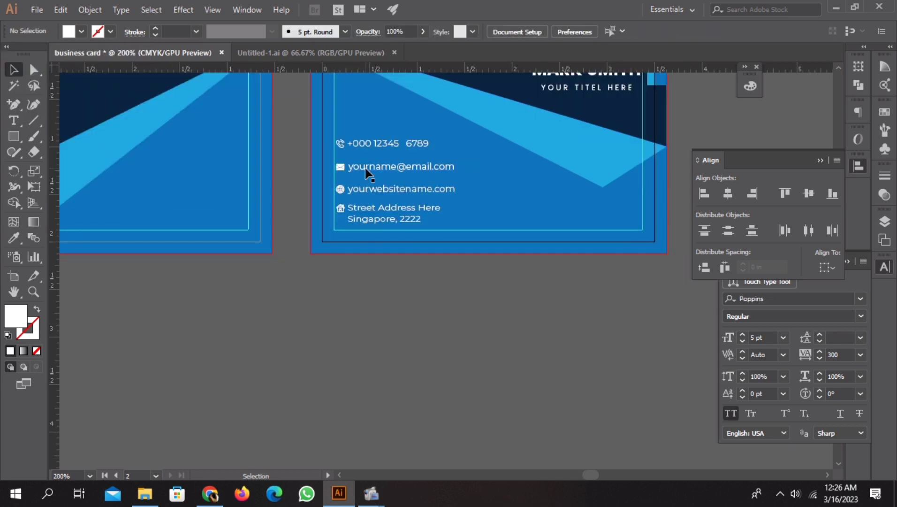
left_click(366, 173)
scroll(379, 289, "down", 1, "alt")
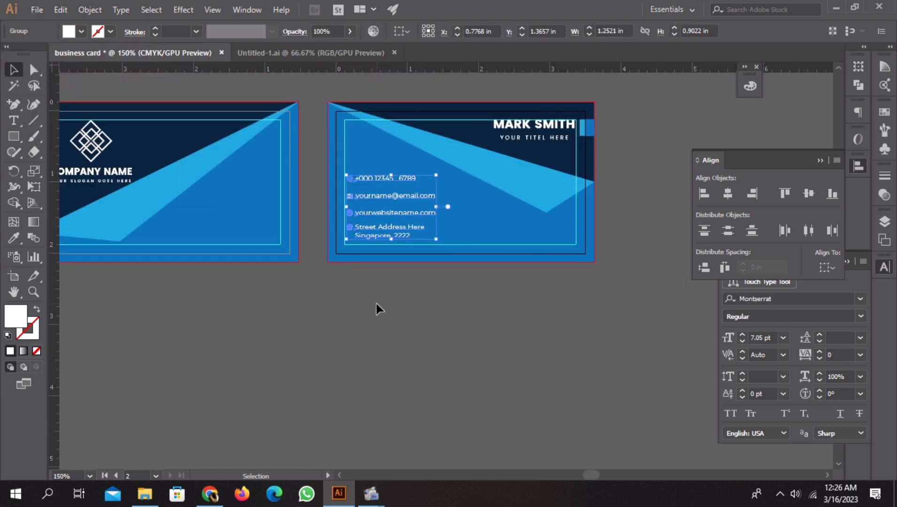
key("Down")
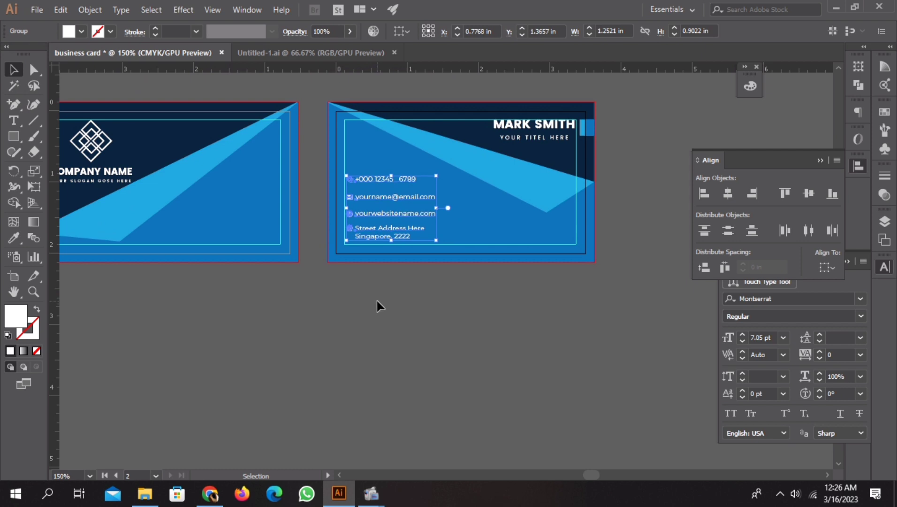
key("Down")
key("Down")
left_click(378, 303)
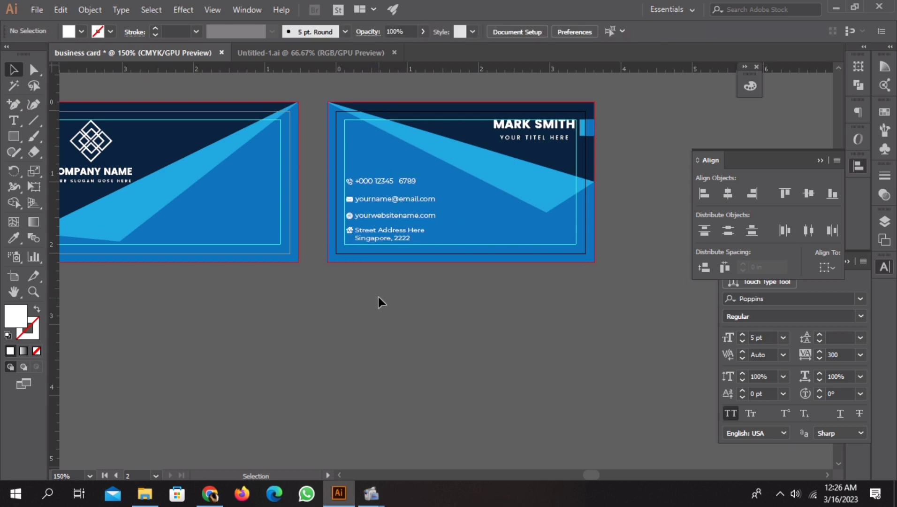
scroll(381, 283, "down", 1, "alt")
left_click(267, 54)
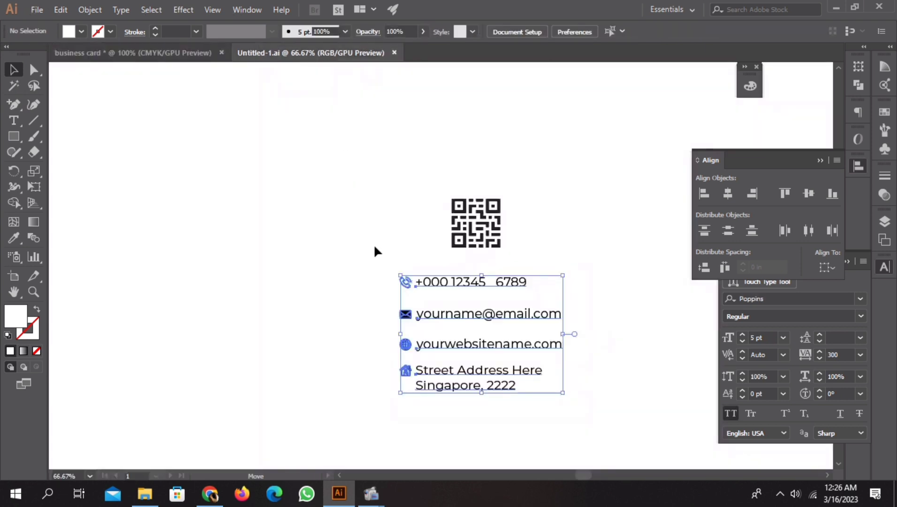
left_click(371, 240)
mouse_move(477, 223)
left_mouse_down()
mouse_move(265, 260)
mouse_move(305, 254)
left_mouse_up()
scroll(306, 253, "up", 1, "alt")
scroll(305, 254, "up", 1, "alt")
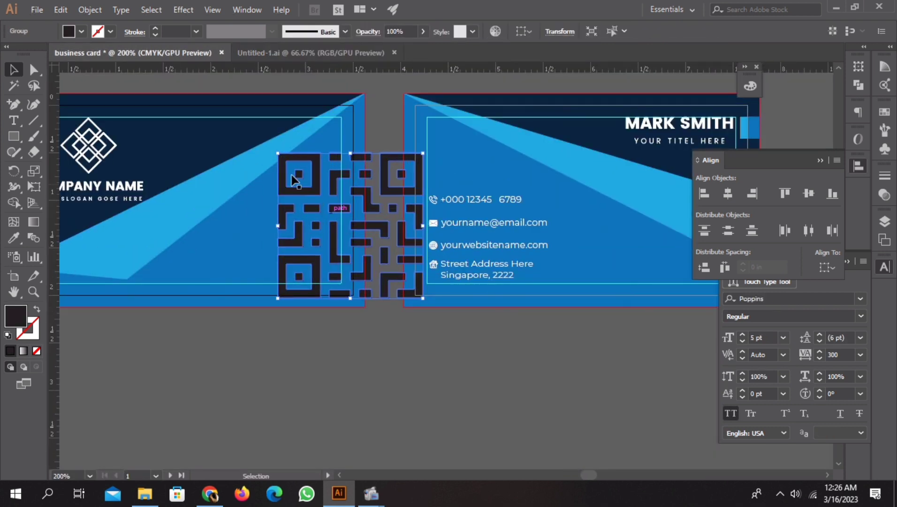
left_click_drag(278, 153, 305, 201)
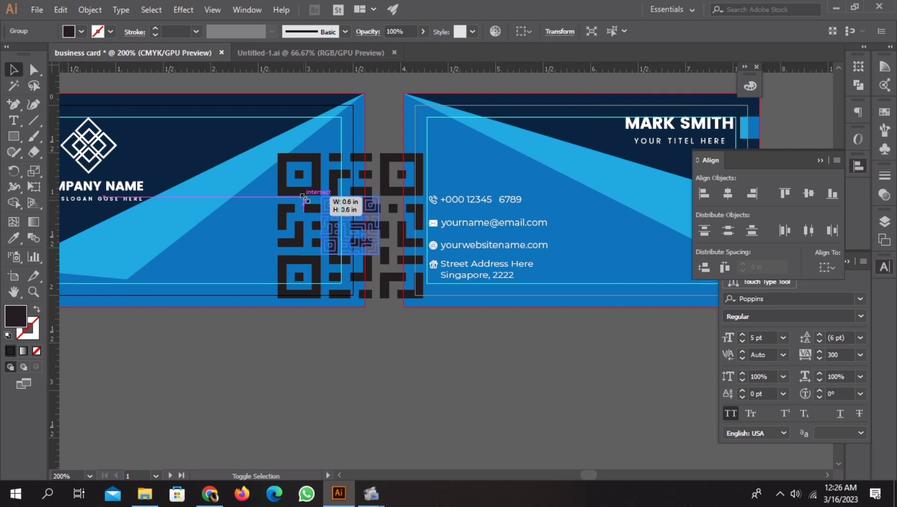
left_click_drag(310, 205, 322, 197)
left_click_drag(364, 233, 321, 260)
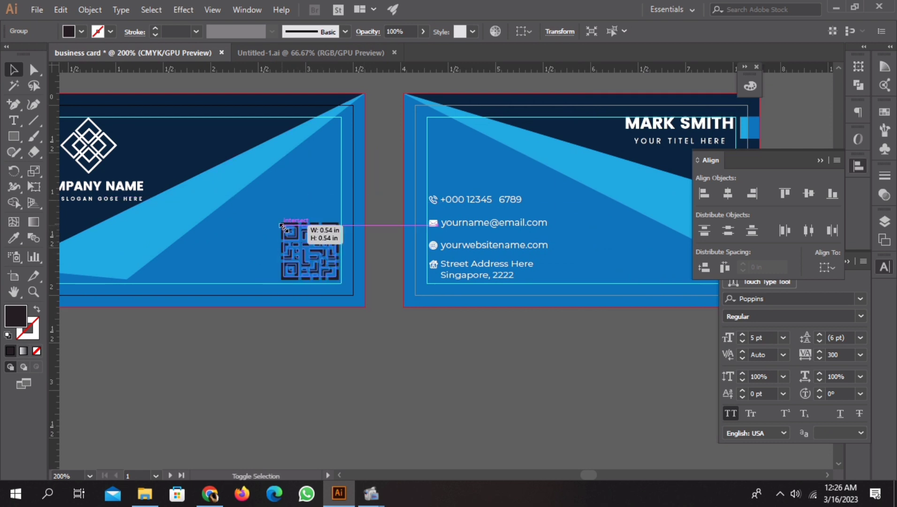
left_click(319, 345)
key("ctrl+minus")
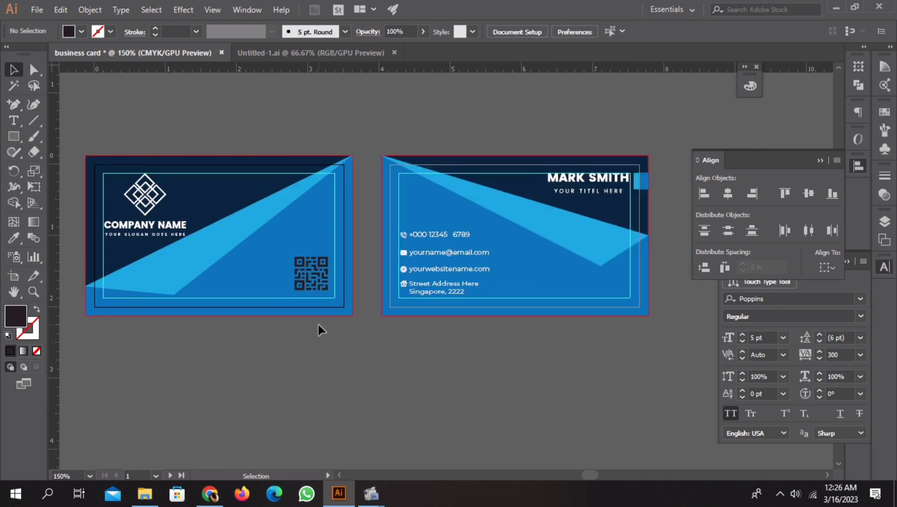
left_click_drag(303, 281, 598, 286)
key("ctrl+z")
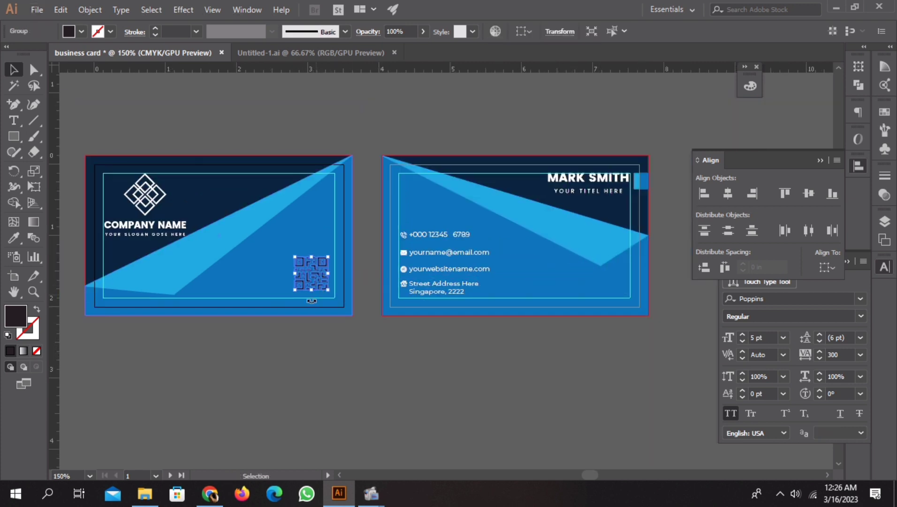
scroll(311, 301, "up", 2)
left_click_drag(311, 301, 331, 310)
scroll(329, 308, "up", 1)
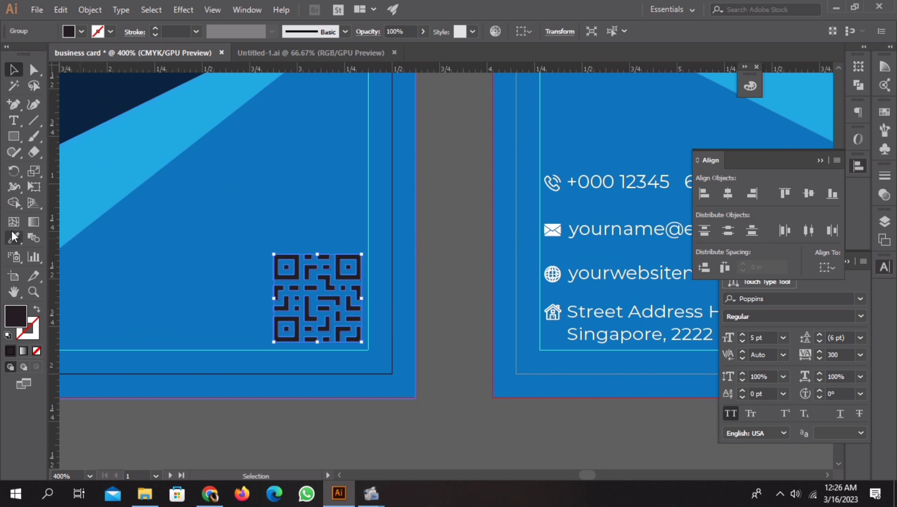
Draw a square over the QR code, fill it light blue, and set it behind the QR
left_click(13, 136)
mouse_move(271, 252)
left_mouse_down()
mouse_move(297, 290)
mouse_move(367, 344)
left_mouse_up()
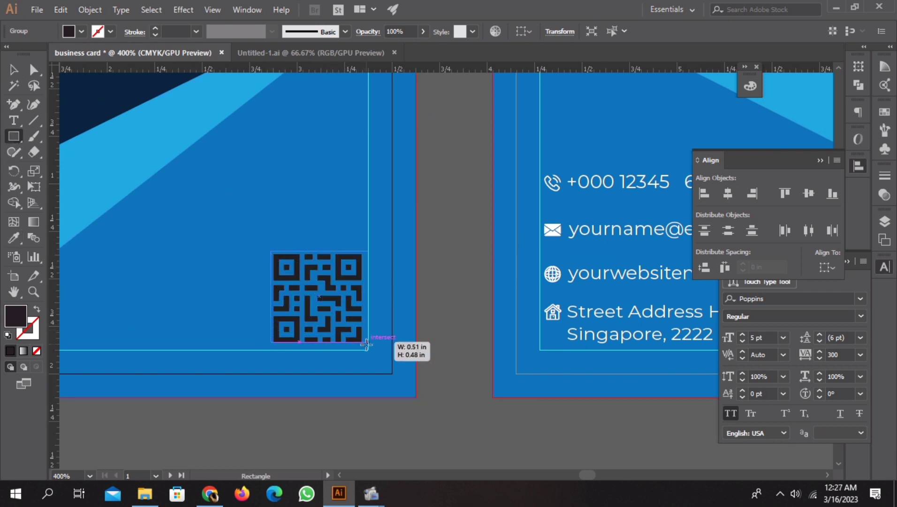
left_click_drag(366, 344, 364, 344)
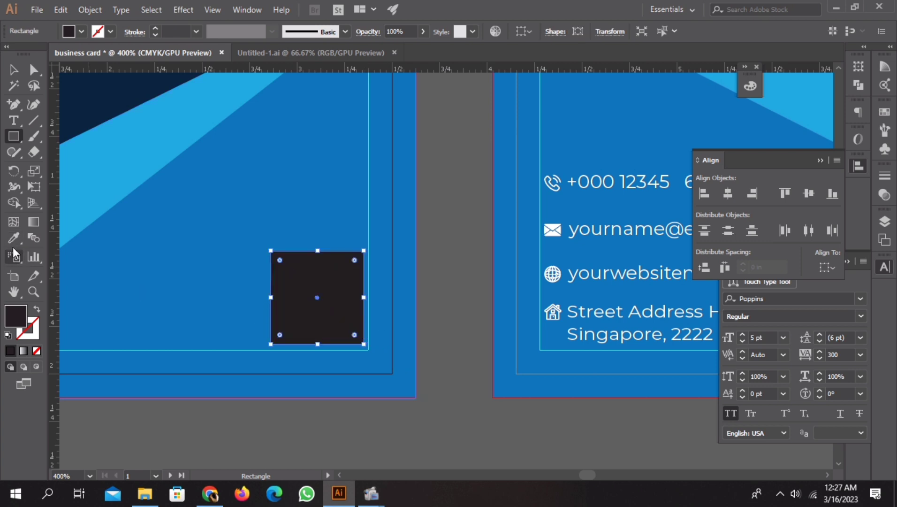
left_click(14, 238)
left_click(83, 171)
left_click(14, 70)
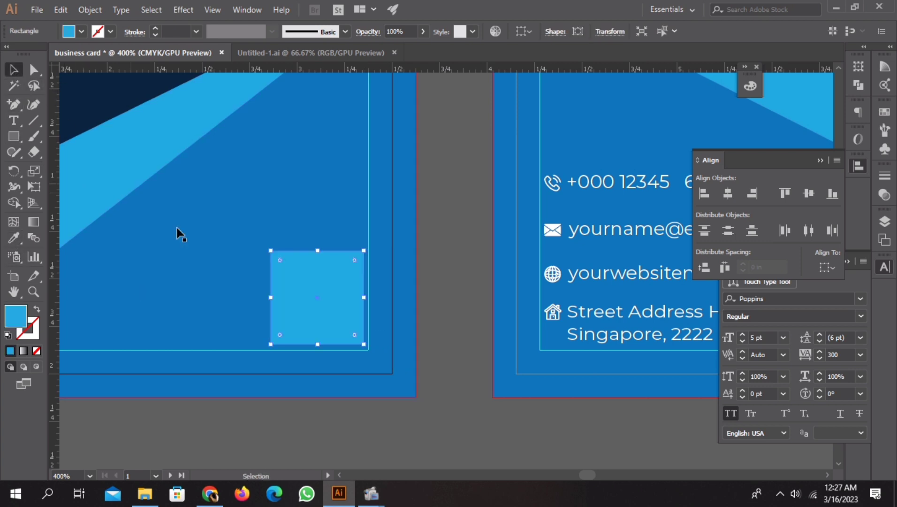
key("a")
key("ctrl+f")
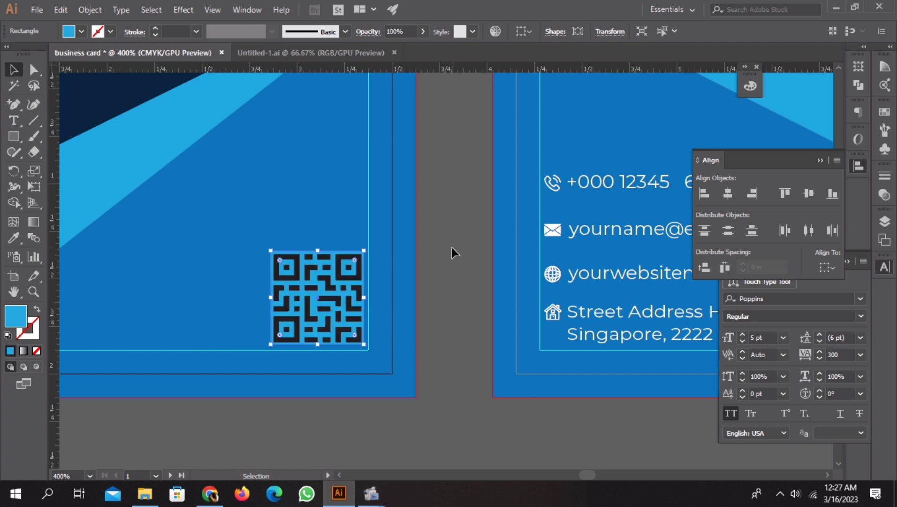
left_click(451, 247)
key("ctrl+1")
left_click_drag(457, 381, 392, 348)
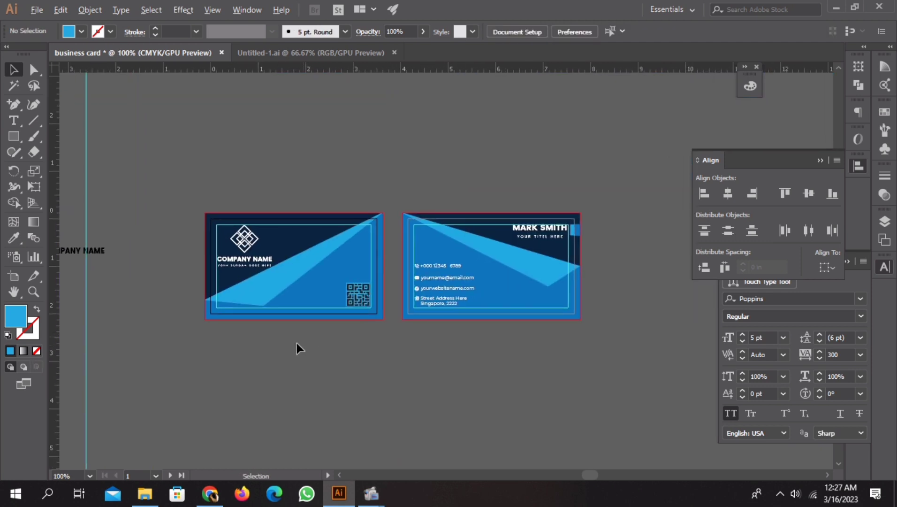
Fill the QR code white
scroll(329, 348, "left", 3)
scroll(445, 305, "up", 4)
left_click(394, 292)
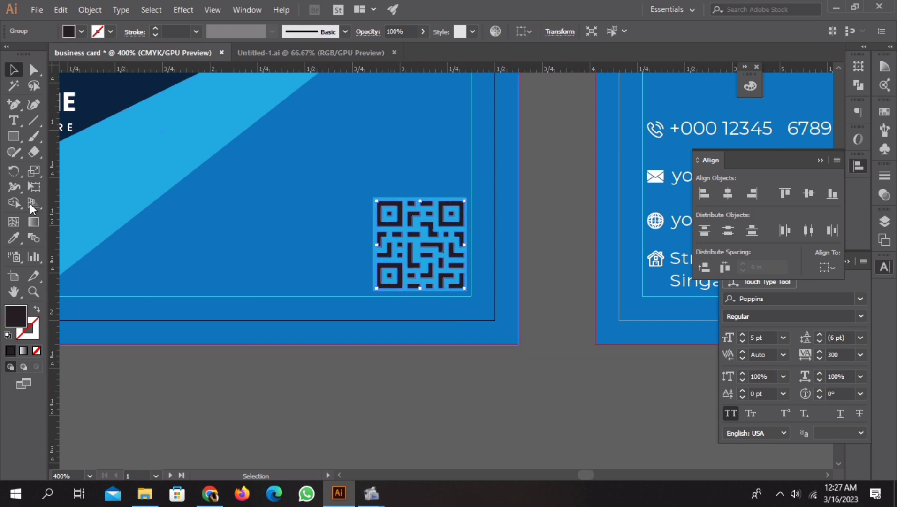
left_click(66, 34)
left_click(26, 60)
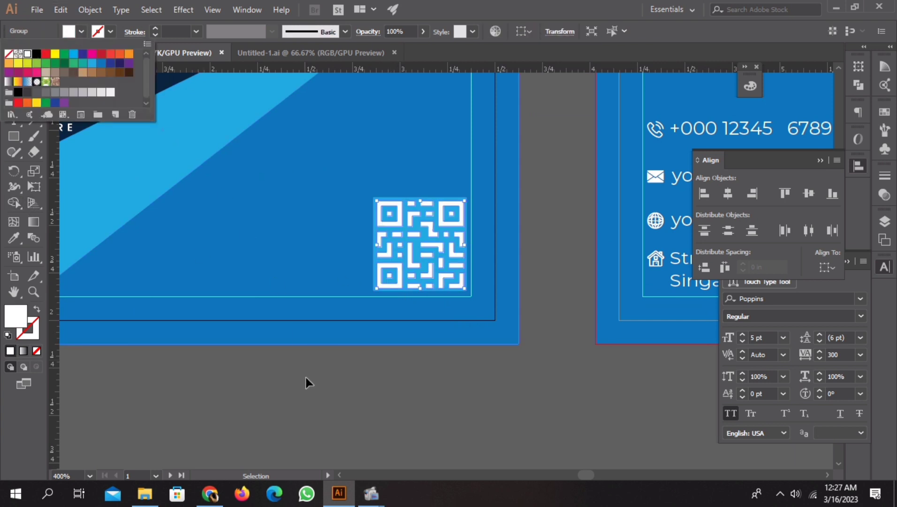
left_click(305, 403)
Delete the stray COMPANY NAME text beside the artboard
scroll(319, 394, "down", 4)
scroll(371, 416, "down", 1)
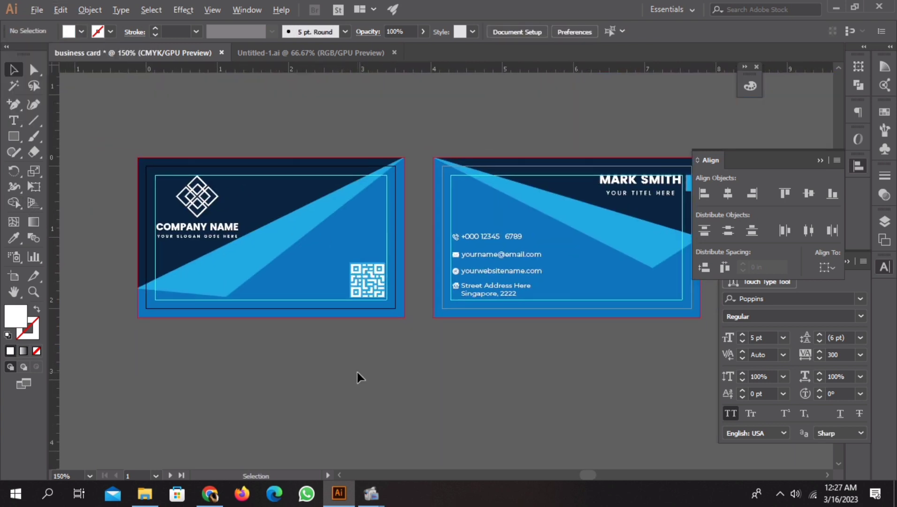
scroll(357, 375, "down", 2)
scroll(254, 376, "left", 2)
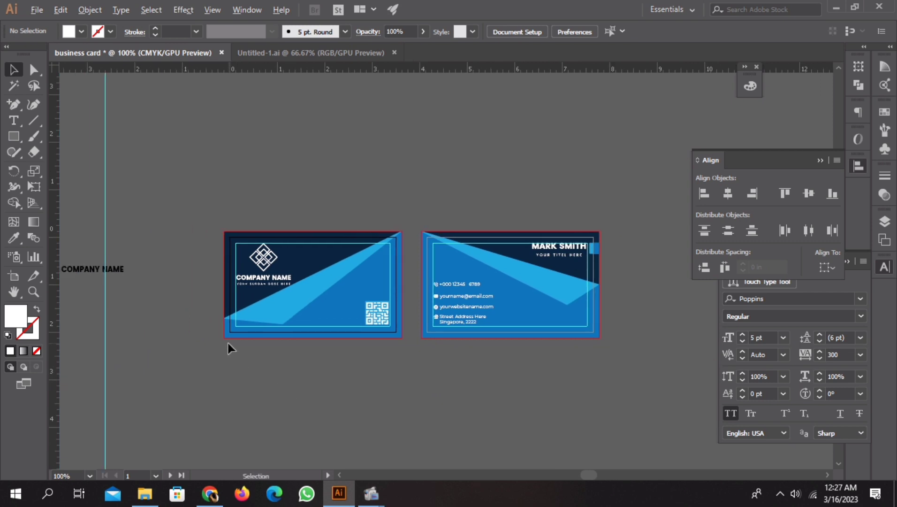
left_click(115, 275)
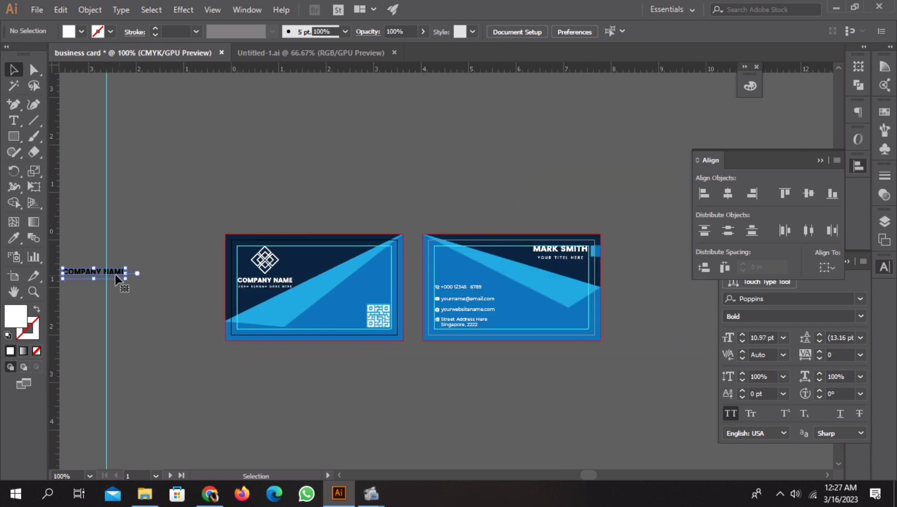
key("Delete")
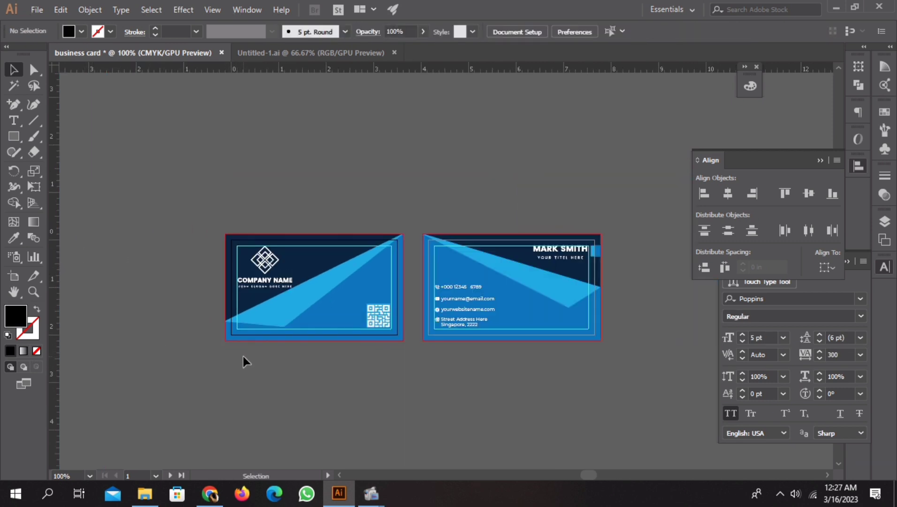
key("ctrl+0")
Collapse the Align and Character panels, select the front card artwork, then go to the Photoshop mockup
left_click(820, 160)
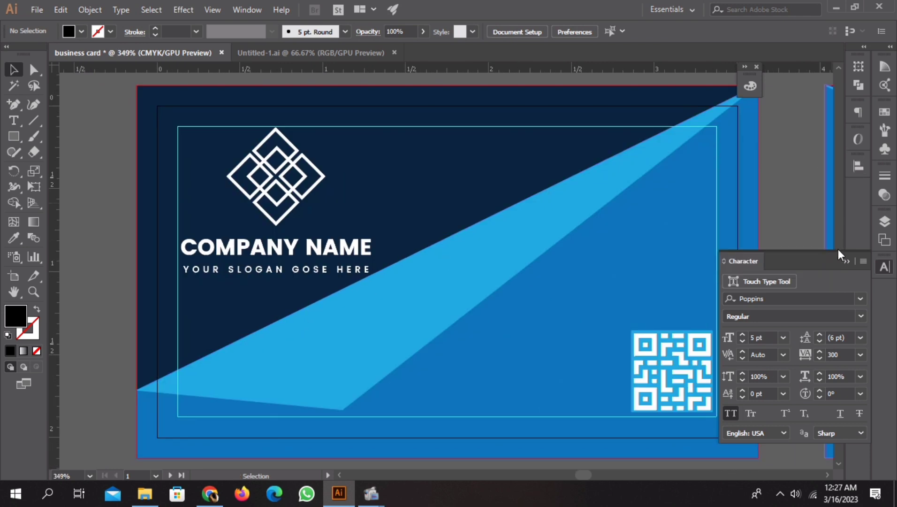
left_click(842, 258)
scroll(547, 265, "down", 1)
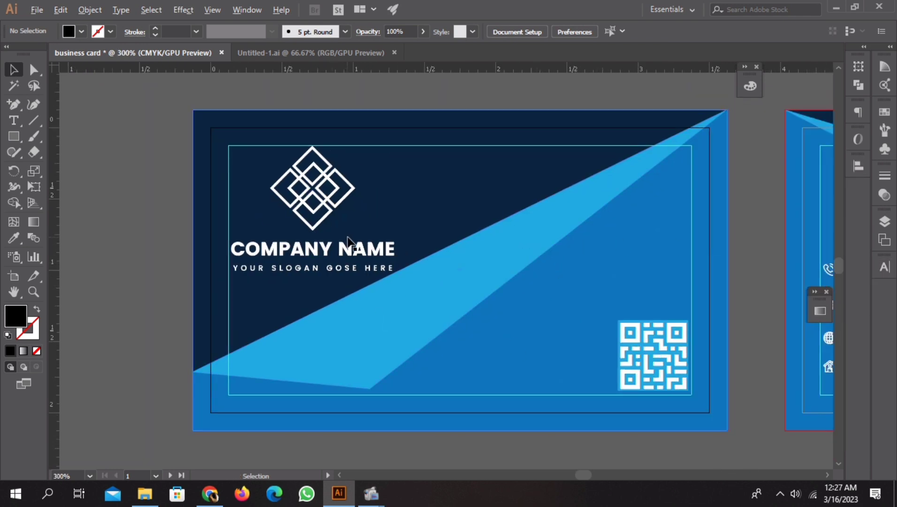
scroll(347, 240, "down", 1)
scroll(398, 280, "right", 2)
scroll(307, 157, "right", 3)
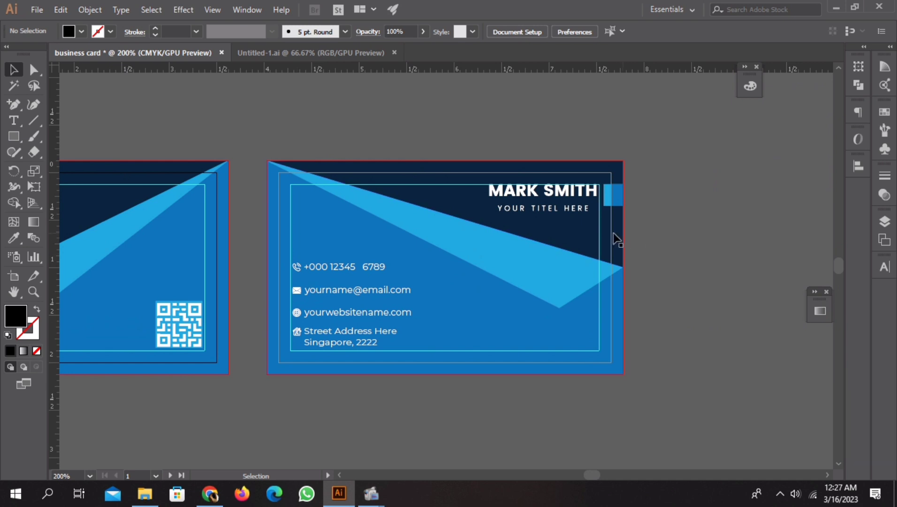
scroll(561, 207, "up", 2)
left_click(516, 185)
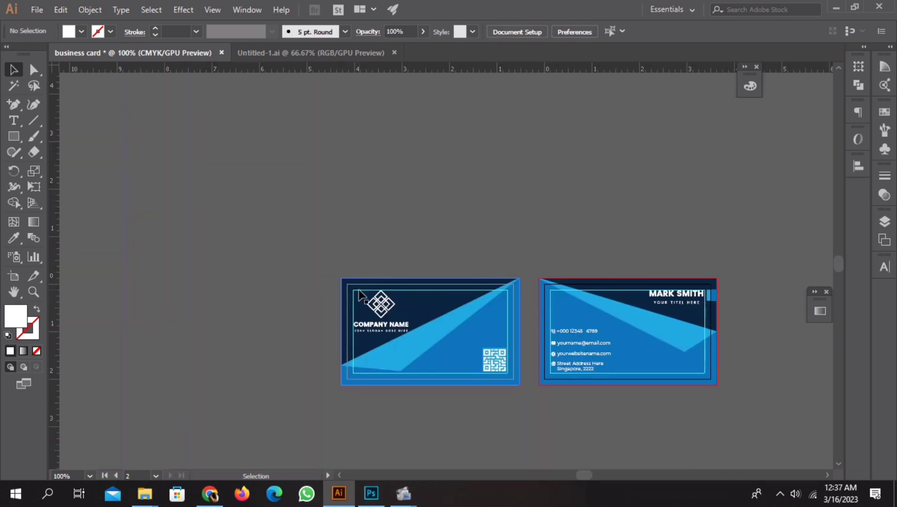
left_click_drag(357, 284, 274, 214)
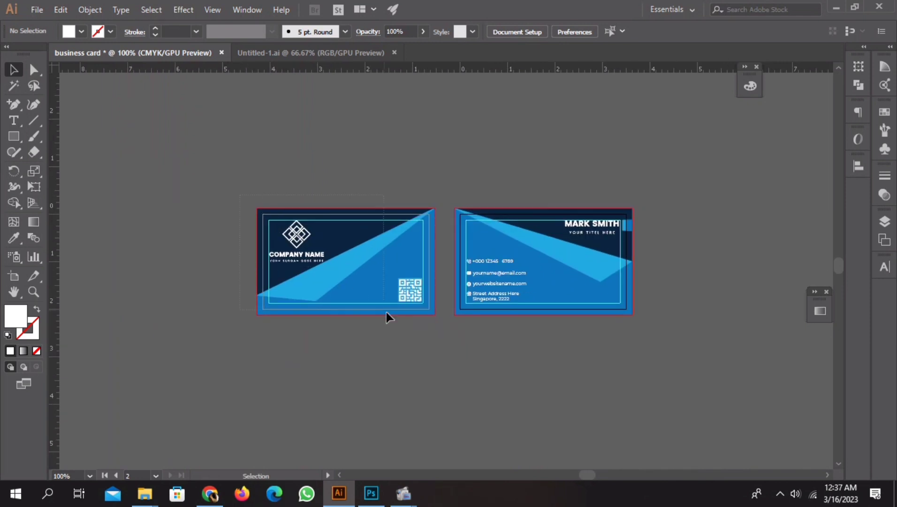
left_click_drag(439, 334, 441, 335)
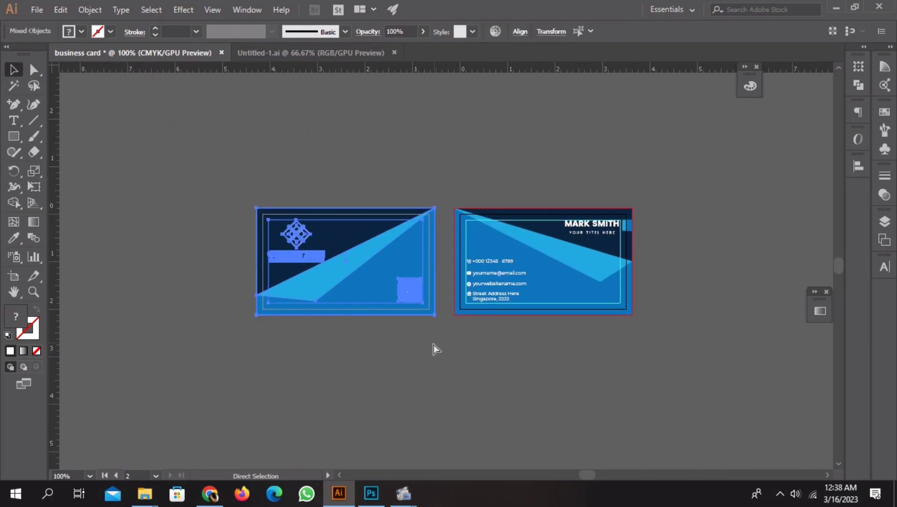
left_click(371, 493)
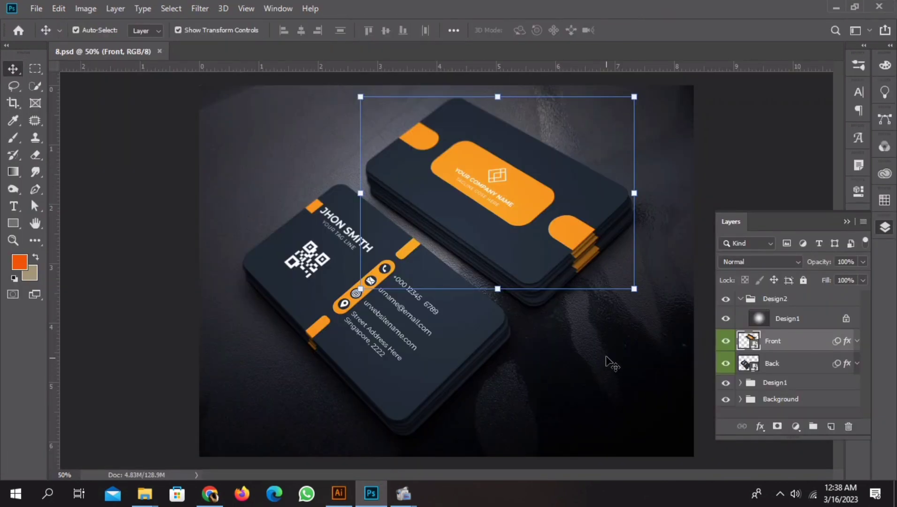
Paste the front card design into the front card's smart object and scale it to cover the card
double_click(754, 345)
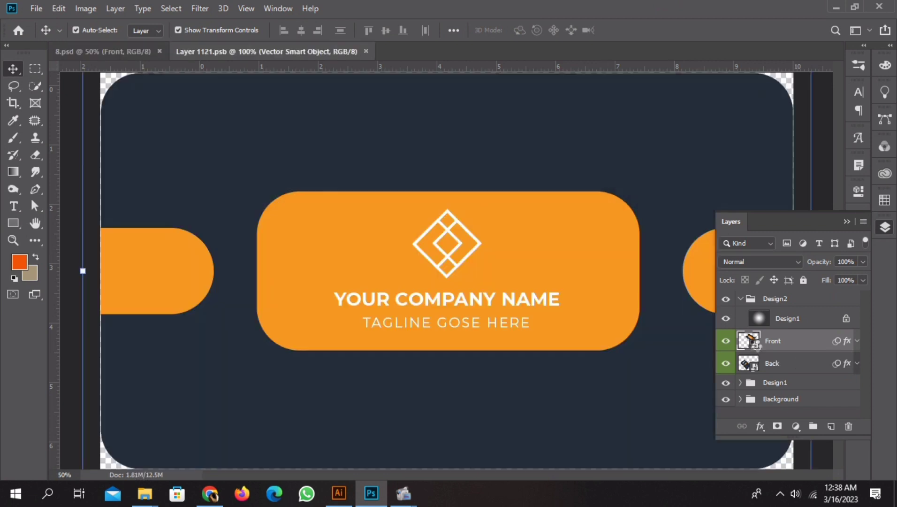
scroll(405, 279, "down", 3)
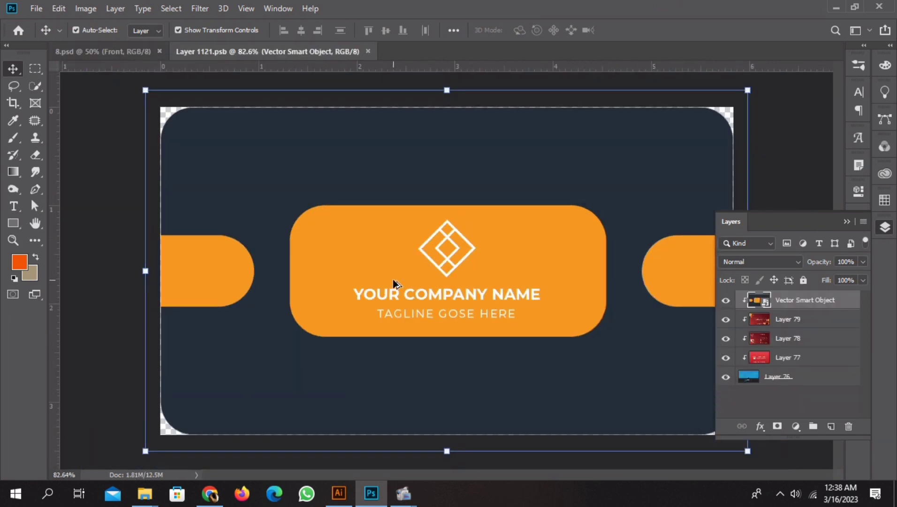
scroll(395, 282, "down", 2)
scroll(407, 295, "down", 1)
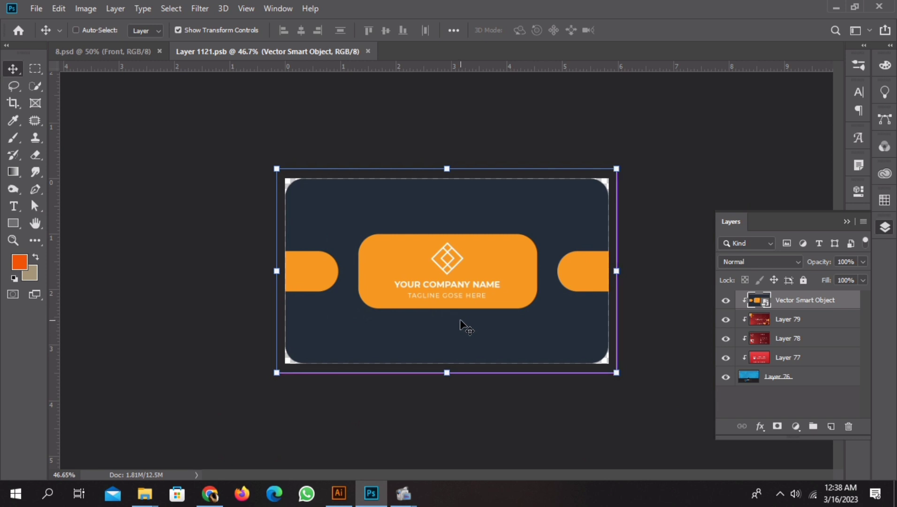
key("ctrl+v")
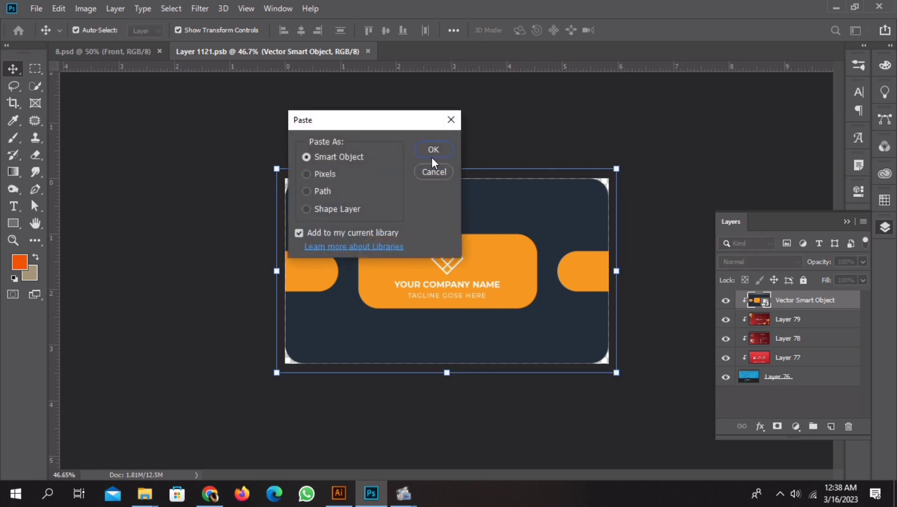
left_click(432, 154)
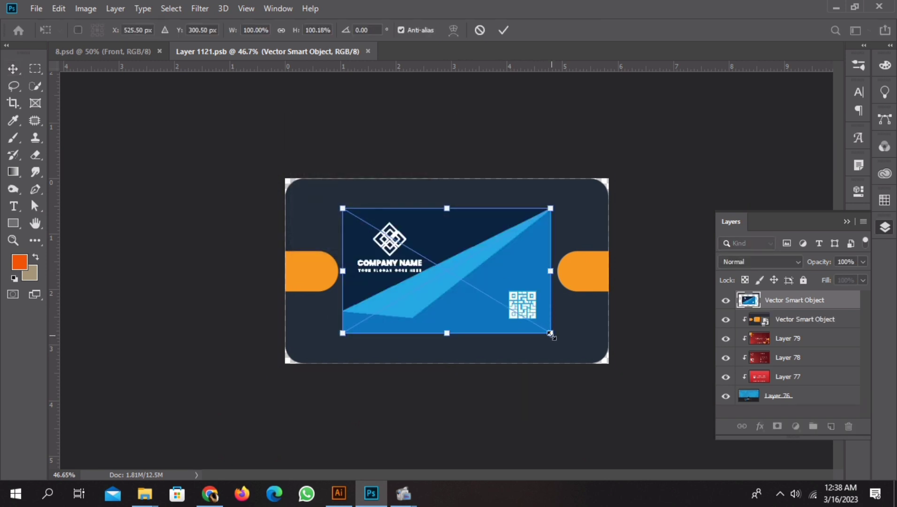
left_click_drag(551, 333, 616, 374)
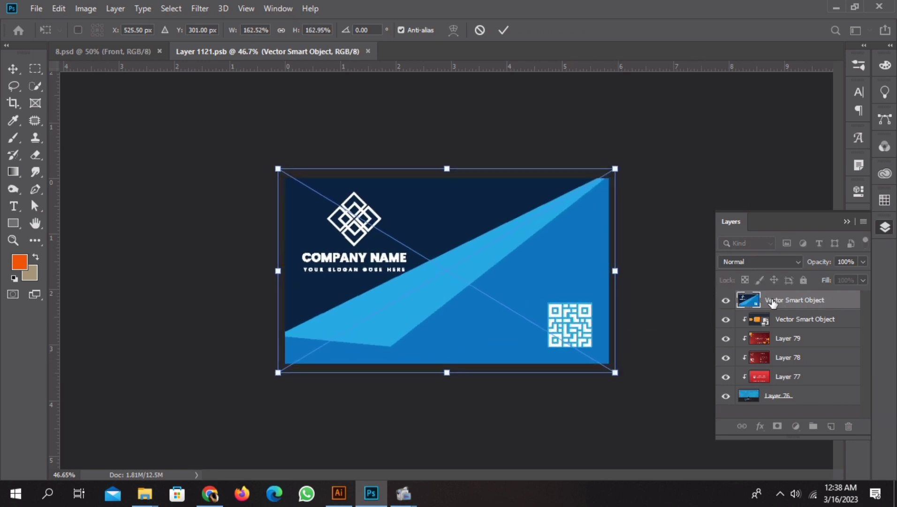
key("Return")
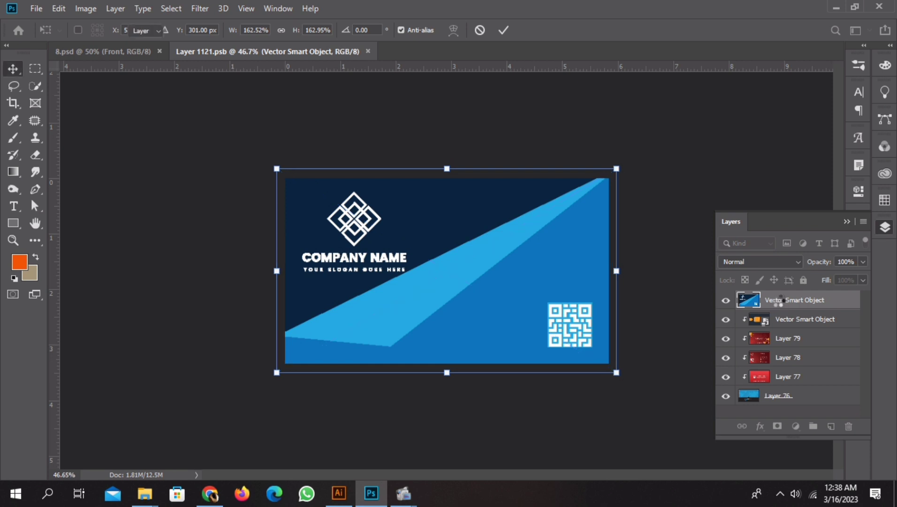
key("Return")
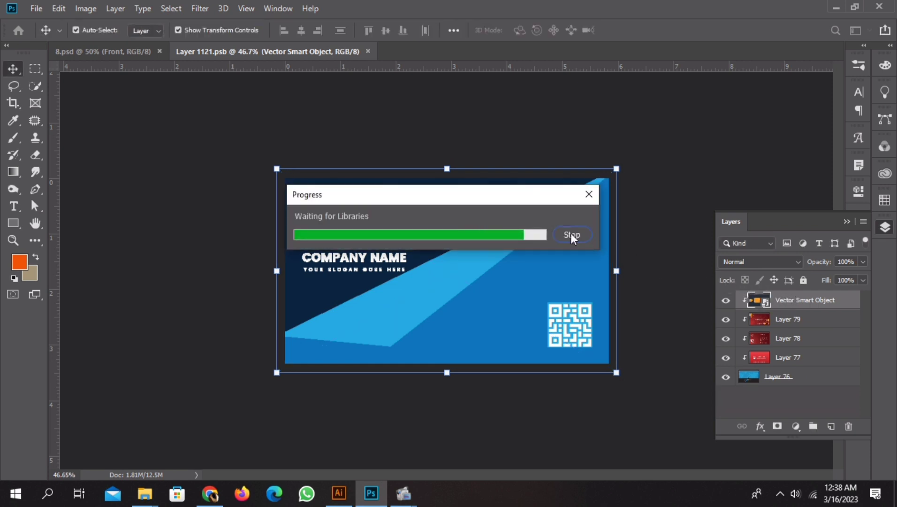
Clip the front design to the rounded card shape, then save and close the smart object
right_click(792, 305)
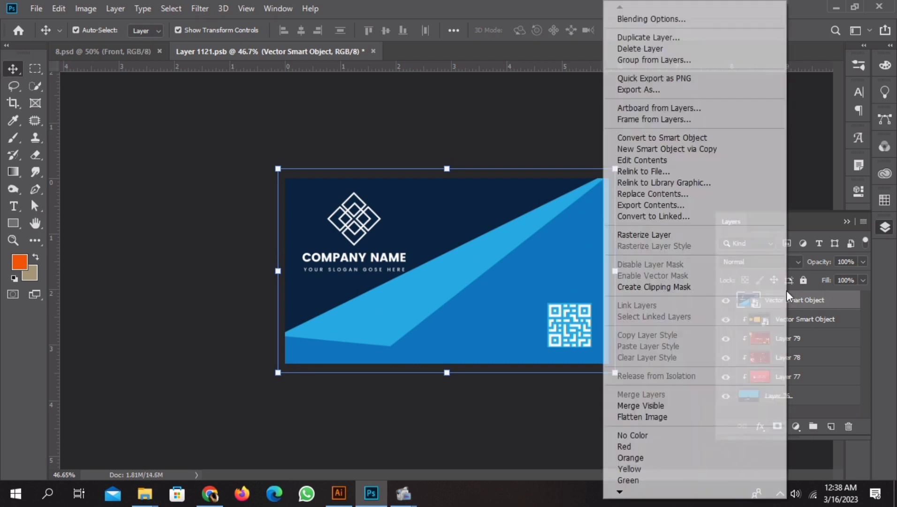
left_click(652, 287)
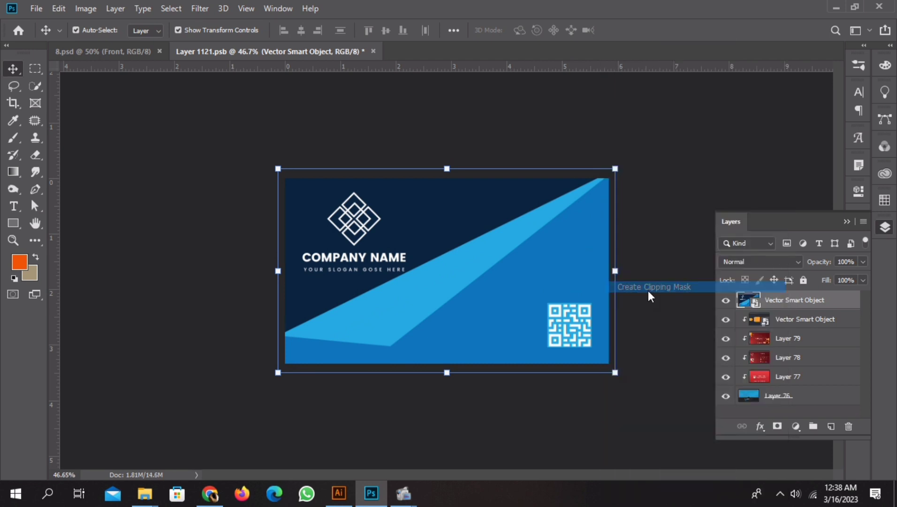
key("ctrl")
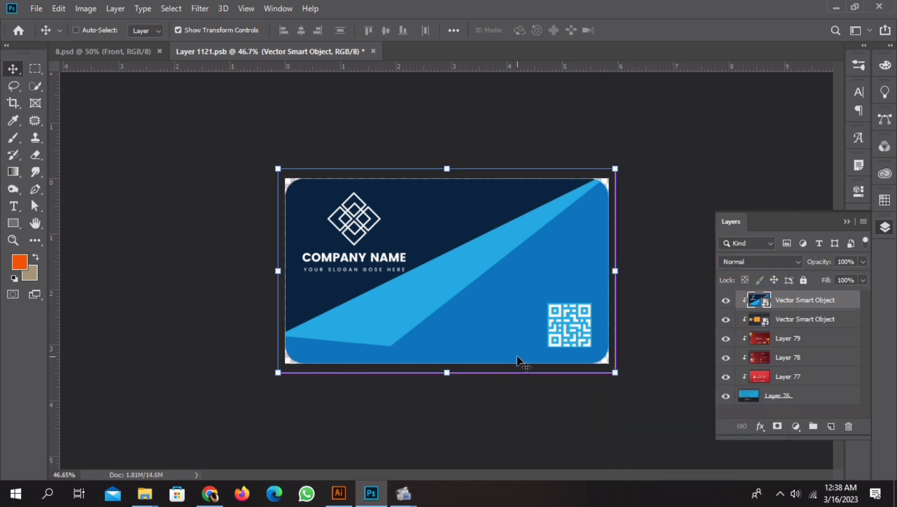
key("ctrl+s")
key("ctrl+w")
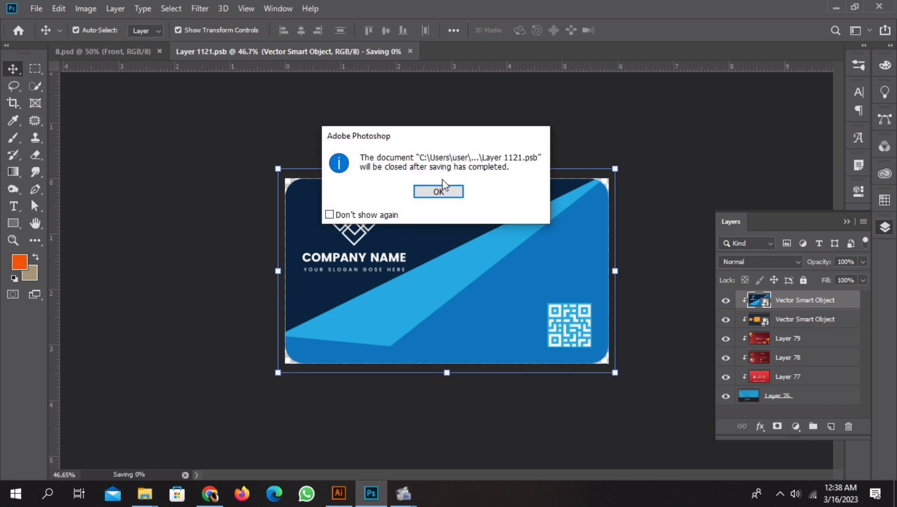
left_click(439, 191)
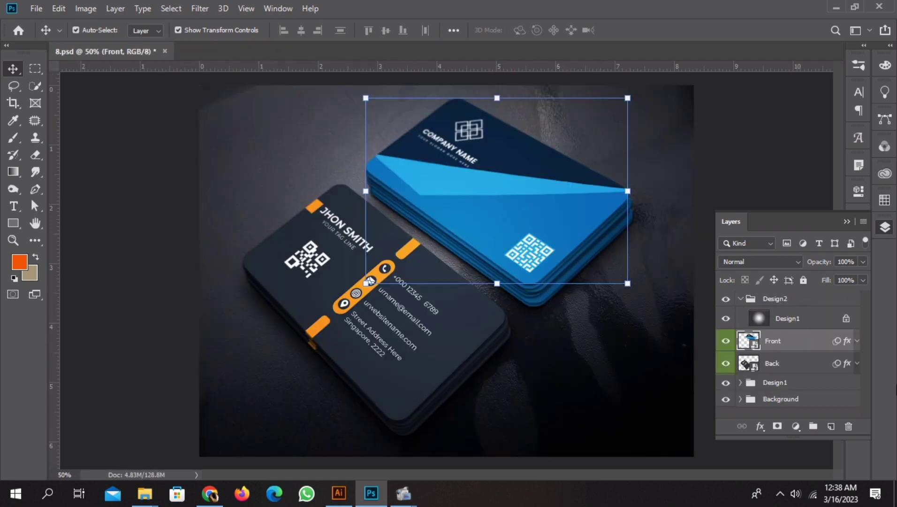
In Illustrator, select the whole back card design
left_click(339, 492)
left_click(445, 304)
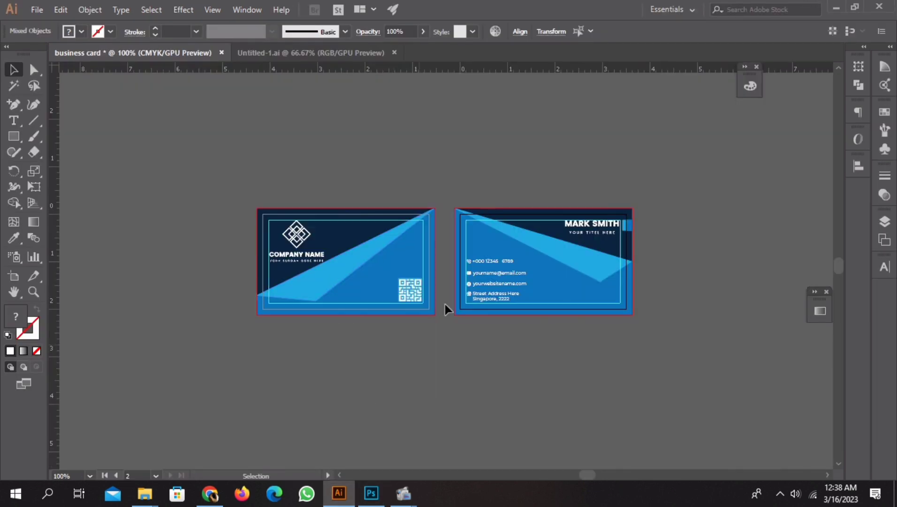
left_click_drag(639, 335, 629, 312)
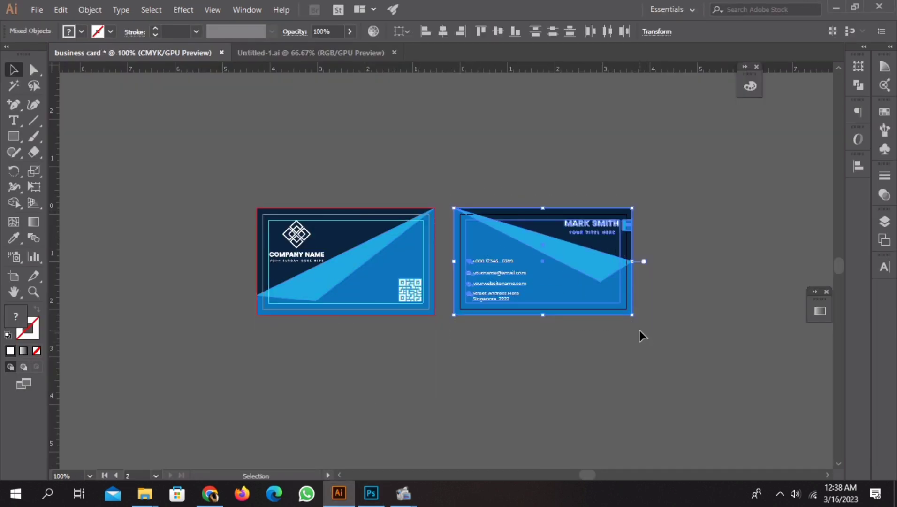
Paste the back design as a smart object into the Back card contents, enlarged to cover it
left_click(371, 493)
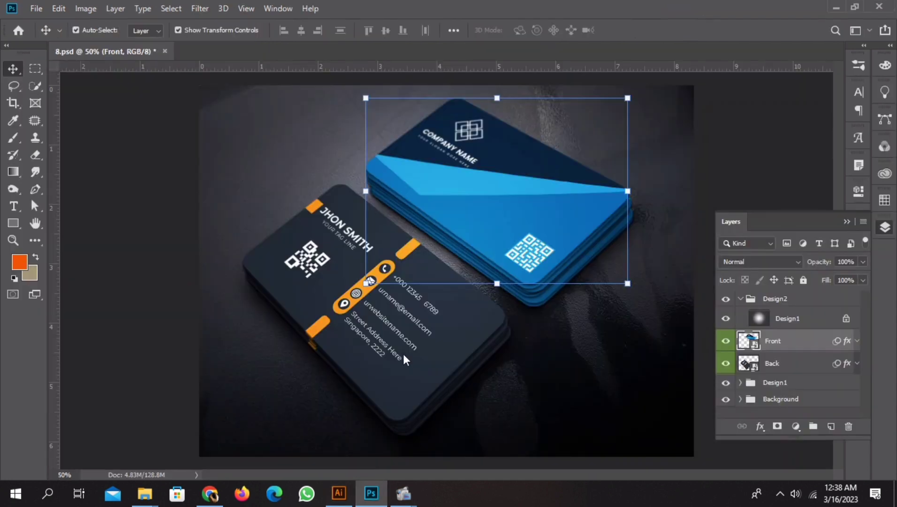
double_click(749, 364)
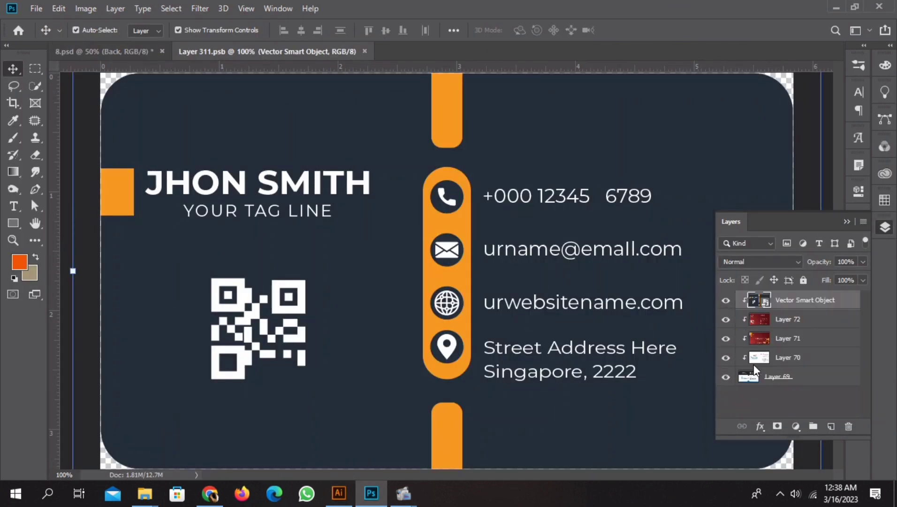
key("ctrl+0")
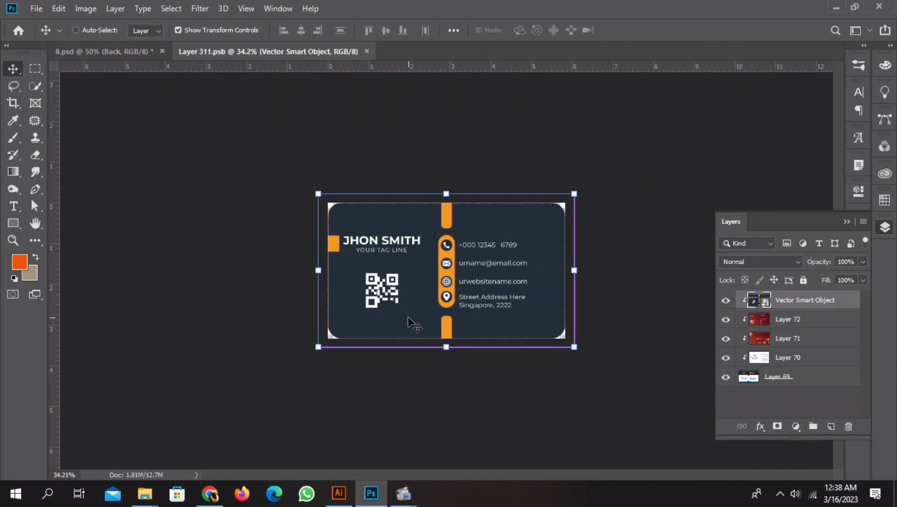
key("ctrl+v")
left_click(433, 149)
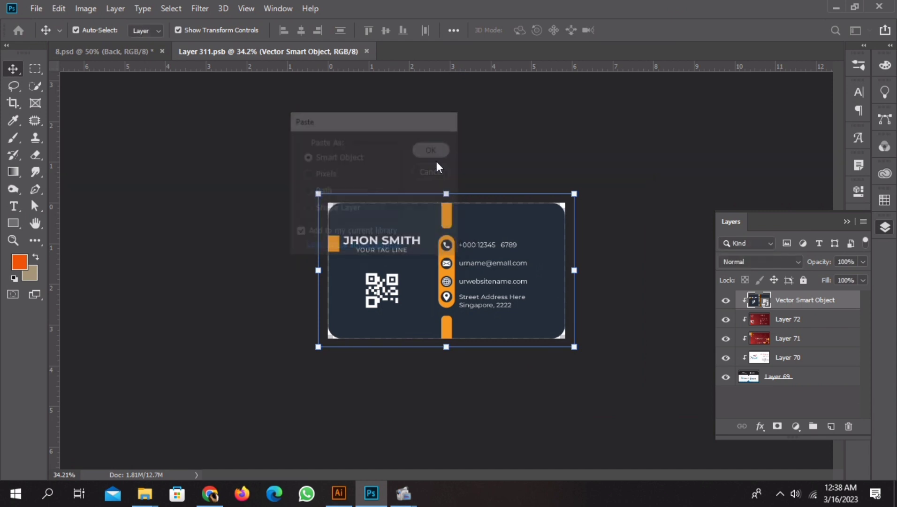
left_click_drag(522, 317, 570, 347)
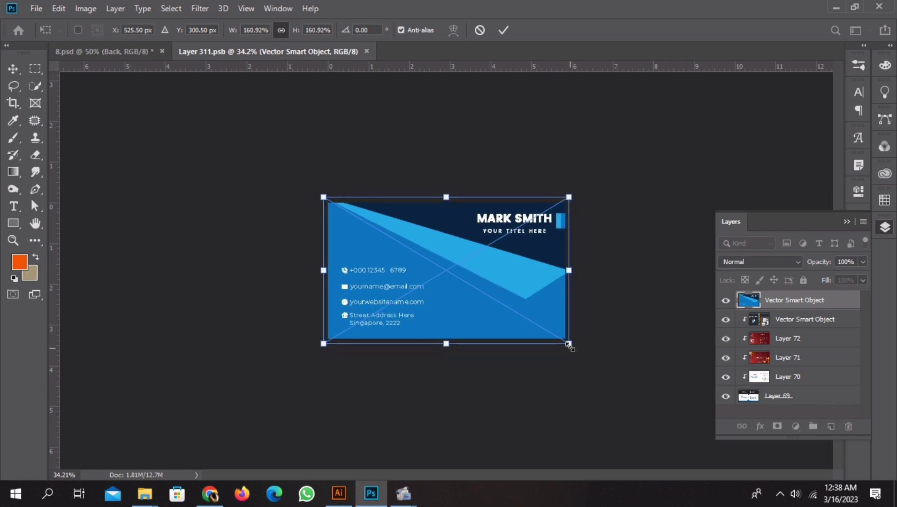
left_click(770, 303)
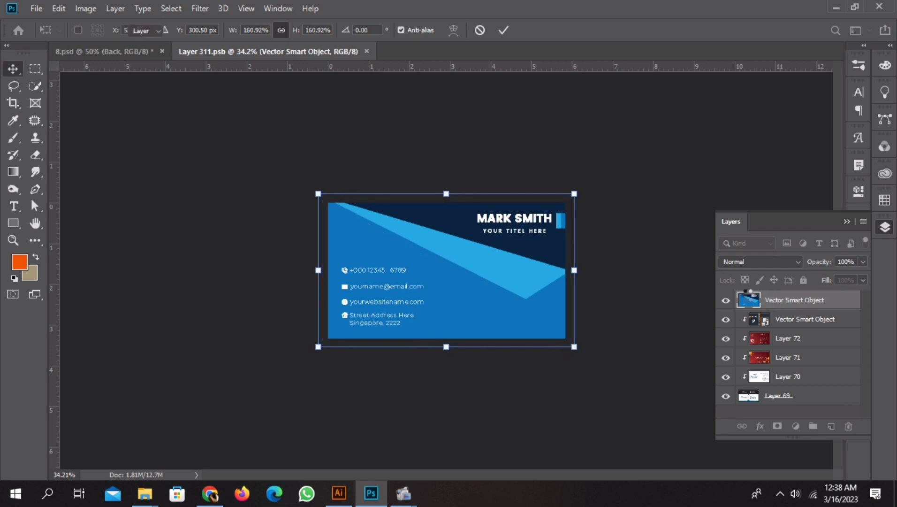
Clip the back design to the rounded card shape and save the Back card contents
left_click_drag(751, 296, 563, 289)
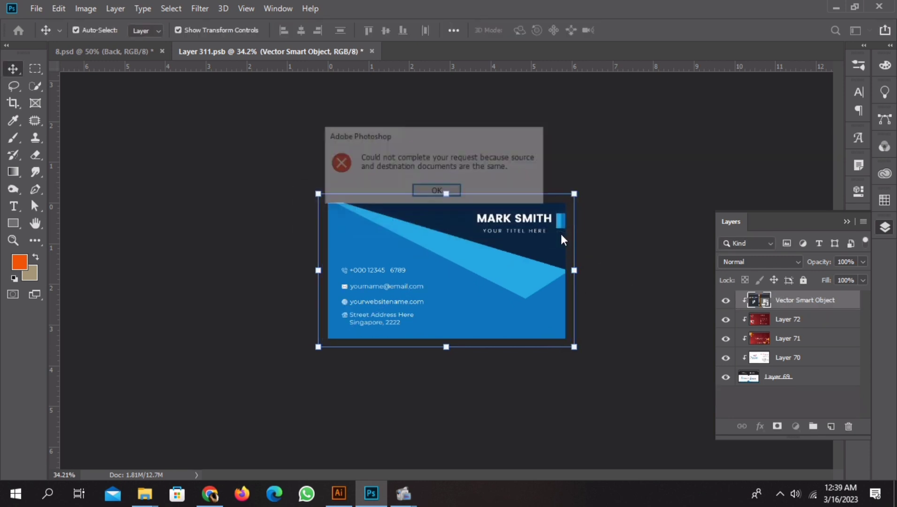
left_click(428, 193)
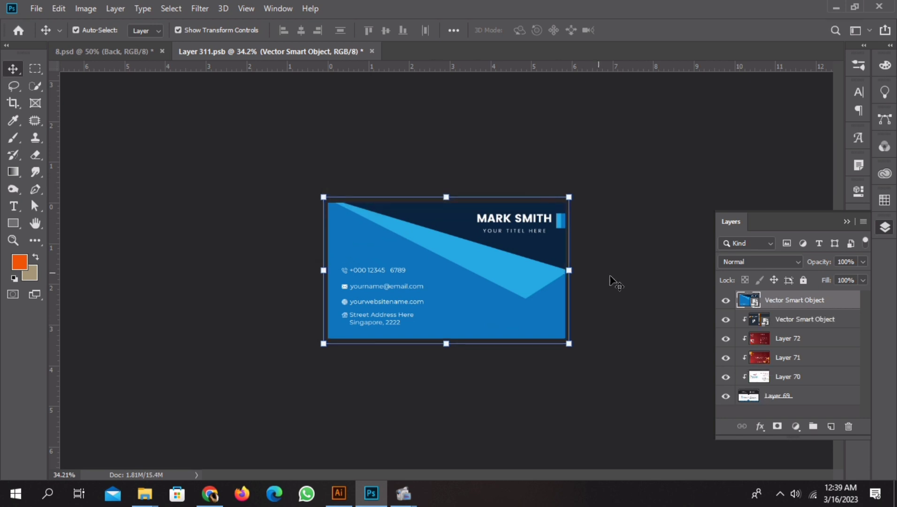
right_click(780, 303)
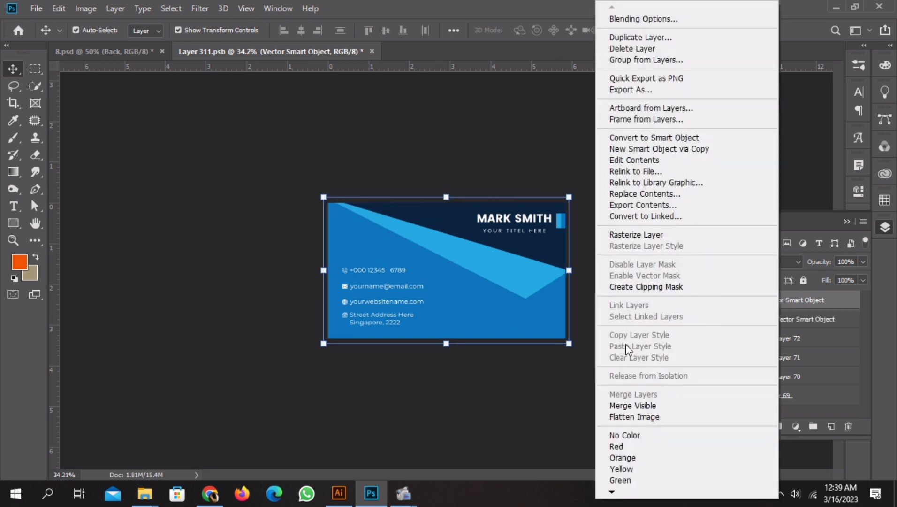
left_click(631, 287)
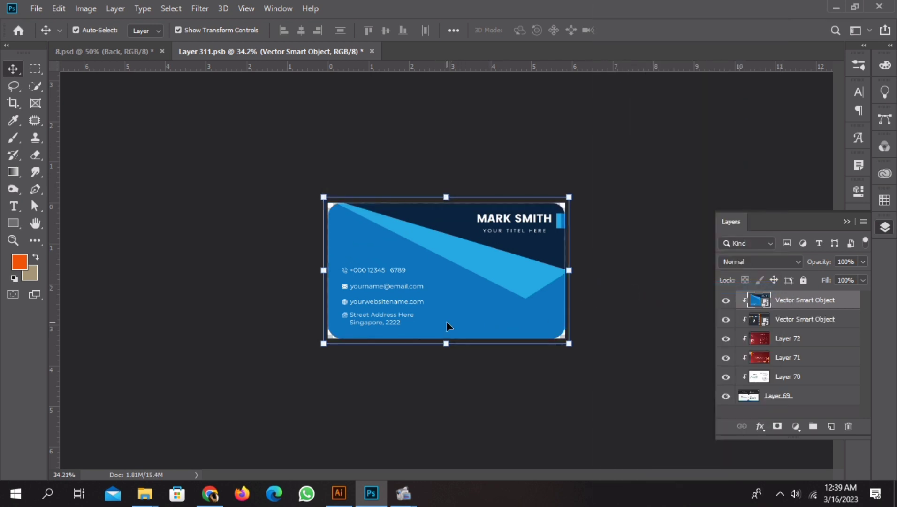
key("ctrl+s")
Close the back card contents, fit 8.psd on screen, collapse Layers, and zoom to inspect
key("ctrl+w")
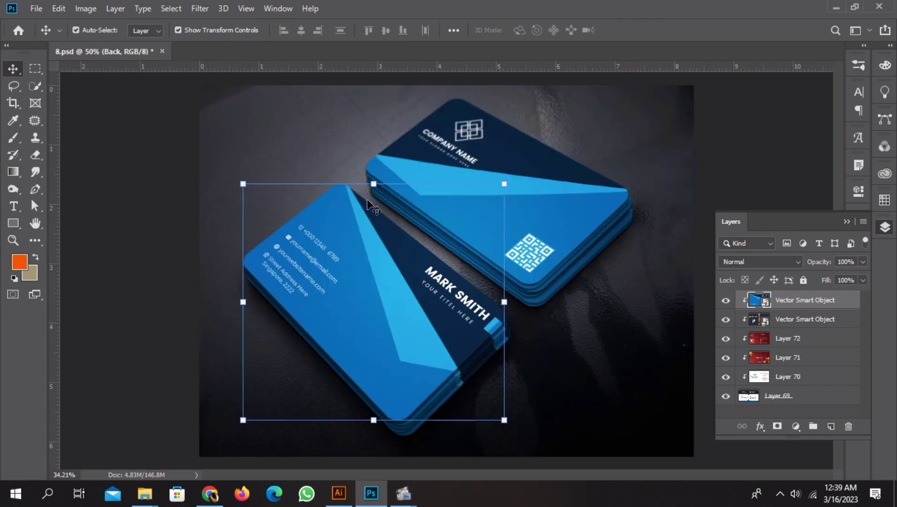
left_click(184, 233)
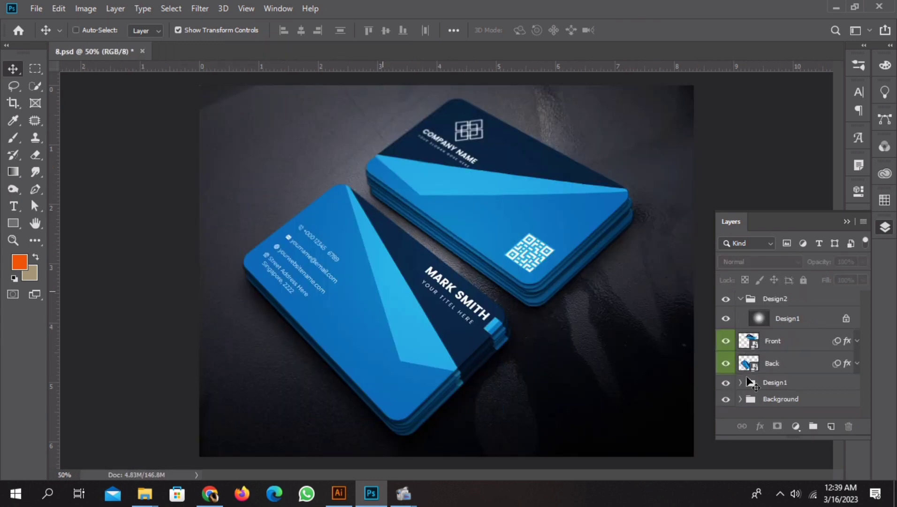
key("ctrl+0")
left_click(847, 221)
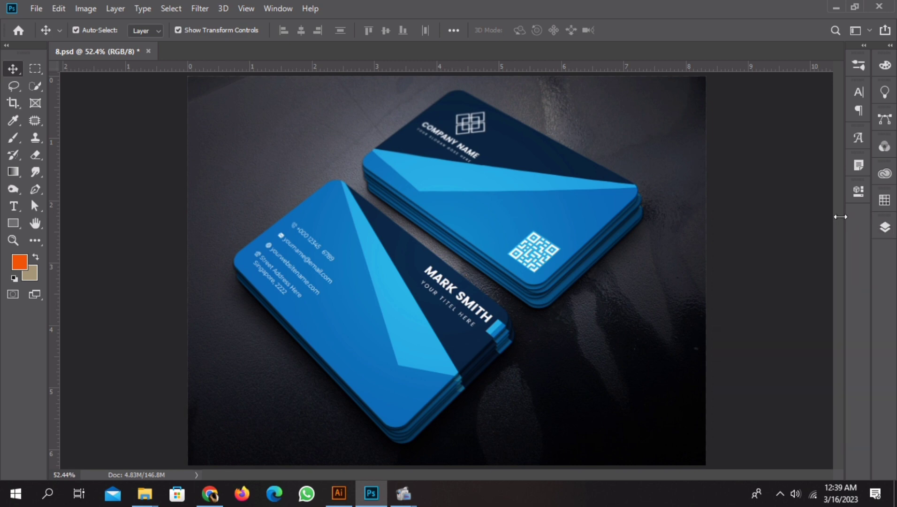
scroll(492, 276, "up", 3)
scroll(488, 276, "down", 1)
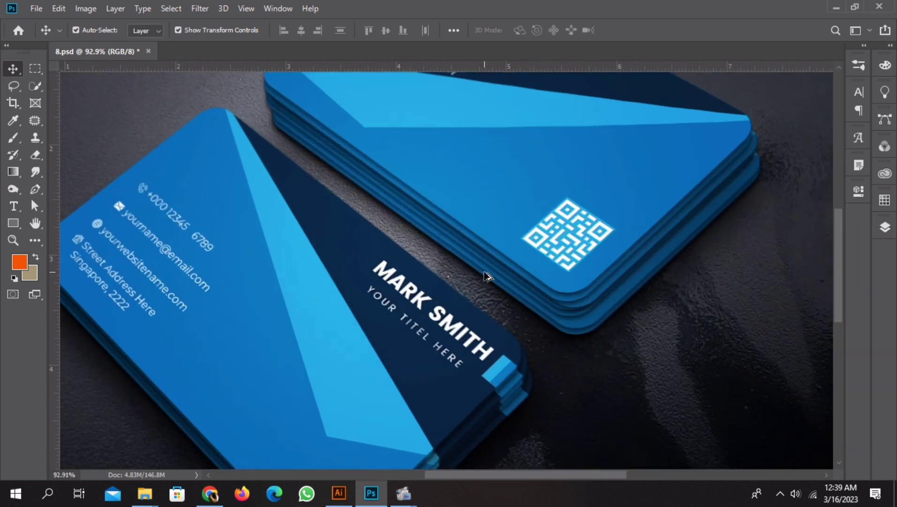
scroll(488, 276, "down", 2)
scroll(488, 276, "down", 2)
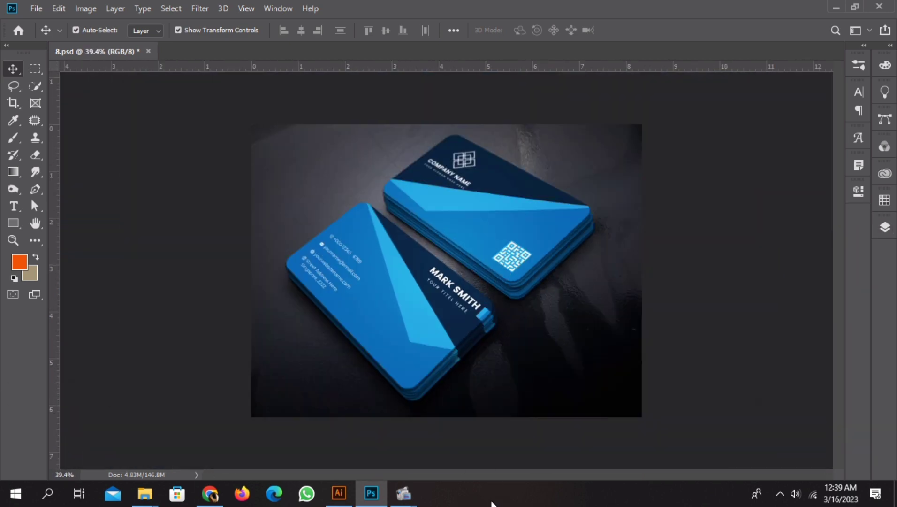